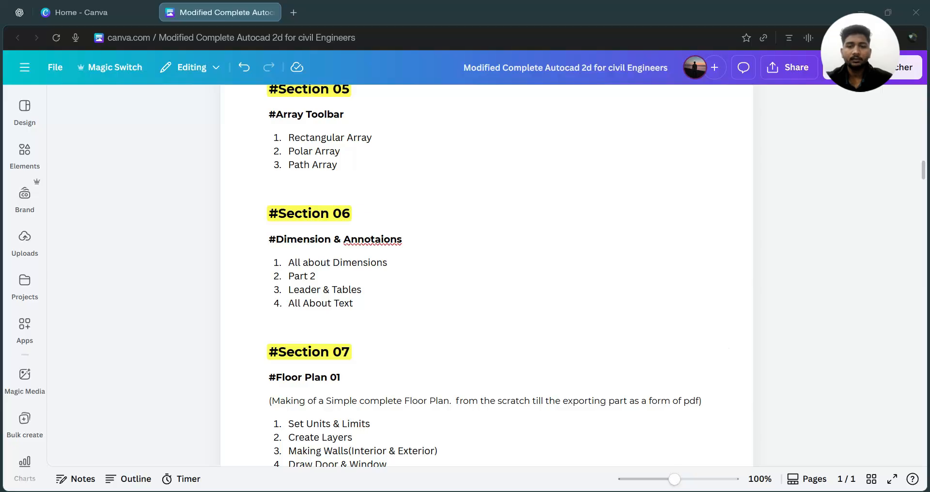
- Switch to AutoCAD and examine the multiline and single-line text commands available for annotation
{"action": "left_click", "coordinate": [536, 451]}
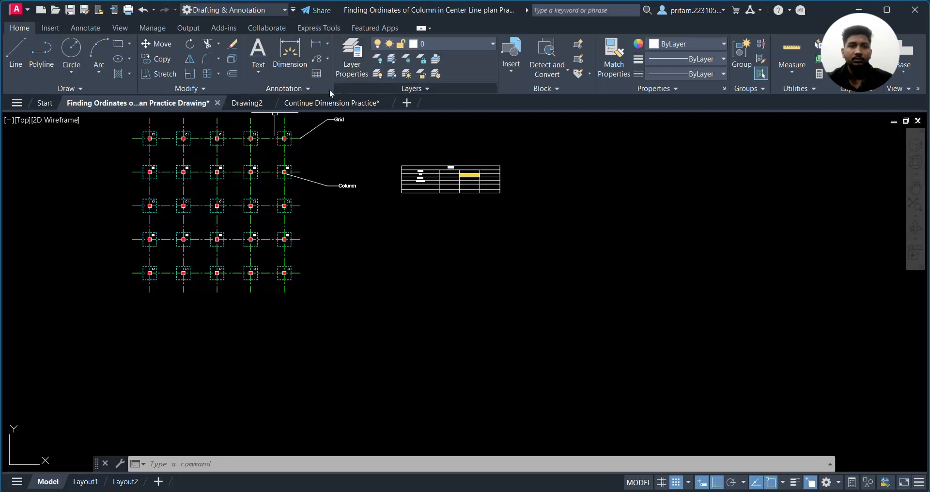
{"action": "left_click", "coordinate": [257, 75]}
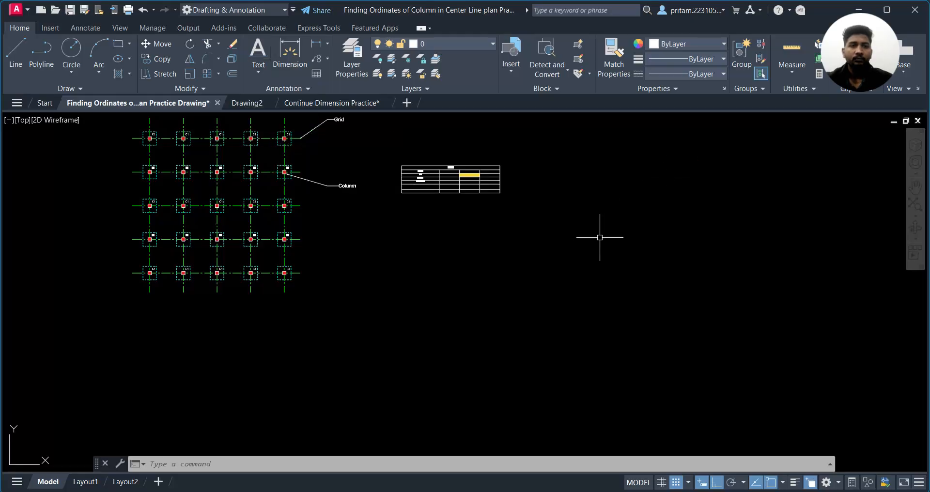
{"action": "left_click", "coordinate": [260, 70]}
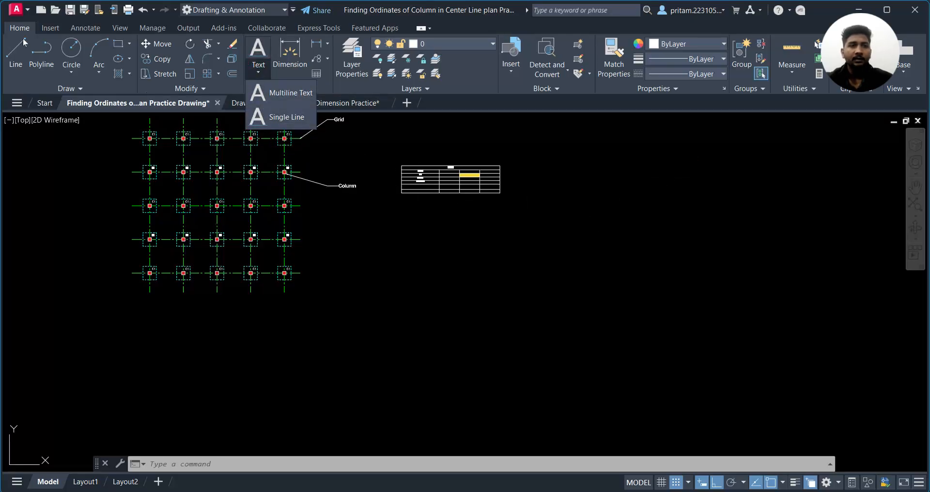
{"action": "left_click", "coordinate": [85, 29]}
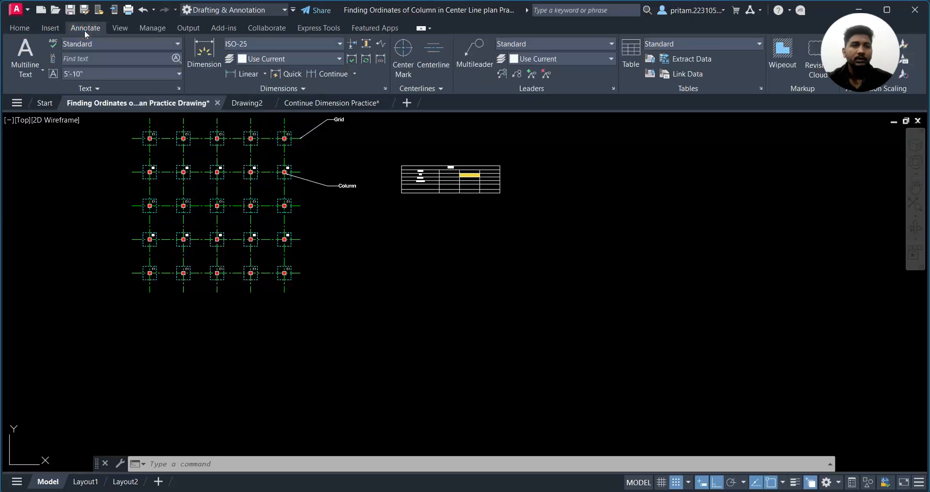
{"action": "left_click", "coordinate": [39, 73]}
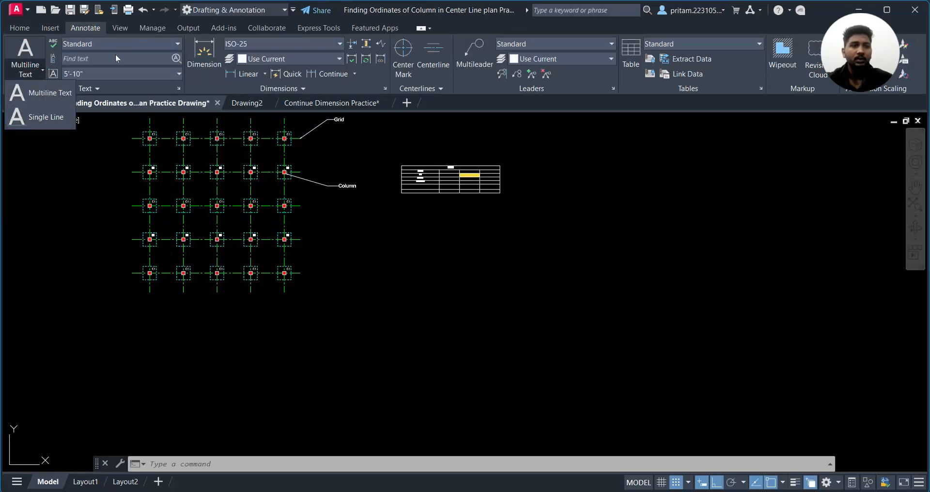
- Examine the Standard text style's font, size and effects settings in the Text Style dialog
{"action": "left_click", "coordinate": [114, 86]}
{"action": "left_click", "coordinate": [142, 91]}
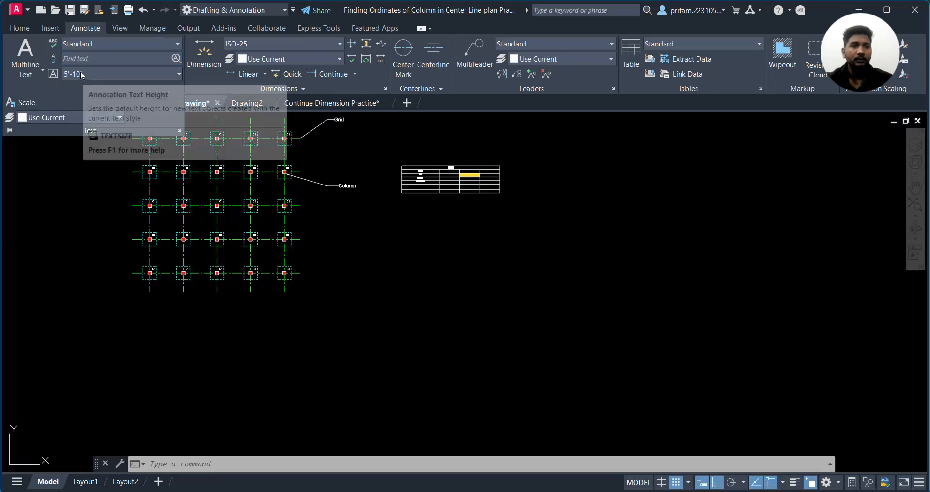
{"action": "left_click", "coordinate": [104, 47]}
{"action": "left_click", "coordinate": [104, 45]}
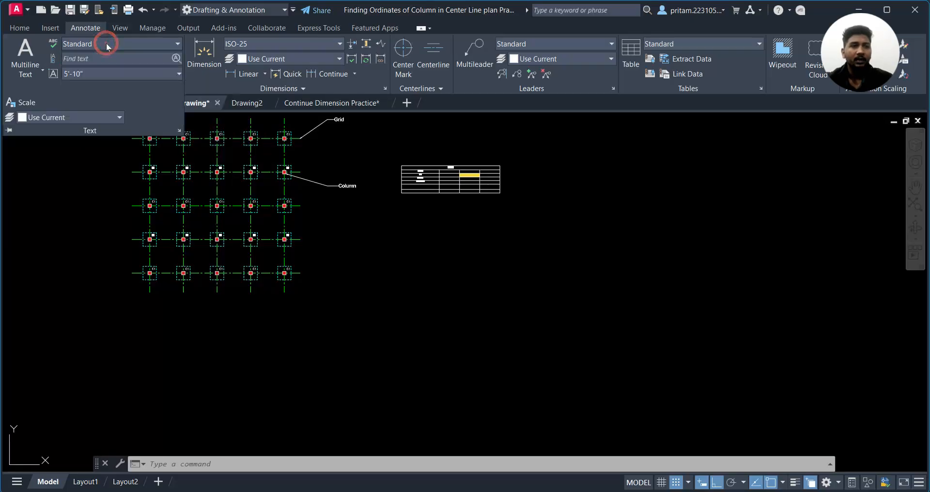
{"action": "left_click", "coordinate": [178, 131]}
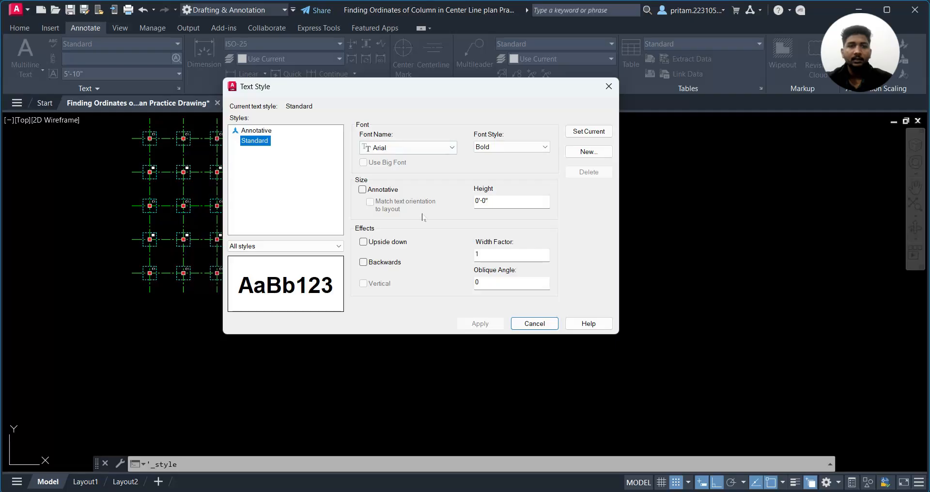
{"action": "left_click", "coordinate": [608, 87]}
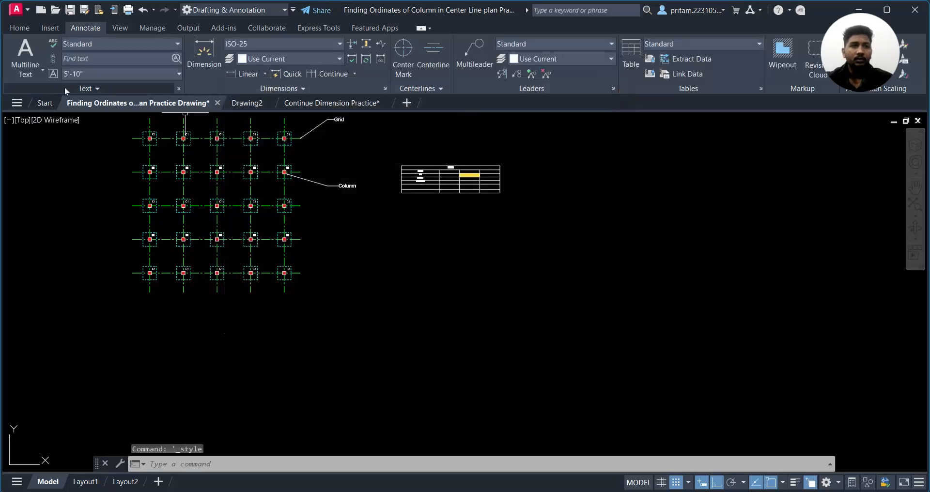
- Create a horizontal single-line text reading "text" just below the table
{"action": "left_click", "coordinate": [32, 30]}
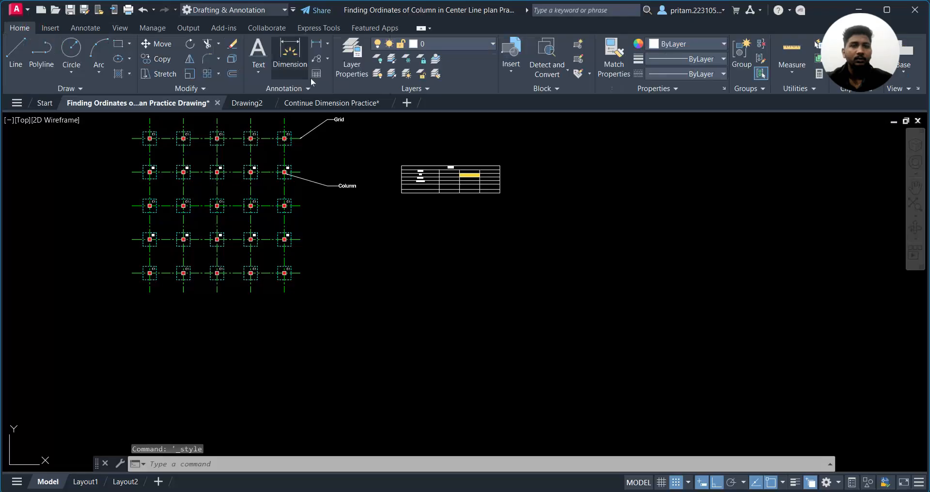
{"action": "left_click", "coordinate": [255, 74]}
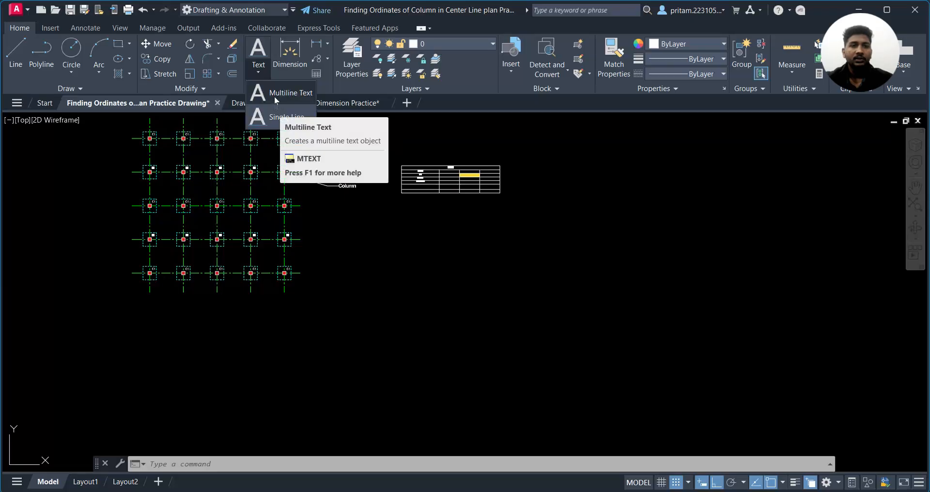
{"action": "left_click", "coordinate": [280, 117]}
{"action": "scroll", "coordinate": [410, 241], "scroll_direction": "up", "scroll_amount": 2}
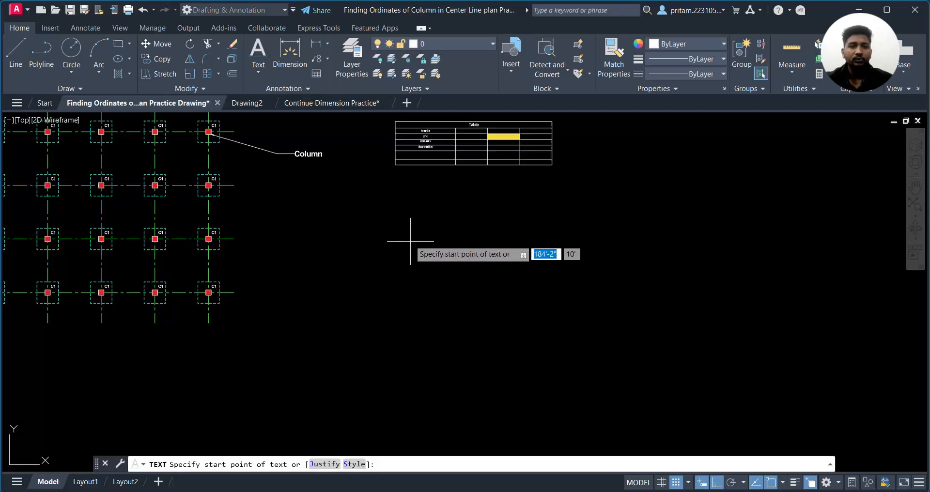
{"action": "scroll", "coordinate": [411, 241], "scroll_direction": "up", "scroll_amount": 2}
{"action": "scroll", "coordinate": [383, 227], "scroll_direction": "up", "scroll_amount": 3}
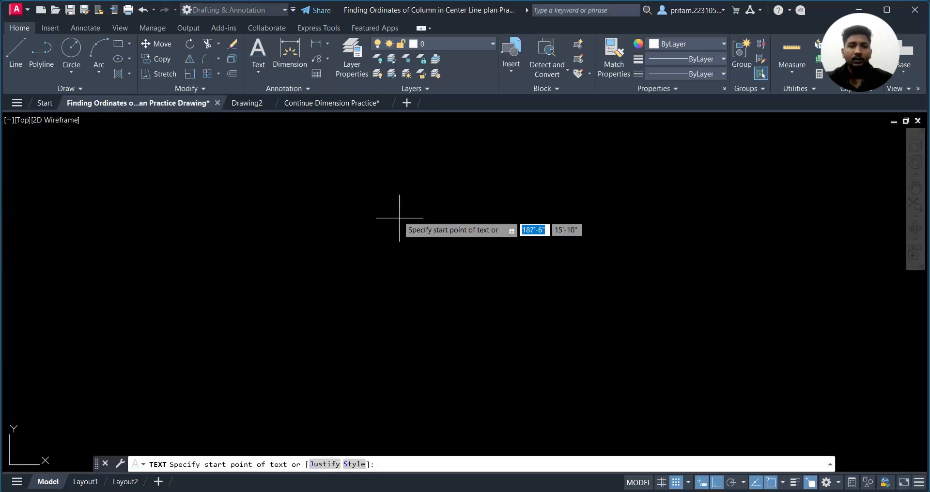
{"action": "scroll", "coordinate": [348, 264], "scroll_direction": "down", "scroll_amount": 3}
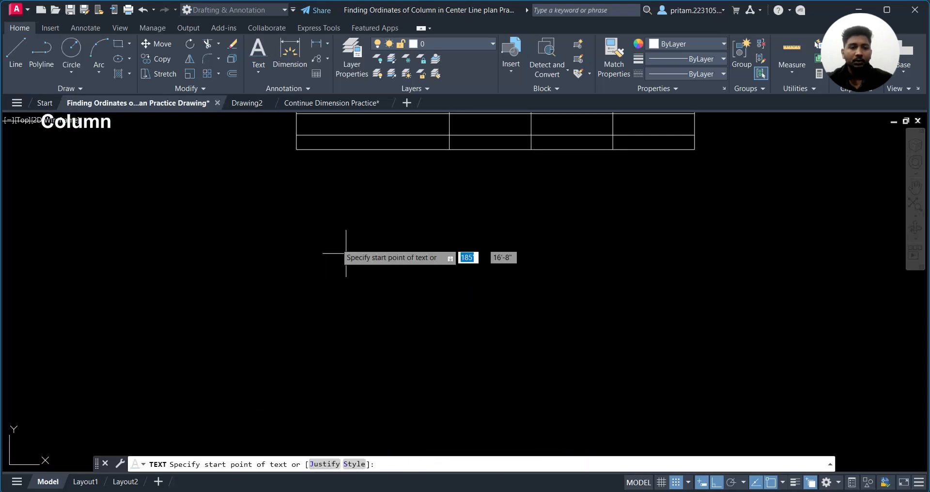
{"action": "left_click", "coordinate": [312, 253]}
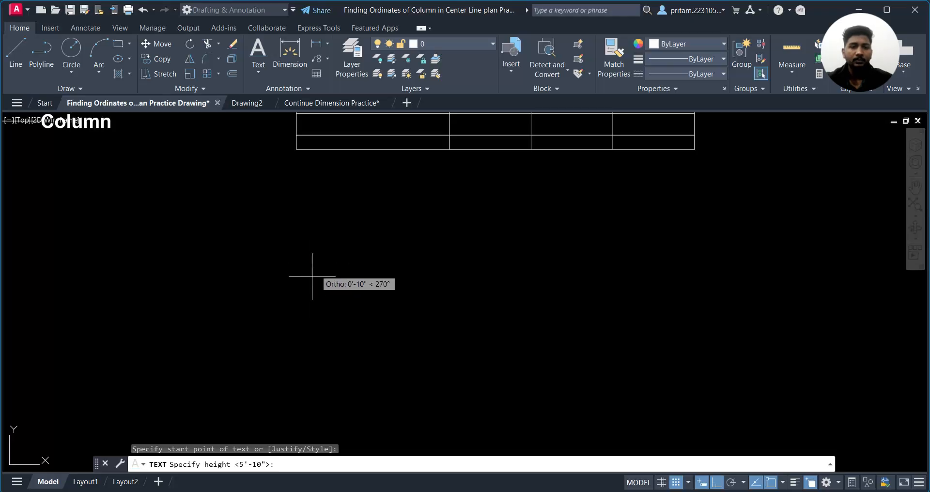
{"action": "left_click", "coordinate": [312, 332]}
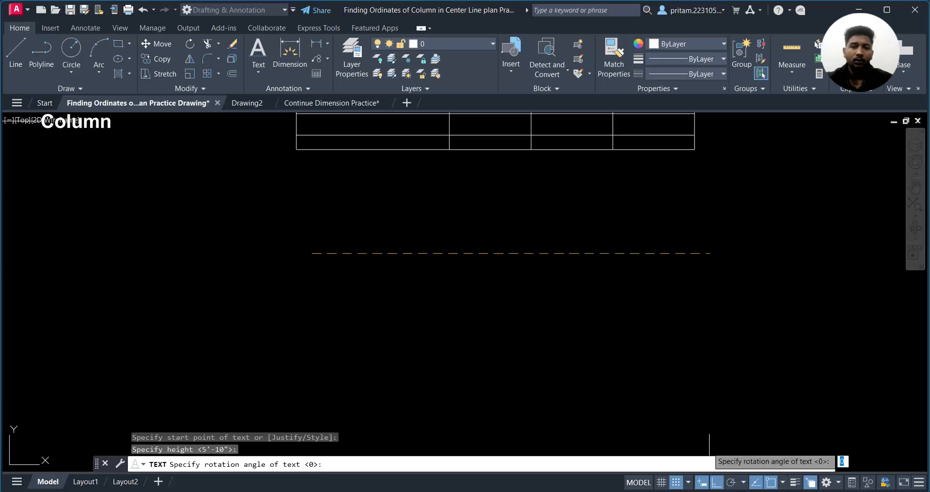
{"action": "left_click", "coordinate": [518, 278]}
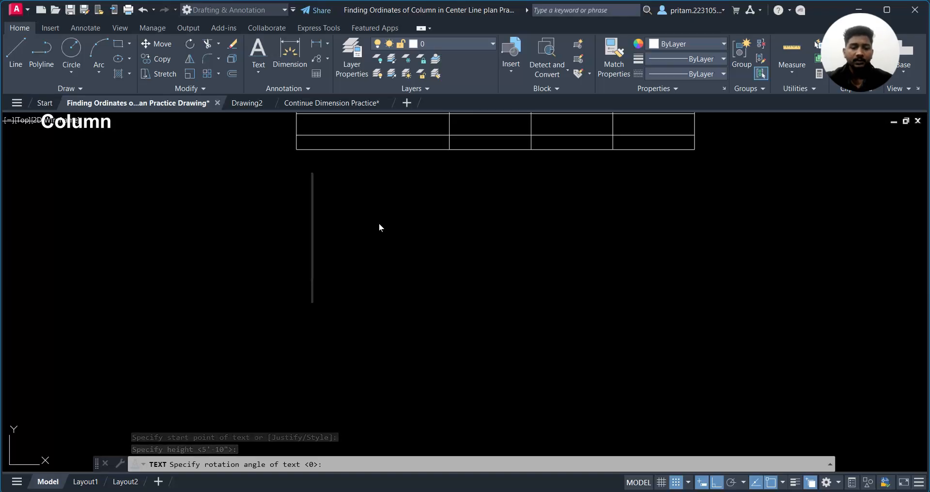
{"action": "type", "text": "text"}
{"action": "scroll", "coordinate": [398, 252], "scroll_direction": "down", "scroll_amount": 4}
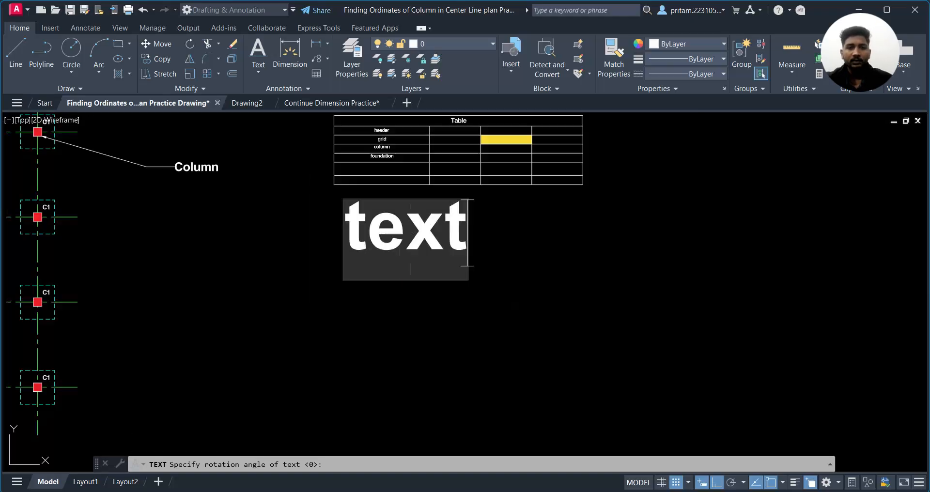
- Add separate single-line texts "bjhab", "cqds", "sn cjks" and "ncjdnsj" in the empty space around the table
{"action": "left_click", "coordinate": [505, 344]}
{"action": "type", "text": "bjhab"}
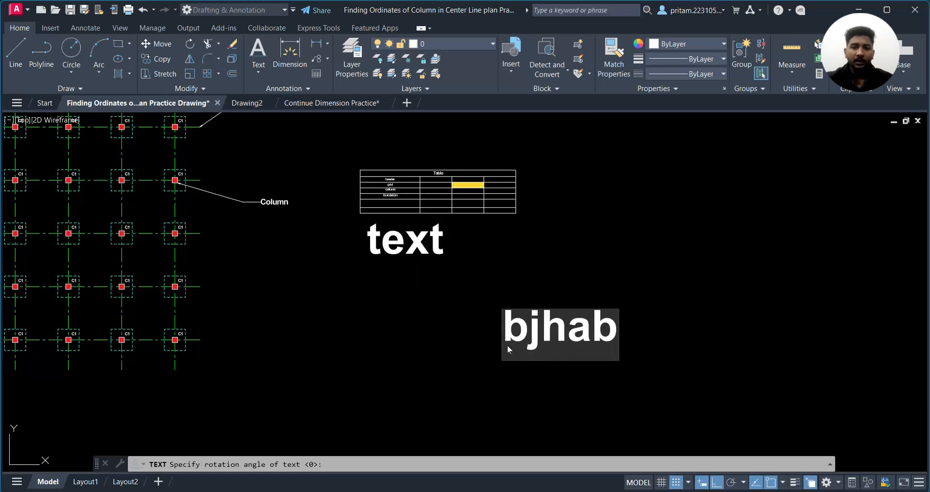
{"action": "left_click", "coordinate": [374, 361]}
{"action": "type", "text": "cqds"}
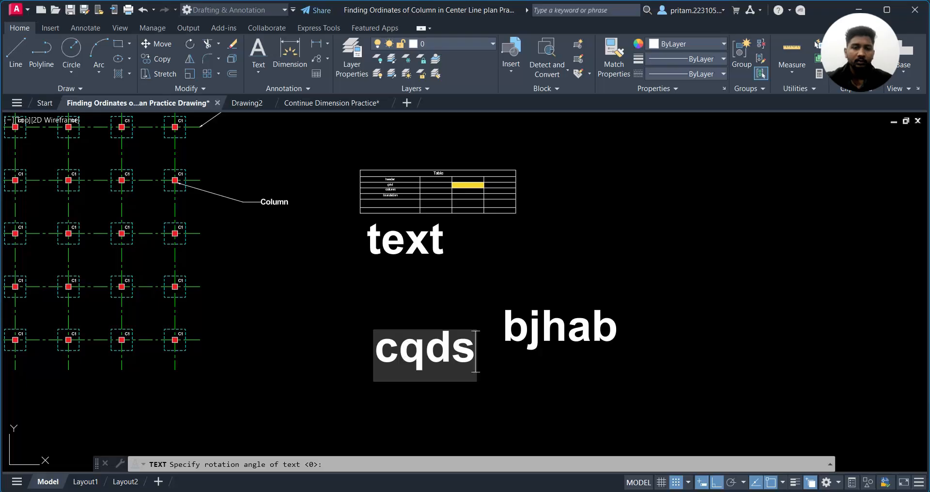
{"action": "left_click", "coordinate": [596, 156]}
{"action": "type", "text": "sn cjks"}
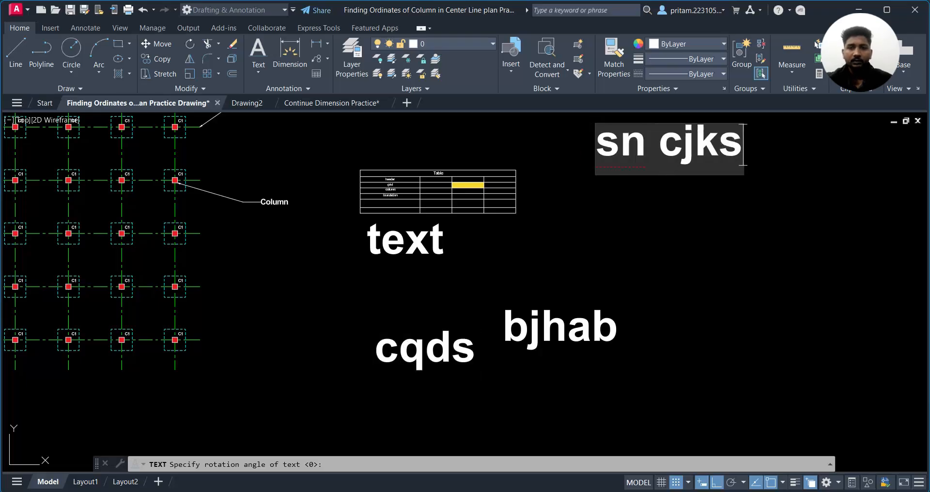
{"action": "left_click", "coordinate": [682, 240]}
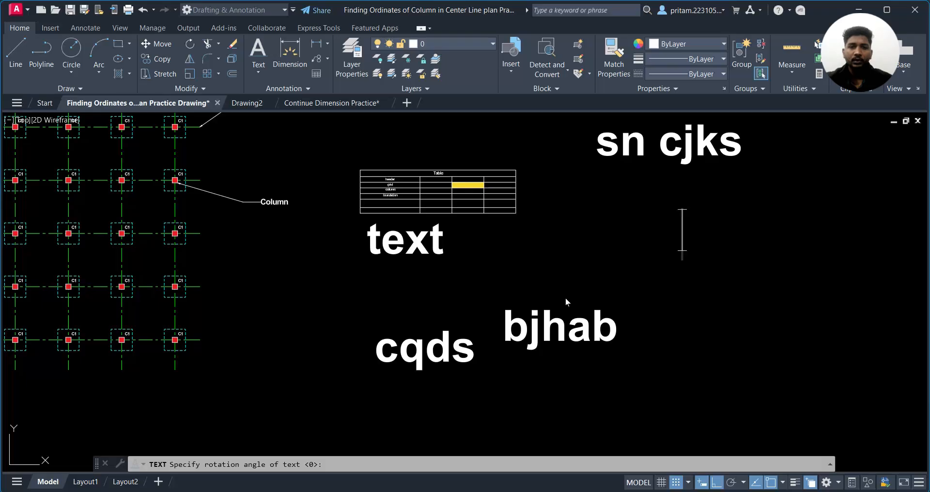
{"action": "type", "text": "ncjdnsj"}
- Add the single-line text "grid" at the last column of the grid's lowest row
{"action": "middle_click_drag", "start_coordinate": [244, 309], "coordinate": [444, 272]}
{"action": "left_click", "coordinate": [365, 327]}
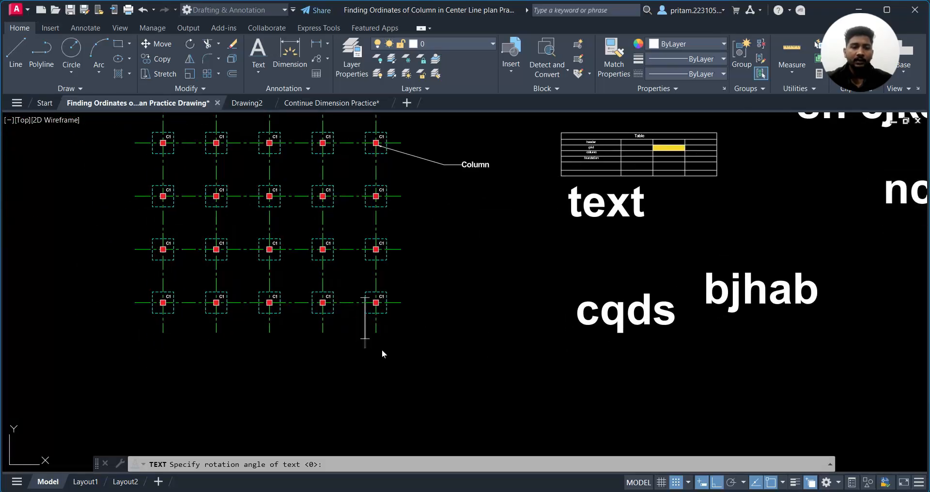
{"action": "type", "text": "grid"}
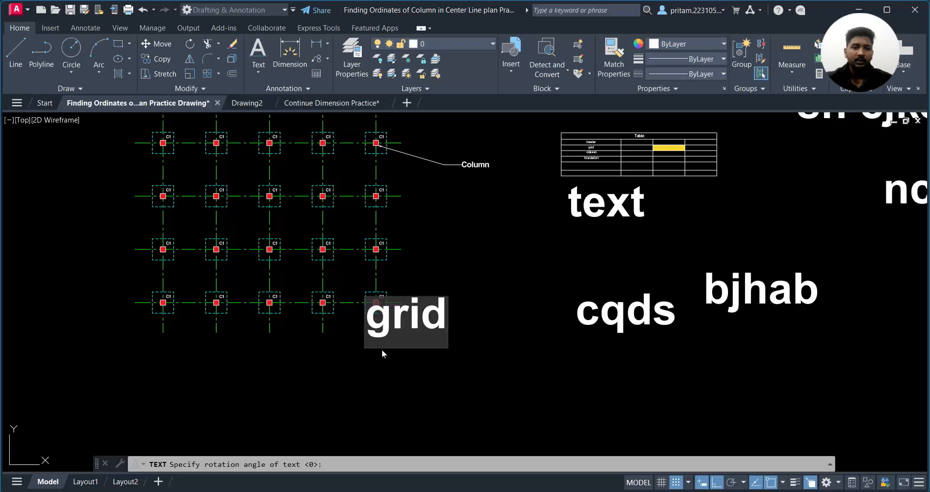
{"action": "left_click", "coordinate": [391, 363]}
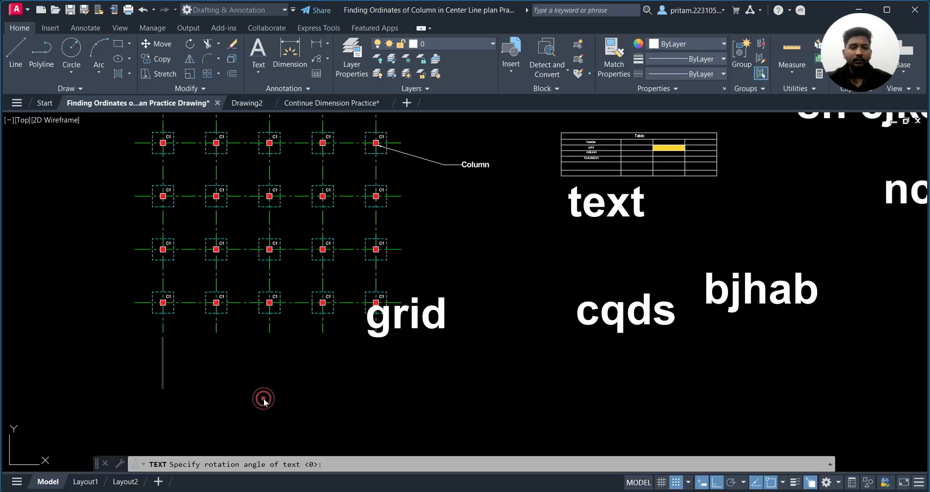
- Add single-line texts "dsas", "aasxxcds" and "aa" in the empty area below the column grid and end the text command
{"action": "middle_click_drag", "start_coordinate": [563, 436], "coordinate": [527, 334]}
{"action": "left_click", "coordinate": [536, 357]}
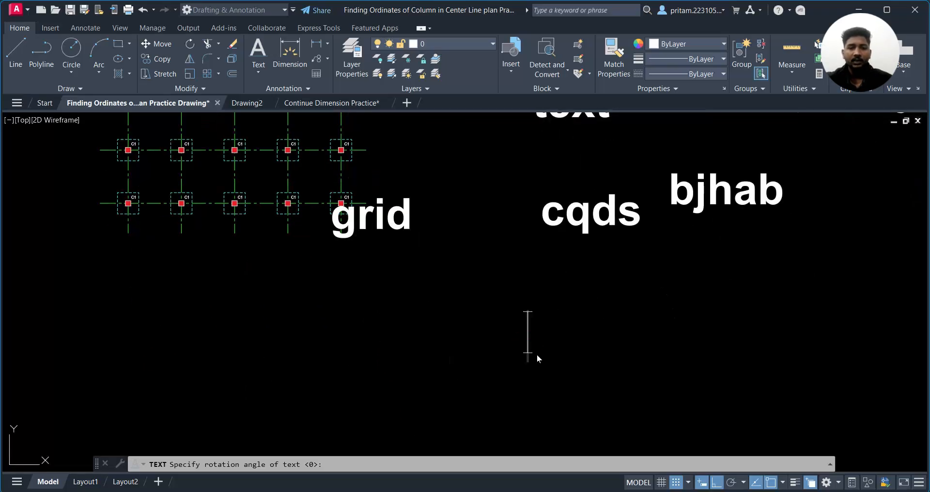
{"action": "type", "text": "dsas"}
{"action": "left_click", "coordinate": [243, 342]}
{"action": "type", "text": "aasx"}
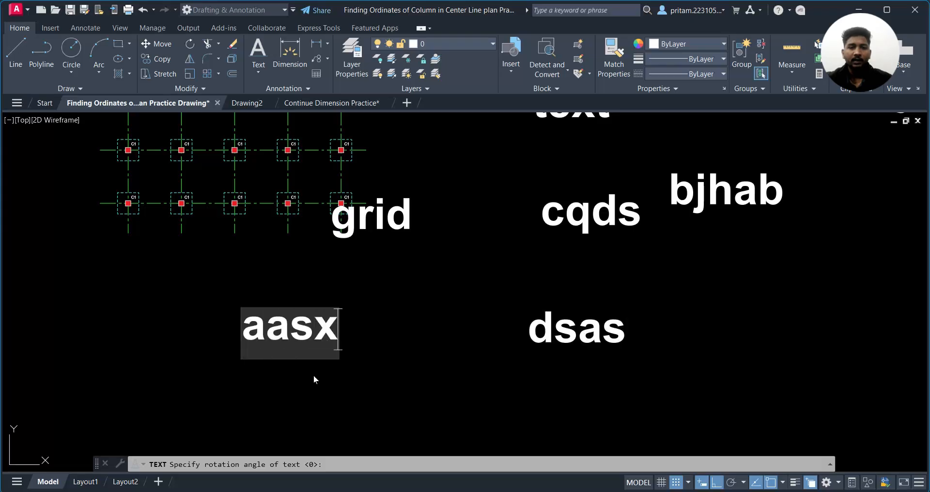
{"action": "type", "text": "xcds"}
{"action": "left_click", "coordinate": [373, 393]}
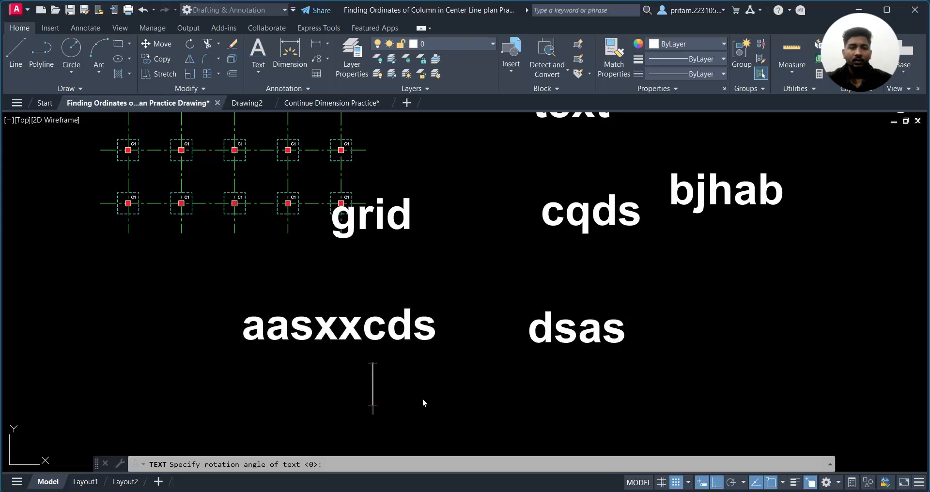
{"action": "type", "text": "aa"}
{"action": "left_click", "coordinate": [554, 404]}
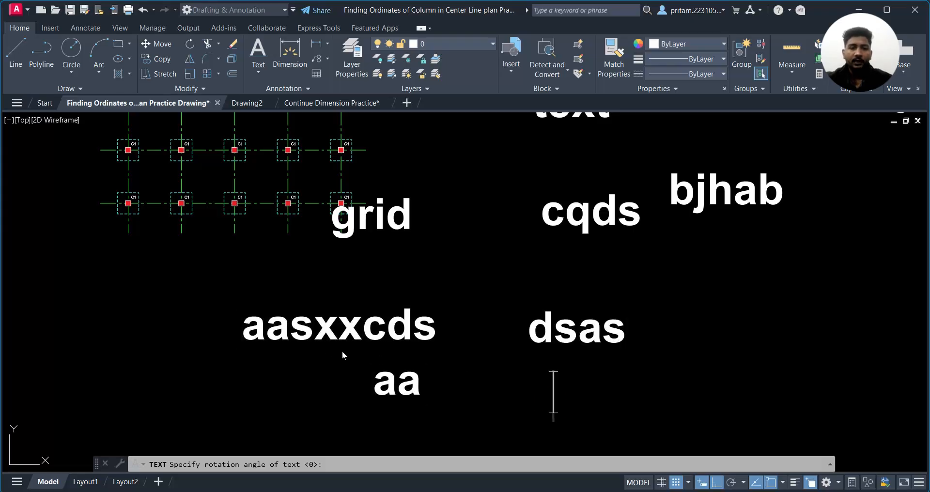
{"action": "key", "text": "Escape"}
- Delete the sample texts "aasxxcds", "dsas" and "aa" below the column grid
{"action": "left_click", "coordinate": [191, 320]}
{"action": "left_click", "coordinate": [632, 422]}
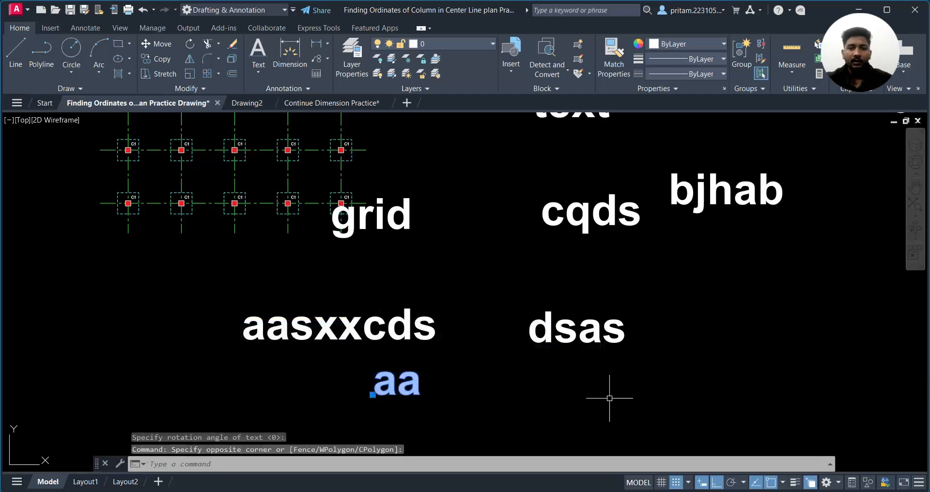
{"action": "left_click", "coordinate": [703, 271]}
{"action": "left_click", "coordinate": [254, 389]}
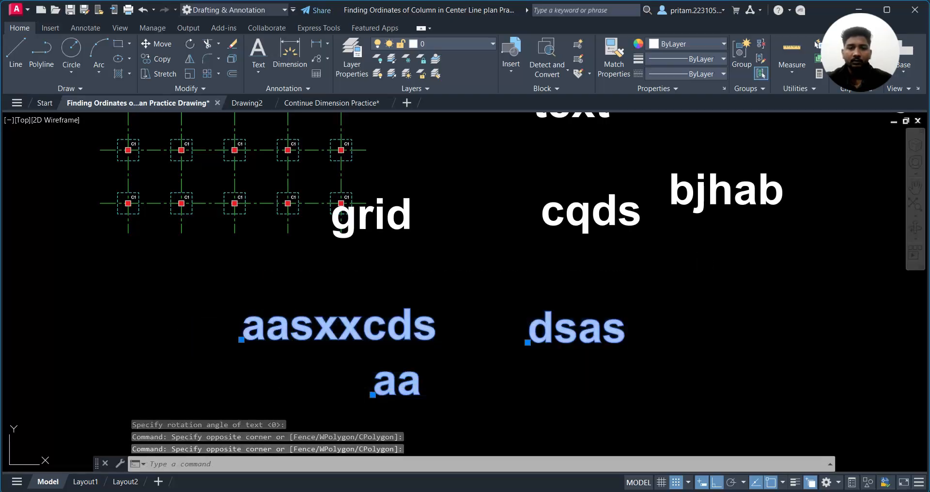
{"action": "key", "text": "Delete"}
- Delete the remaining sample texts "grid", "text", "cqds", "bjhab" and "ncjdnsj" around the column grid and table
{"action": "middle_click_drag", "start_coordinate": [553, 318], "coordinate": [256, 390]}
{"action": "left_click", "coordinate": [77, 289]}
{"action": "key", "text": "Delete"}
{"action": "left_click", "coordinate": [706, 163]}
{"action": "left_click", "coordinate": [270, 347]}
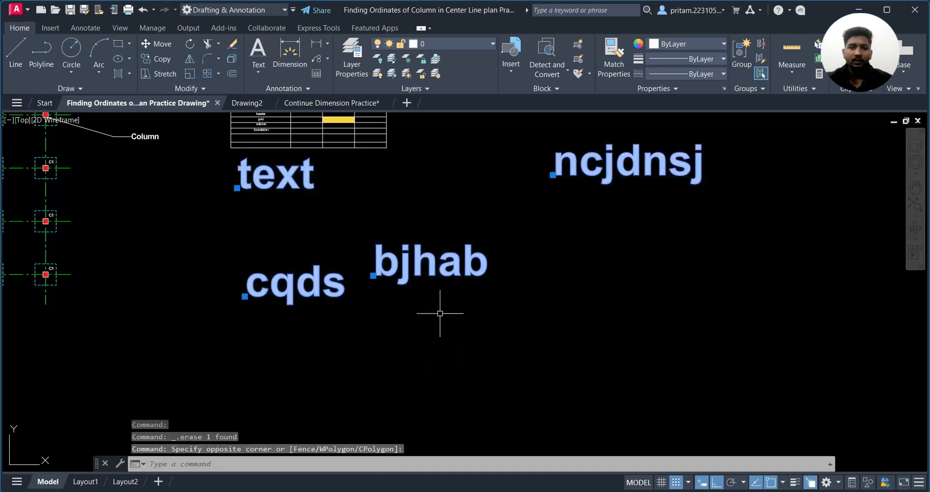
{"action": "key", "text": "Delete"}
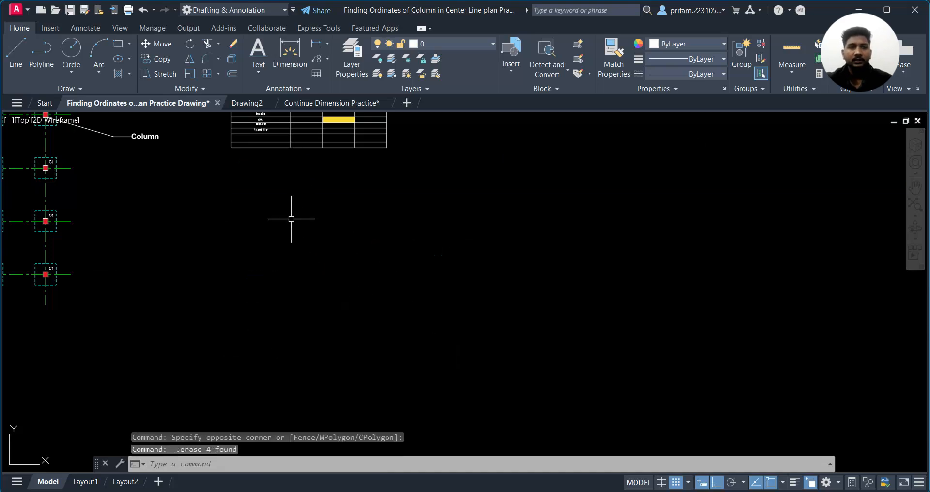
- Add the single-line text "dsccns" in the empty area below the table, accepting the default height and rotation
{"action": "scroll", "coordinate": [262, 212], "scroll_direction": "up", "scroll_amount": 3}
{"action": "scroll", "coordinate": [270, 211], "scroll_direction": "down", "scroll_amount": 5}
{"action": "middle_click_drag", "start_coordinate": [270, 212], "coordinate": [303, 209]}
{"action": "scroll", "coordinate": [310, 206], "scroll_direction": "up", "scroll_amount": 4}
{"action": "scroll", "coordinate": [307, 262], "scroll_direction": "down", "scroll_amount": 3}
{"action": "scroll", "coordinate": [286, 266], "scroll_direction": "up", "scroll_amount": 2}
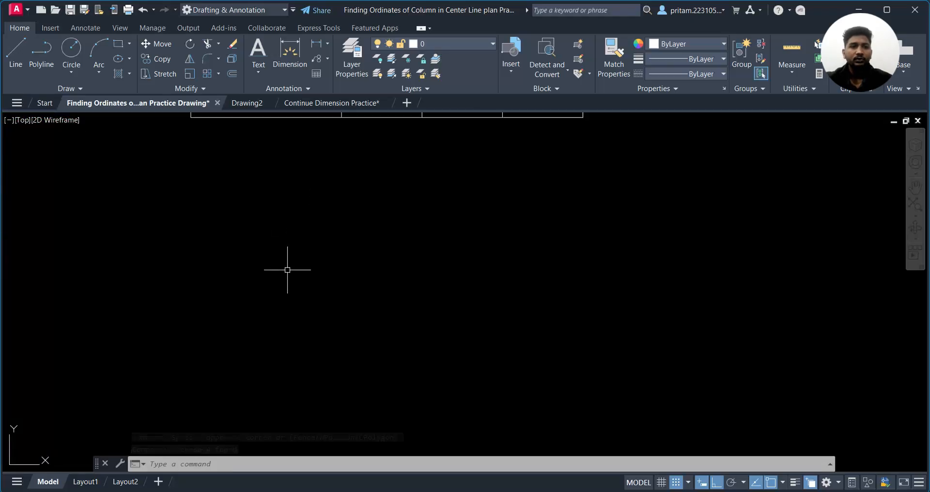
{"action": "left_click", "coordinate": [265, 78]}
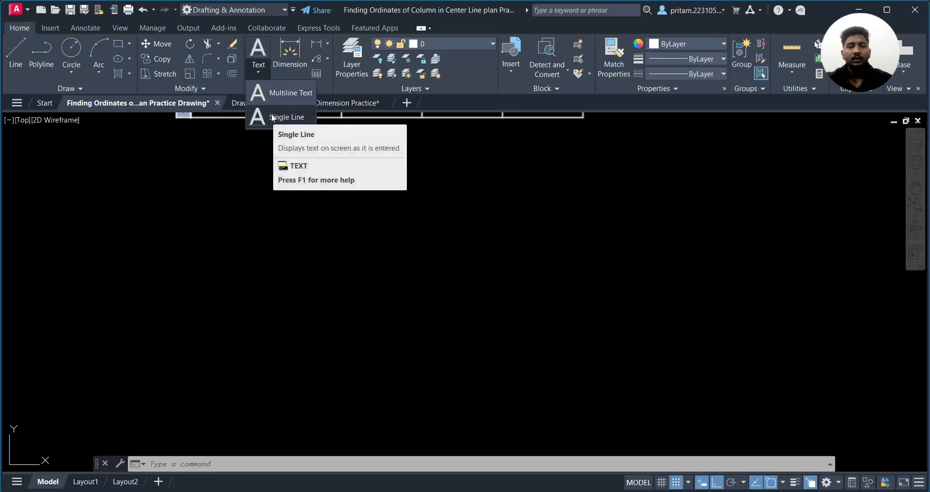
{"action": "left_click", "coordinate": [273, 118]}
{"action": "left_click", "coordinate": [305, 264]}
{"action": "key", "text": "Return"}
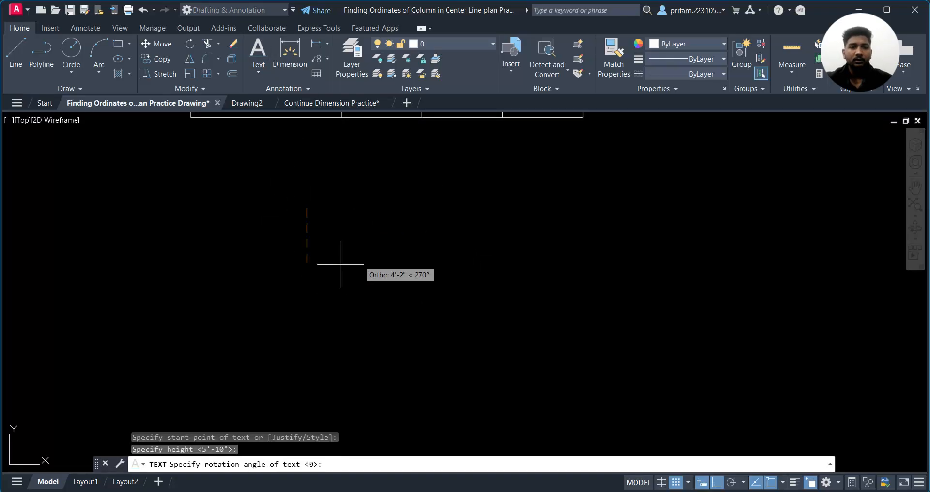
{"action": "right_click", "coordinate": [384, 216]}
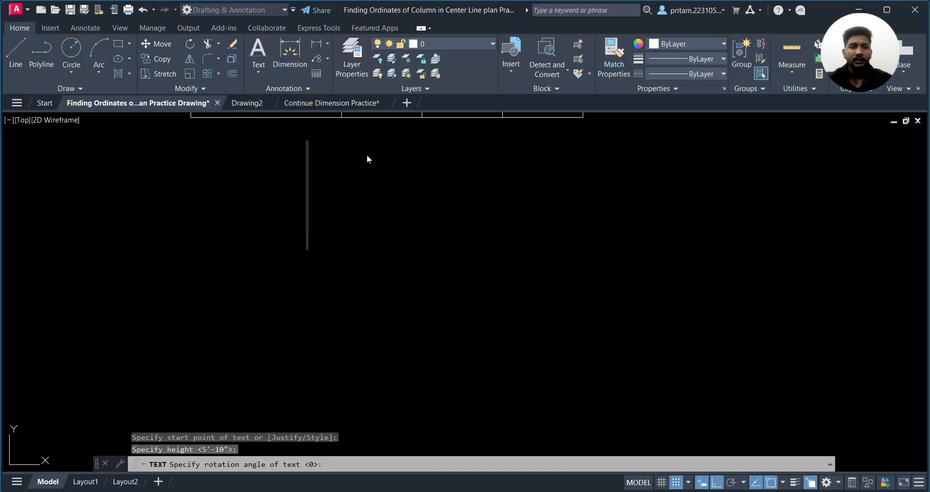
{"action": "type", "text": "dsccns"}
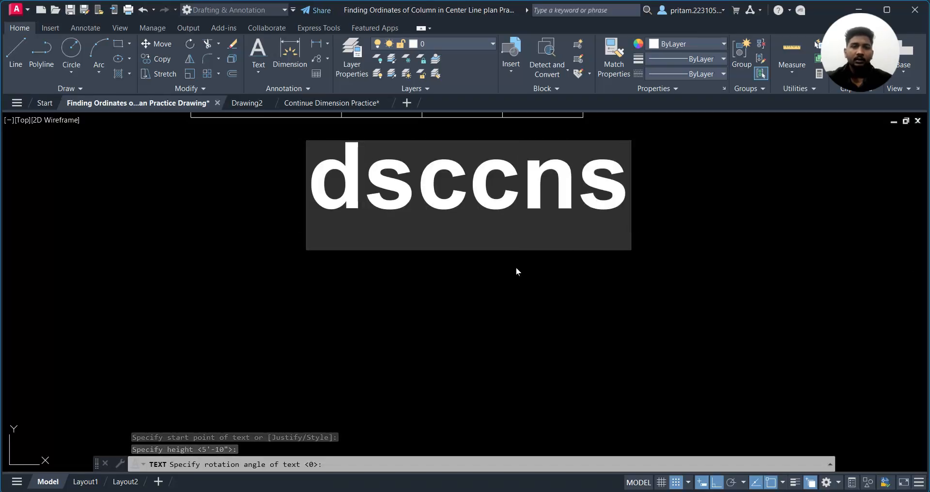
{"action": "left_click", "coordinate": [513, 272]}
{"action": "key", "text": "Escape"}
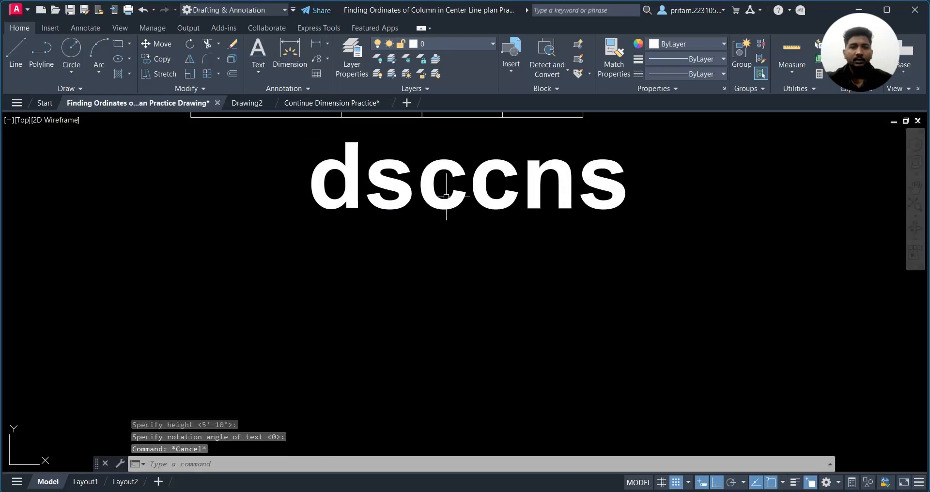
- Open the single-line text "dsccns" for editing, leave it as it is and delete it
{"action": "double_click", "coordinate": [433, 198]}
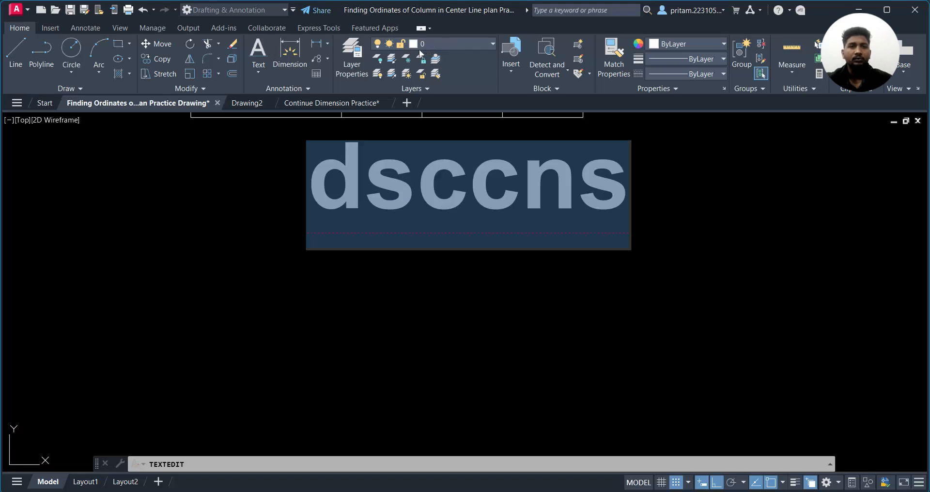
{"action": "left_click", "coordinate": [461, 295]}
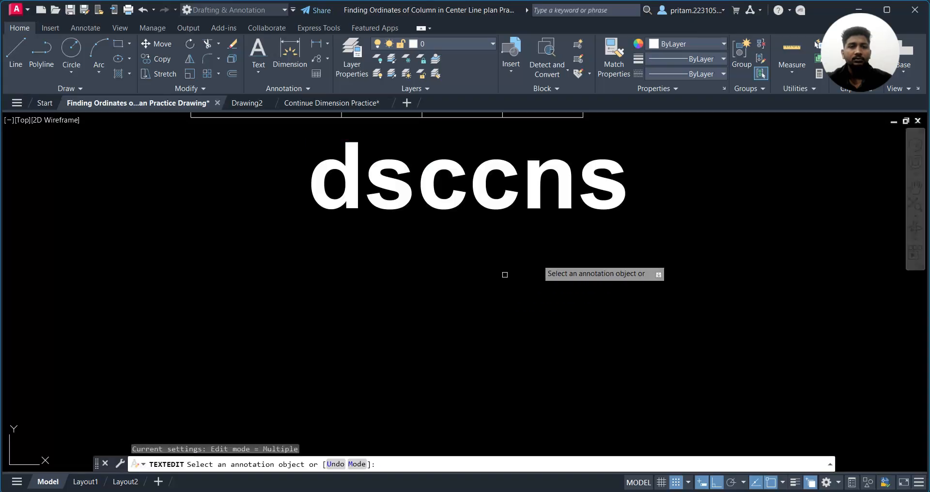
{"action": "key", "text": "Escape"}
{"action": "left_click", "coordinate": [670, 172]}
{"action": "left_click", "coordinate": [463, 237]}
{"action": "key", "text": "Delete"}
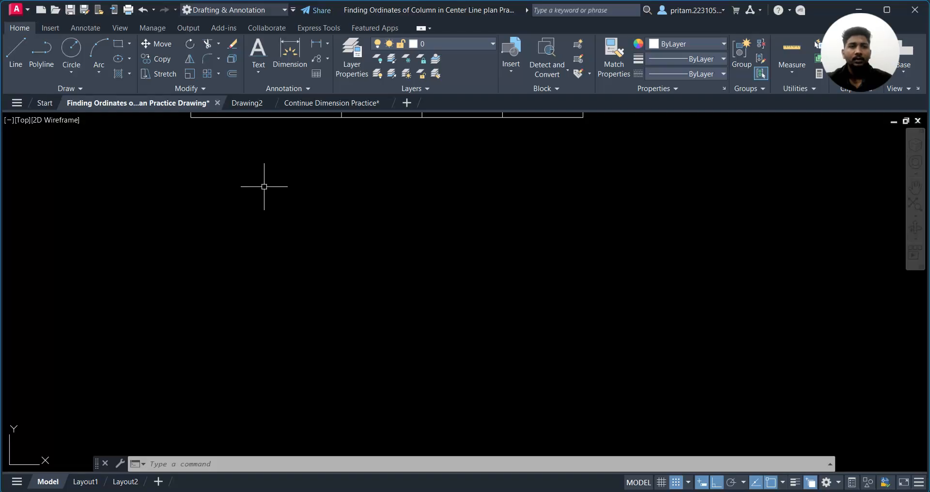
- Start a multiline text and define a wide rectangular text box in the empty area below the table
{"action": "left_click", "coordinate": [258, 72]}
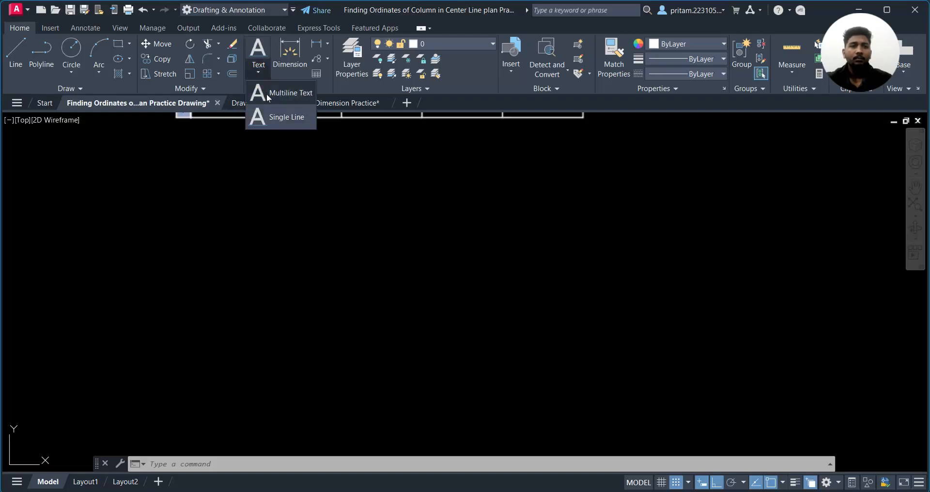
{"action": "left_click", "coordinate": [270, 96]}
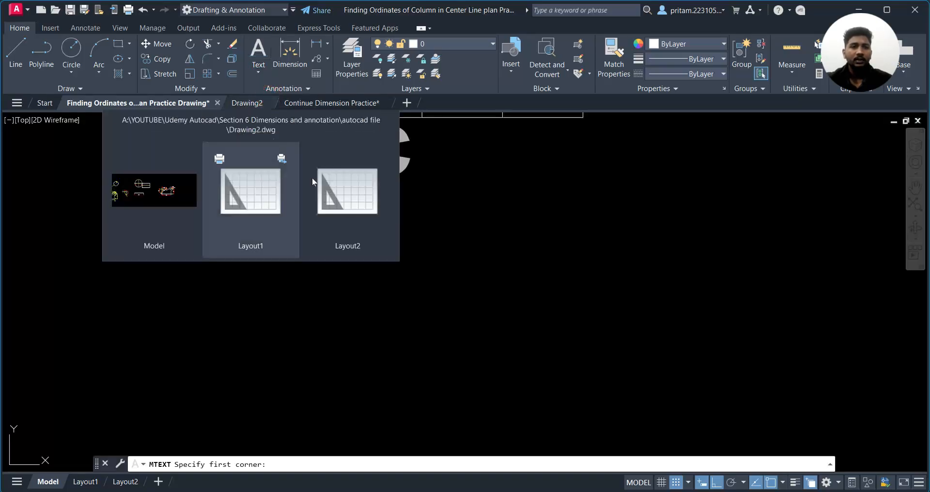
{"action": "scroll", "coordinate": [287, 242], "scroll_direction": "down", "scroll_amount": 2}
{"action": "middle_click_drag", "start_coordinate": [287, 242], "coordinate": [219, 211]}
{"action": "scroll", "coordinate": [252, 206], "scroll_direction": "up", "scroll_amount": 2}
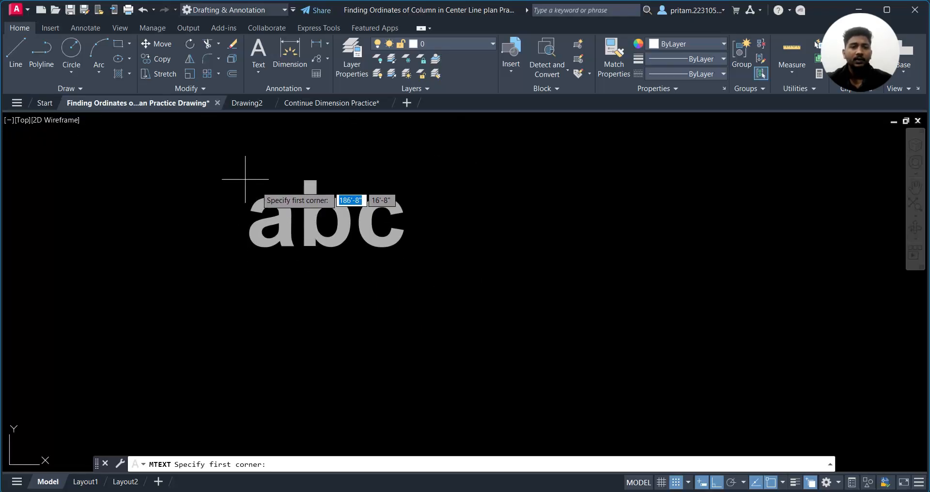
{"action": "left_click", "coordinate": [212, 168]}
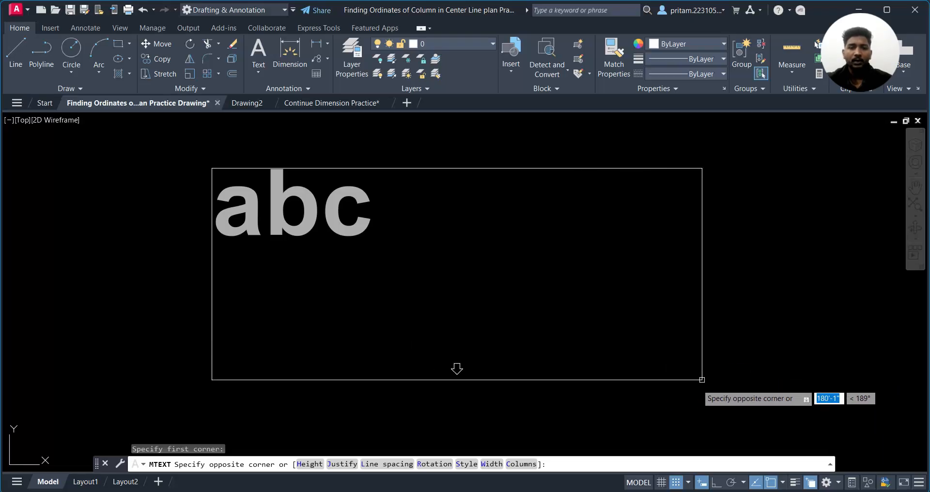
{"action": "left_click", "coordinate": [702, 380]}
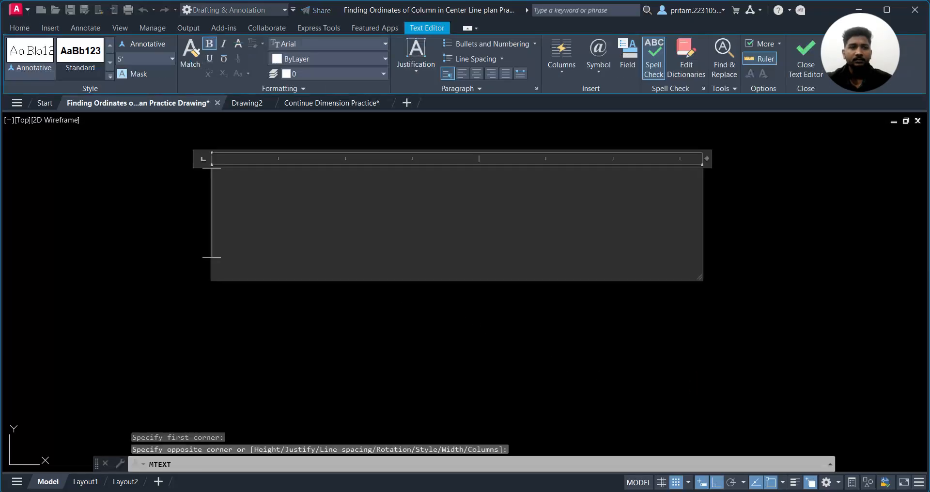
- Enter "Multiline Text" in the text box and widen the box to fit it on one line, closing the editor
{"action": "scroll", "coordinate": [237, 240], "scroll_direction": "down", "scroll_amount": 6}
{"action": "scroll", "coordinate": [247, 241], "scroll_direction": "up", "scroll_amount": 6}
{"action": "scroll", "coordinate": [244, 242], "scroll_direction": "down", "scroll_amount": 4}
{"action": "scroll", "coordinate": [246, 243], "scroll_direction": "up", "scroll_amount": 4}
{"action": "scroll", "coordinate": [246, 244], "scroll_direction": "down", "scroll_amount": 2}
{"action": "scroll", "coordinate": [245, 243], "scroll_direction": "up", "scroll_amount": 2}
{"action": "scroll", "coordinate": [245, 243], "scroll_direction": "down", "scroll_amount": 2}
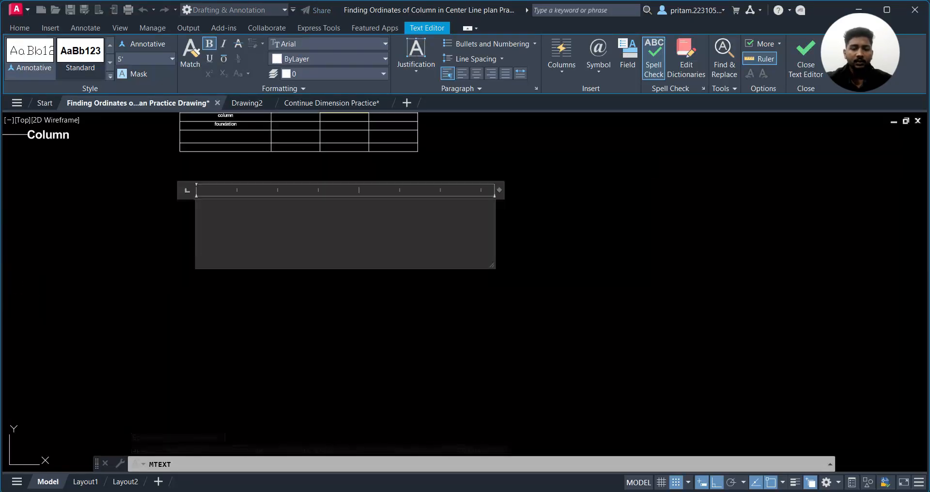
{"action": "type", "text": "M"}
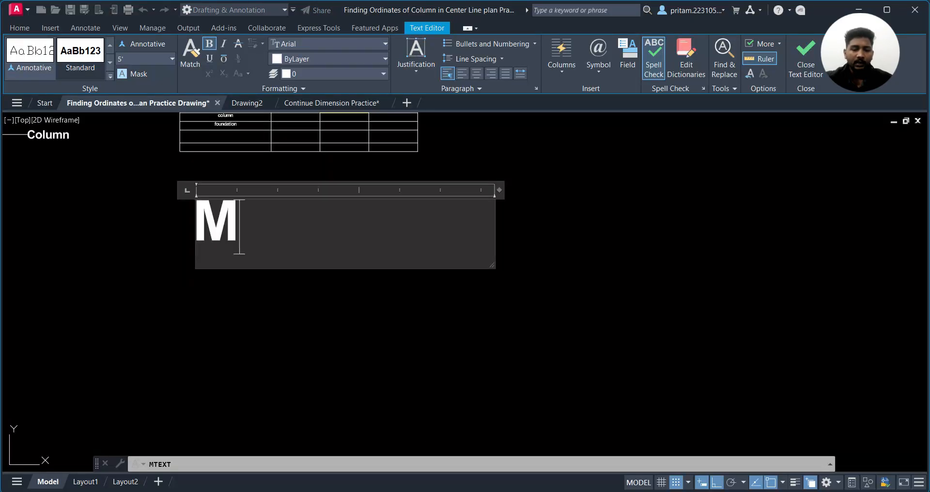
{"action": "type", "text": "ultiline"}
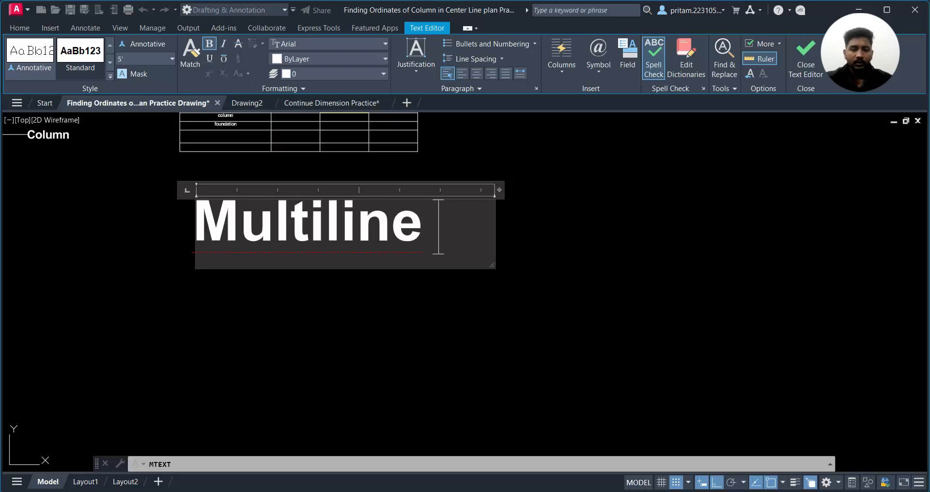
{"action": "key", "text": "BackSpace"}
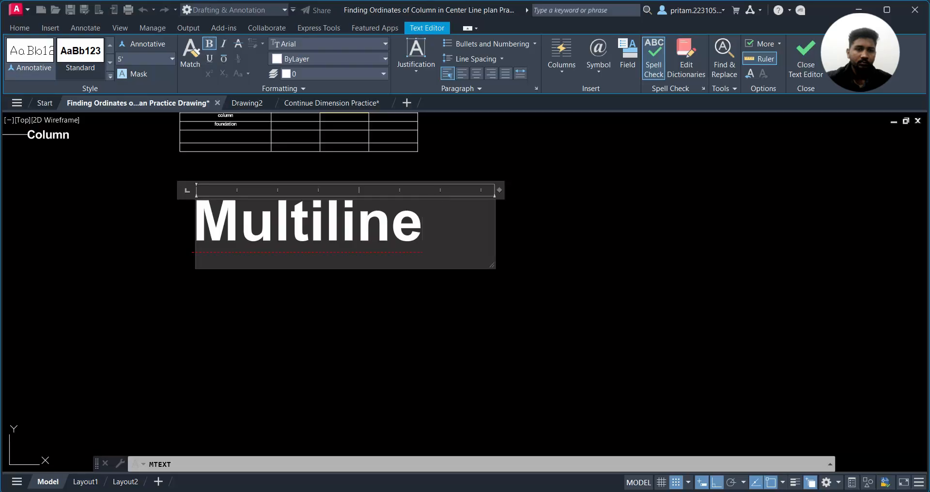
{"action": "type", "text": "Text"}
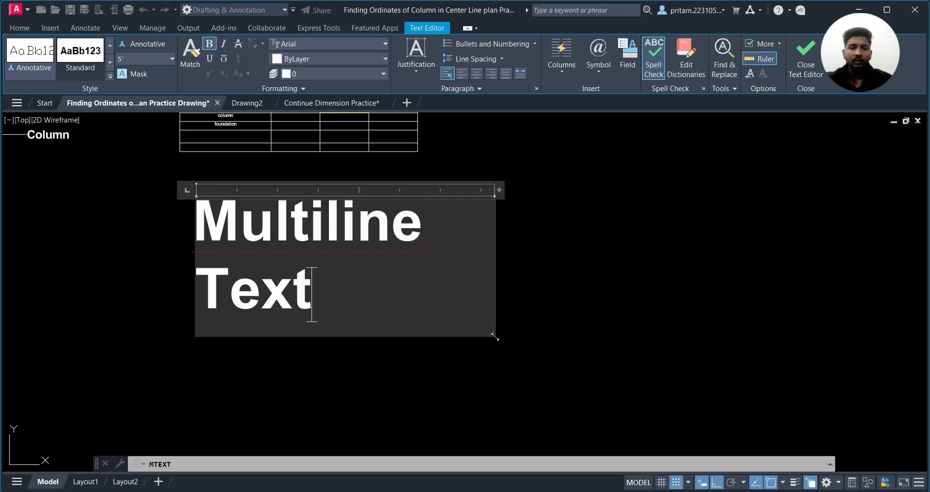
{"action": "left_click_drag", "start_coordinate": [491, 337], "coordinate": [773, 294]}
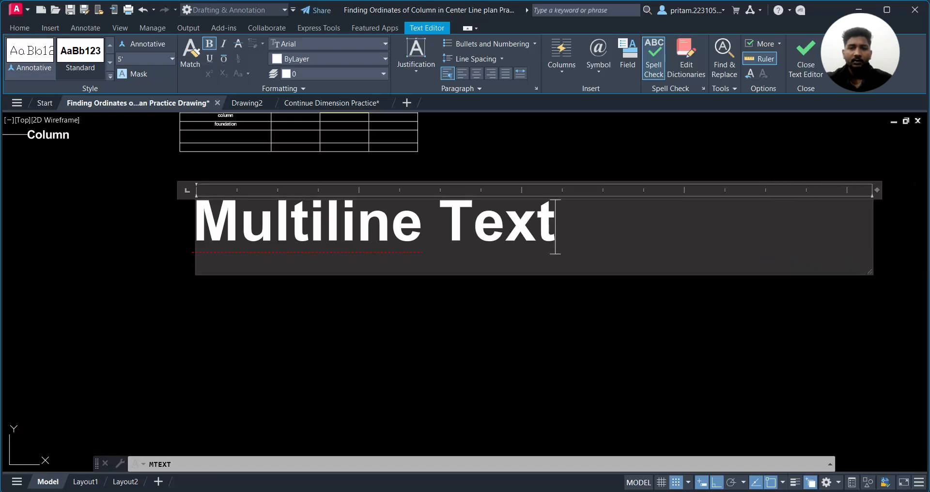
{"action": "left_click", "coordinate": [378, 286]}
- Set the height of the whole multiline text below the table to 3'
{"action": "left_click", "coordinate": [374, 239]}
{"action": "double_click", "coordinate": [348, 238]}
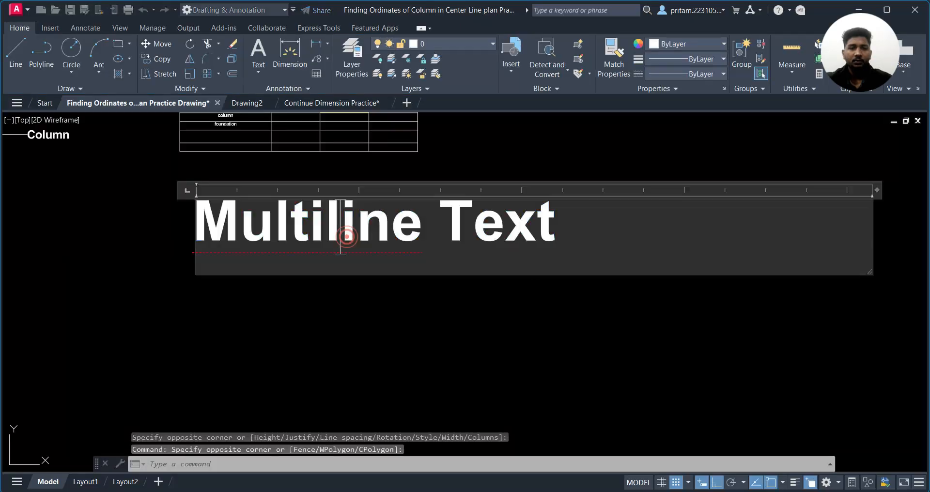
{"action": "left_click", "coordinate": [148, 59]}
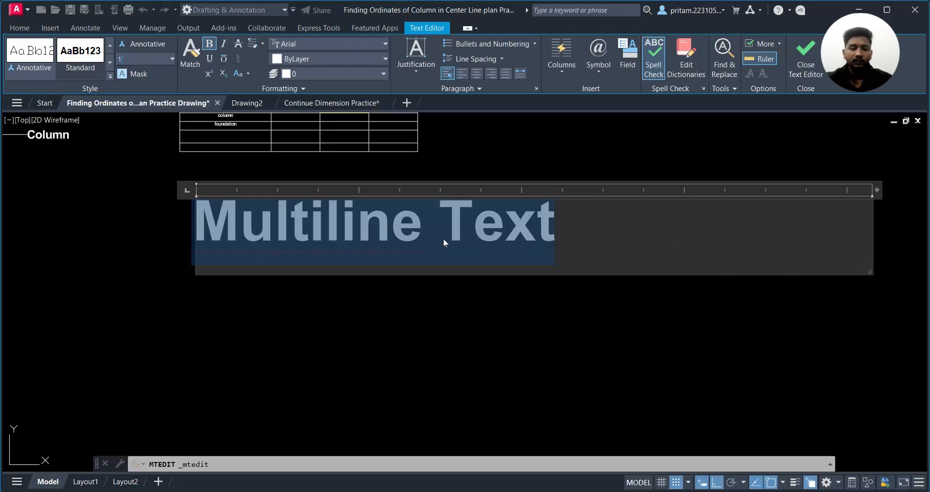
{"action": "key", "text": "Return"}
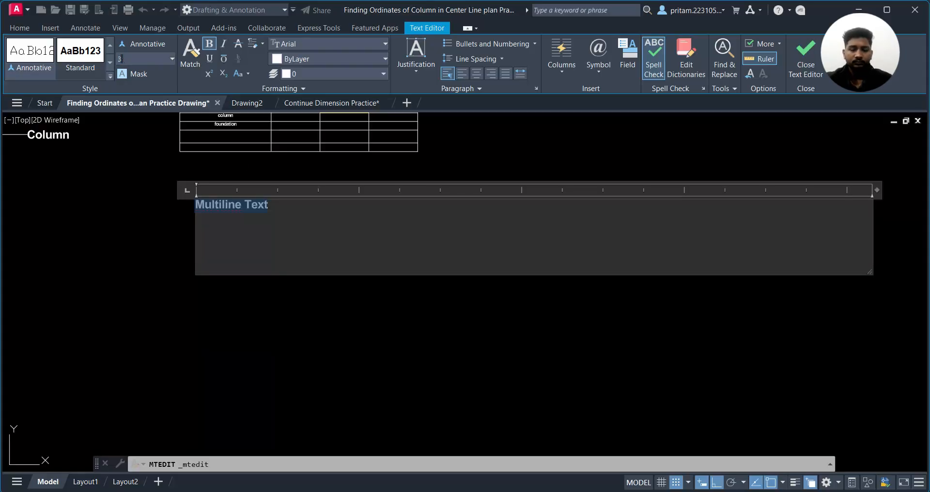
{"action": "type", "text": "'"}
{"action": "key", "text": "Return"}
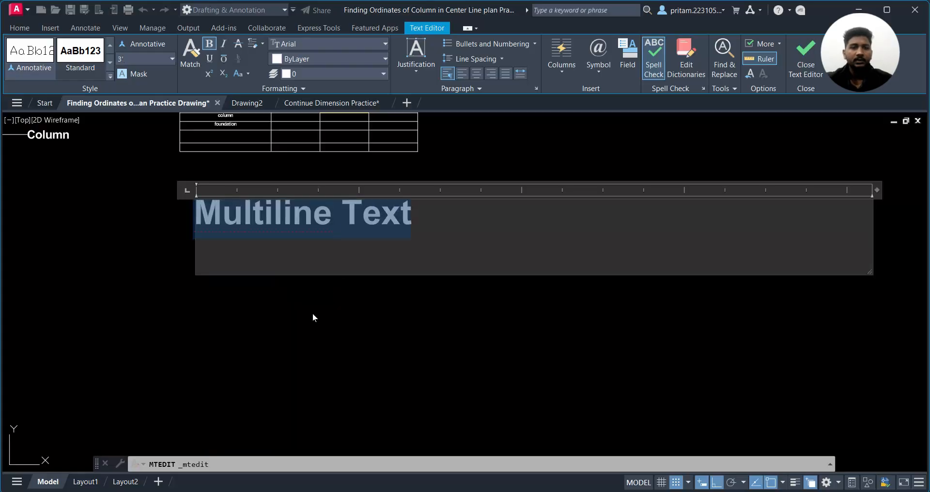
{"action": "left_click", "coordinate": [315, 317]}
- Open the multiline text and the "Column" leader label for editing to examine their text formatting
{"action": "left_click", "coordinate": [313, 202]}
{"action": "double_click", "coordinate": [302, 212]}
{"action": "double_click", "coordinate": [301, 212]}
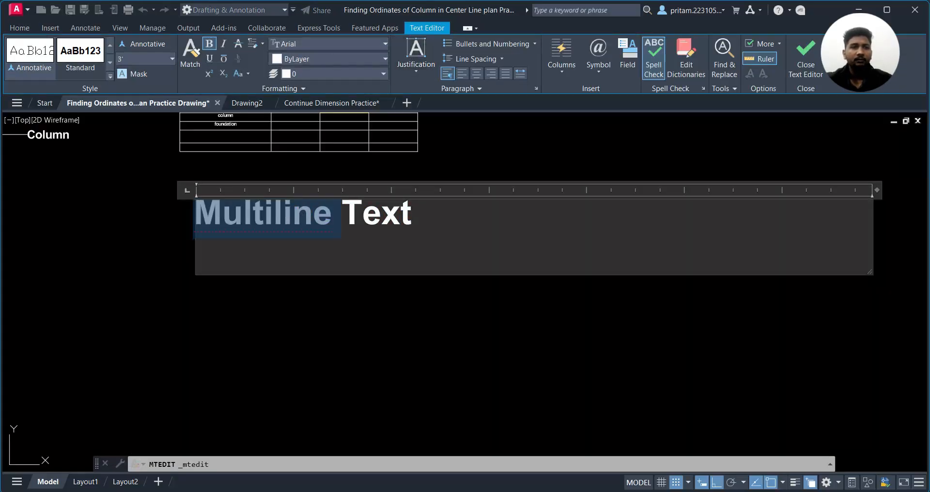
{"action": "middle_click_drag", "start_coordinate": [69, 186], "coordinate": [282, 251]}
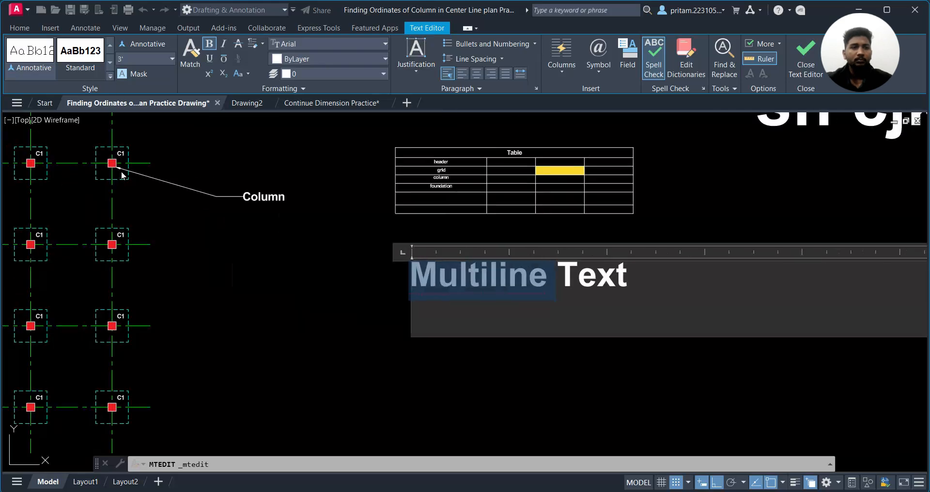
{"action": "left_click", "coordinate": [254, 199]}
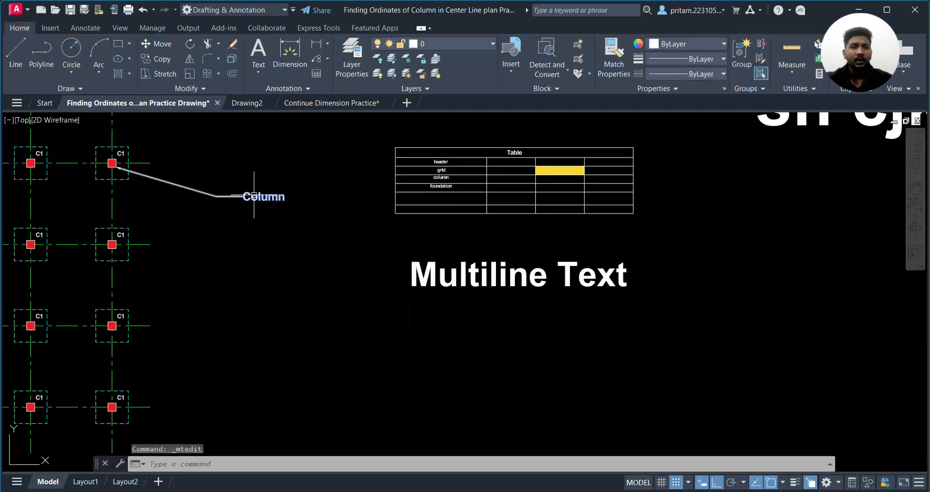
{"action": "left_click", "coordinate": [261, 196]}
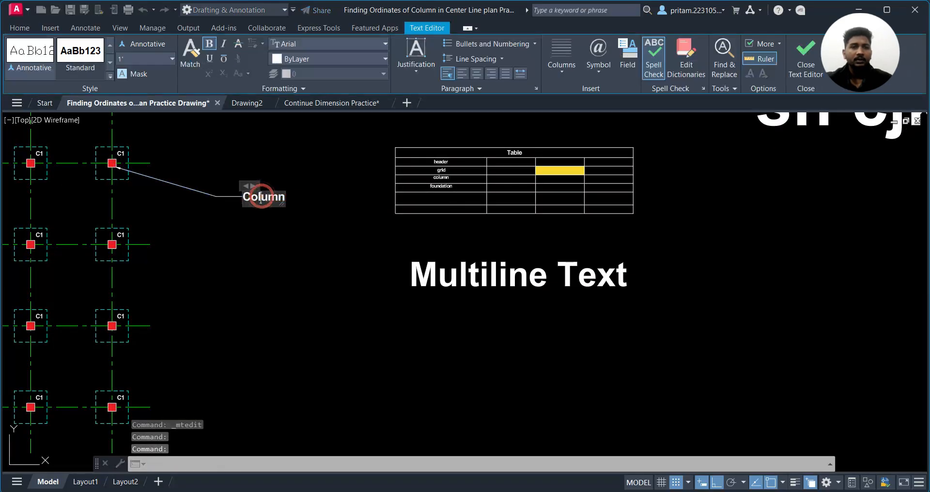
- Reopen the multiline text, select all of it and preview the Annotative text style before leaving the editor
{"action": "middle_click_drag", "start_coordinate": [393, 261], "coordinate": [257, 261]}
{"action": "double_click", "coordinate": [373, 274]}
{"action": "triple_click", "coordinate": [371, 273]}
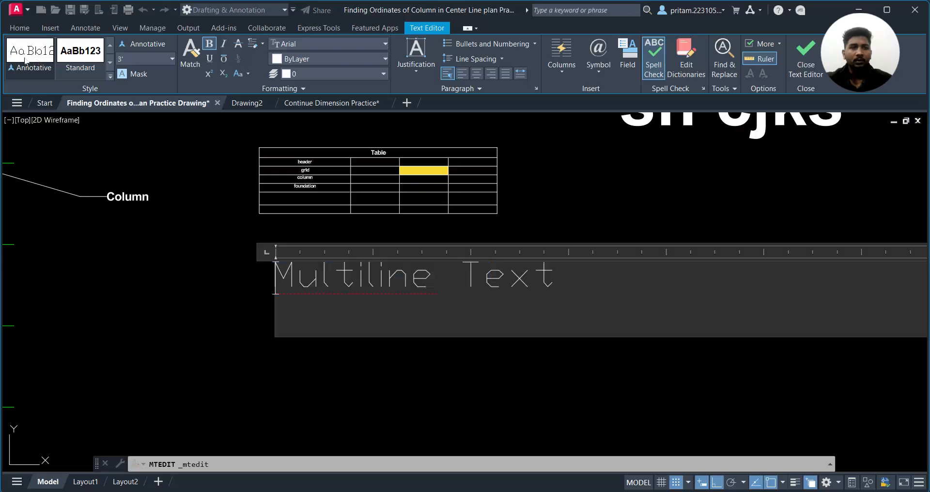
{"action": "middle_click_drag", "start_coordinate": [688, 178], "coordinate": [522, 271]}
{"action": "left_click", "coordinate": [522, 271]}
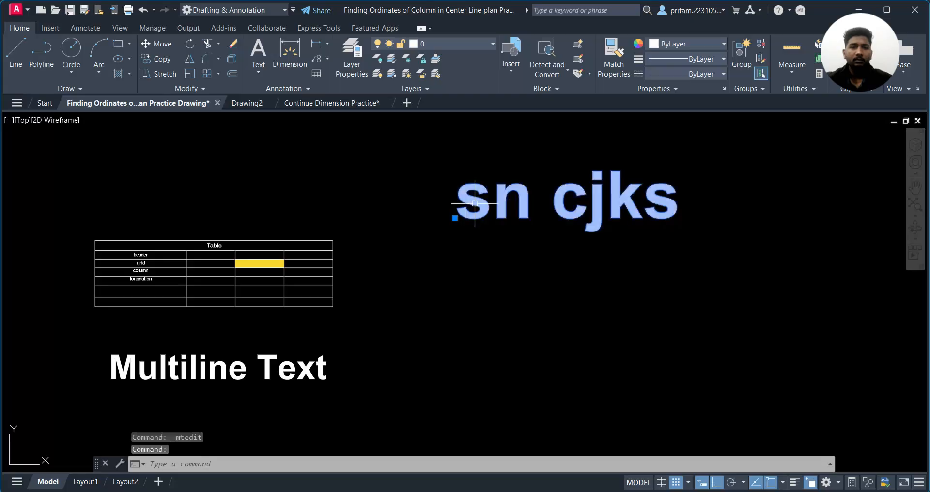
- Open the single-line text "sn cjks" for editing to check which formatting options it offers, and leave it
{"action": "double_click", "coordinate": [479, 197]}
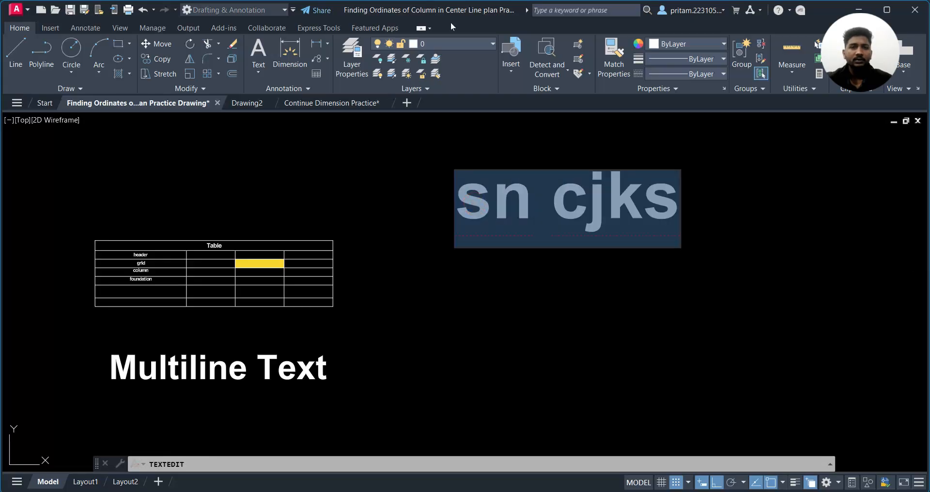
{"action": "left_click", "coordinate": [579, 301]}
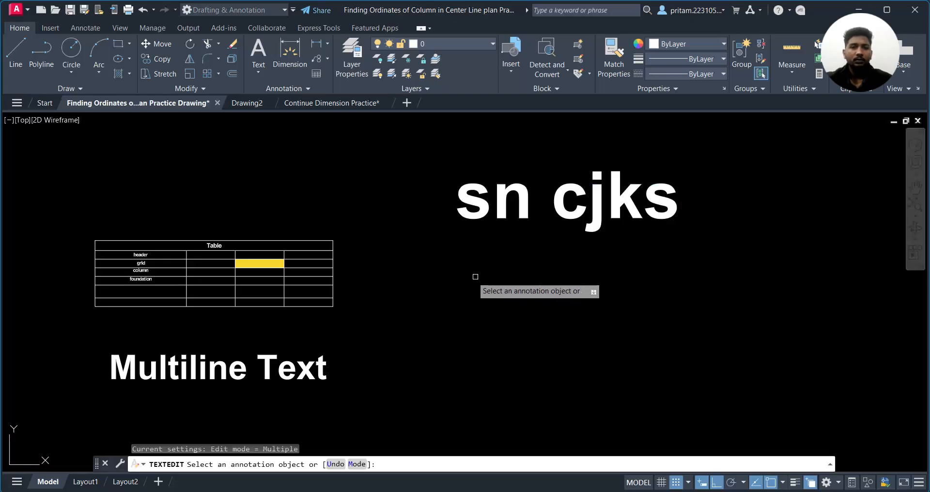
{"action": "key", "text": "Escape"}
- Apply the Standard text style to the whole multiline text below the table and expand the style list
{"action": "middle_click_drag", "start_coordinate": [407, 278], "coordinate": [580, 188]}
{"action": "middle_click_drag", "start_coordinate": [424, 291], "coordinate": [466, 269]}
{"action": "scroll", "coordinate": [458, 270], "scroll_direction": "up", "scroll_amount": 2}
{"action": "left_click", "coordinate": [394, 249]}
{"action": "double_click", "coordinate": [397, 243]}
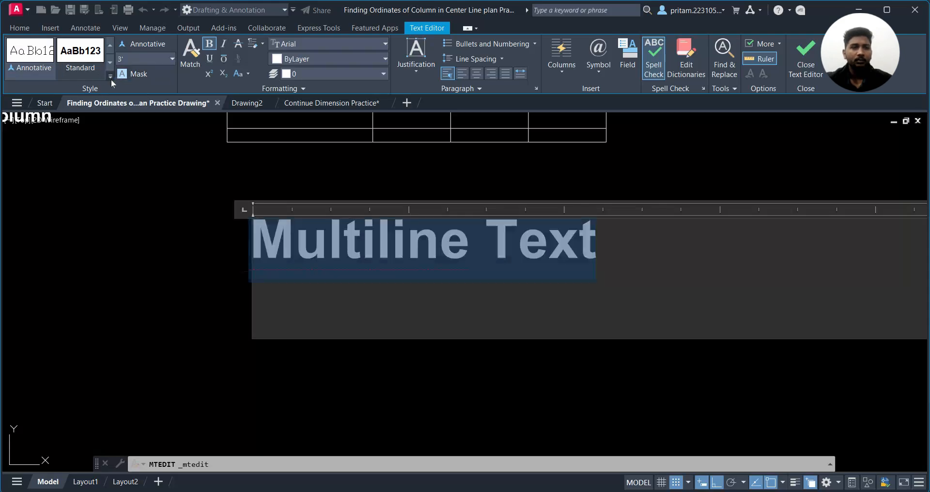
{"action": "left_click", "coordinate": [86, 70]}
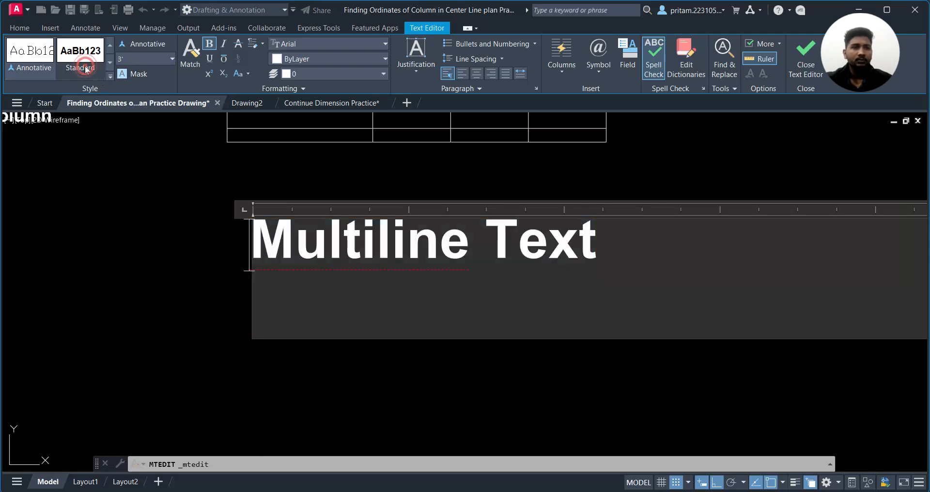
{"action": "left_click", "coordinate": [108, 77]}
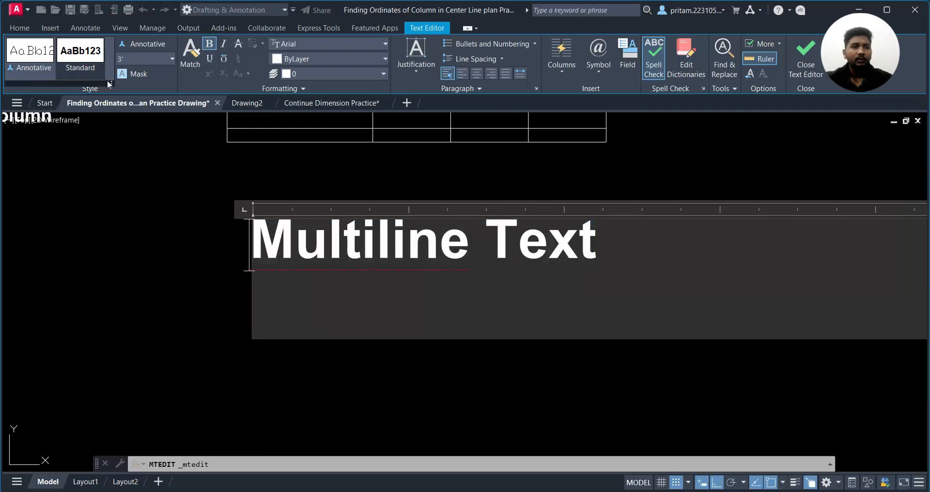
- Select the whole multiline text and remove its bold formatting
{"action": "left_click", "coordinate": [140, 85]}
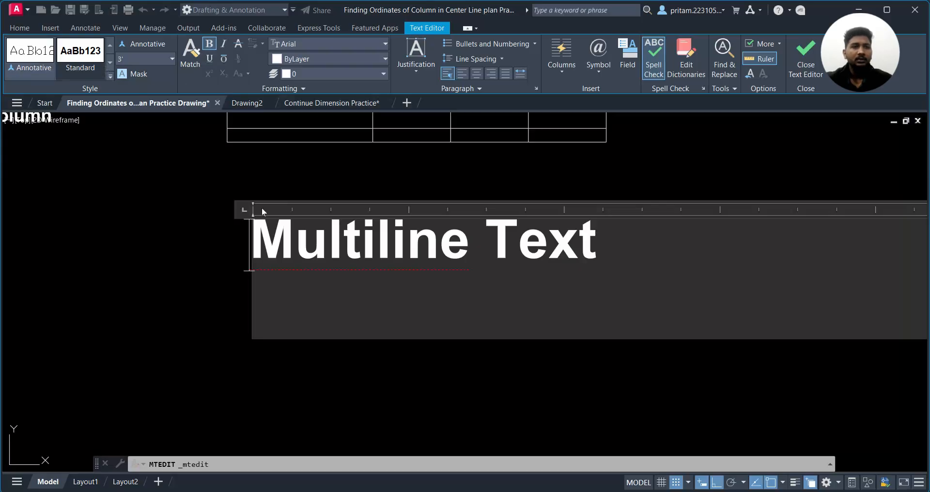
{"action": "left_click", "coordinate": [207, 44]}
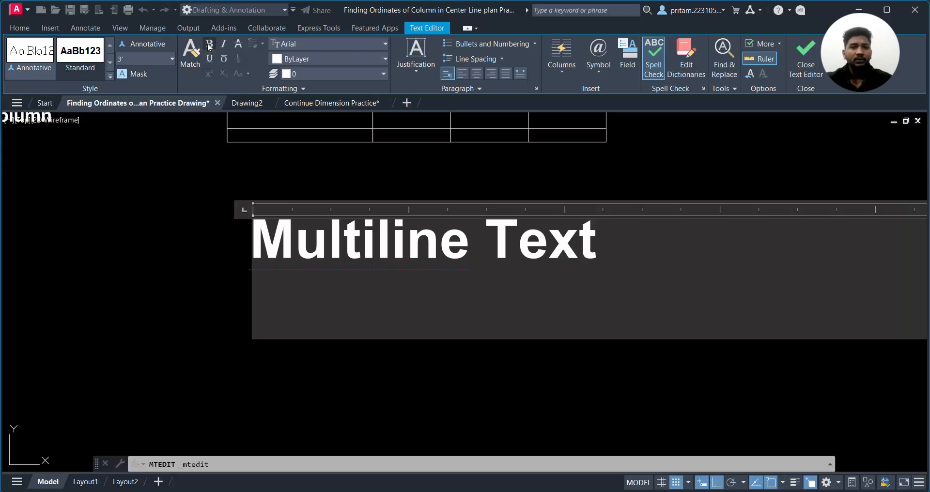
{"action": "triple_click", "coordinate": [385, 237]}
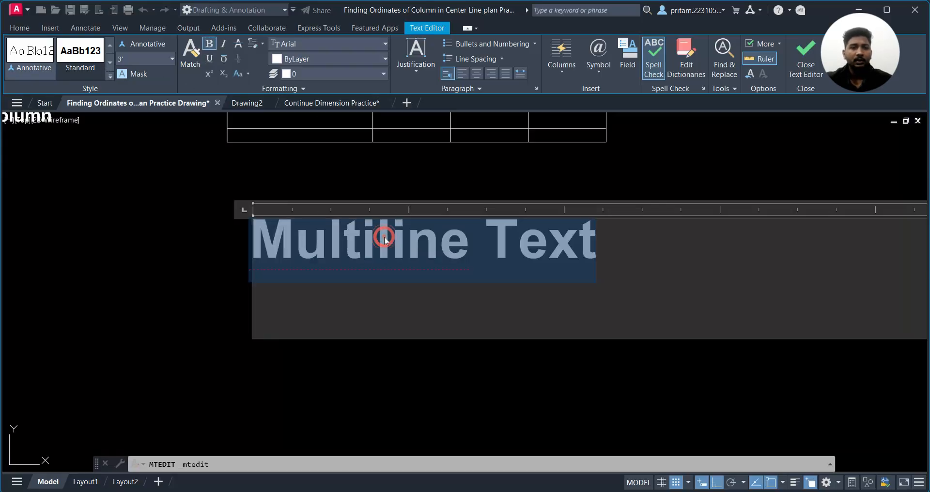
{"action": "left_click", "coordinate": [208, 46]}
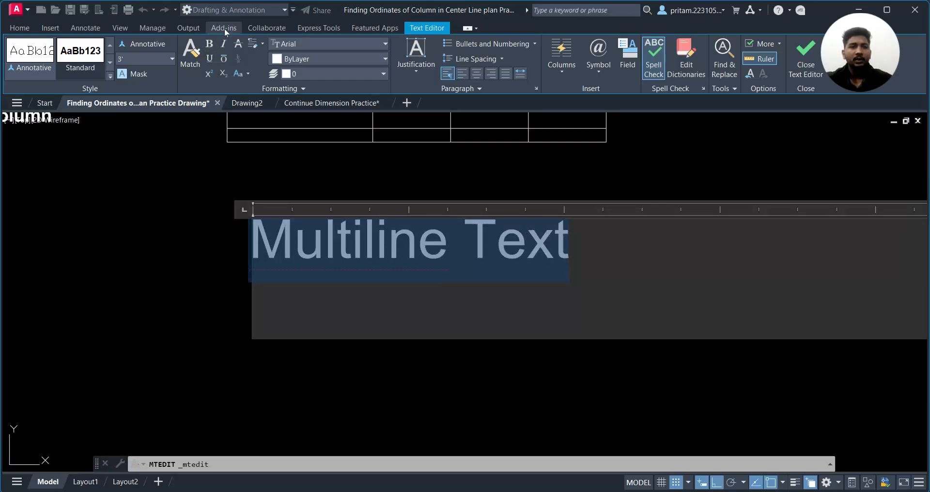
- Try italic and strikethrough on the selected multiline text and switch both off again
{"action": "left_click", "coordinate": [230, 46]}
{"action": "left_click", "coordinate": [238, 45]}
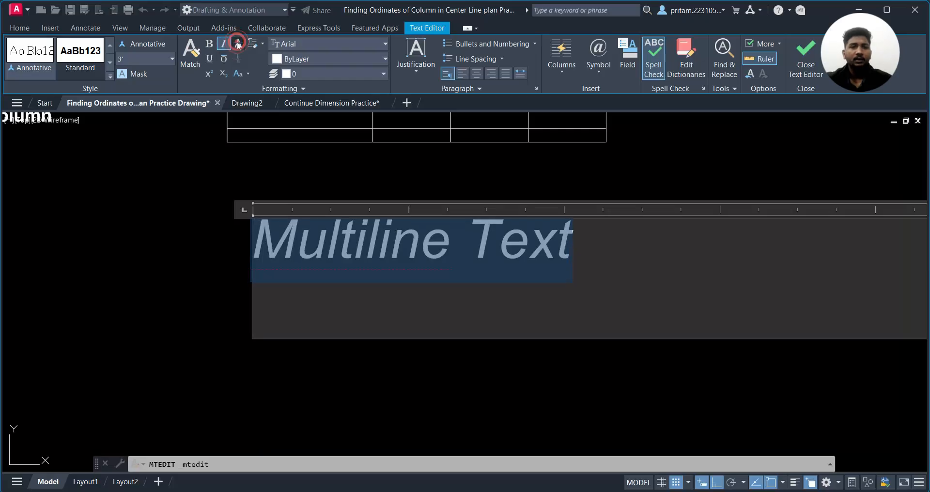
{"action": "left_click", "coordinate": [238, 44]}
{"action": "left_click", "coordinate": [223, 44]}
- Preview fonts from Arsenica Trial through Bahnschrift to BankGothic Md BT on the multiline text and leave the editor without choosing one
{"action": "left_click", "coordinate": [308, 46]}
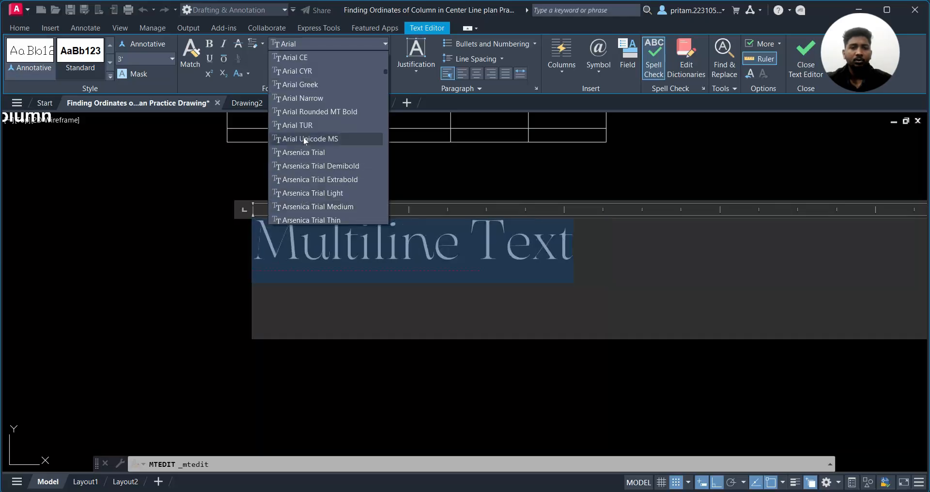
{"action": "scroll", "coordinate": [312, 180], "scroll_direction": "down", "scroll_amount": 3}
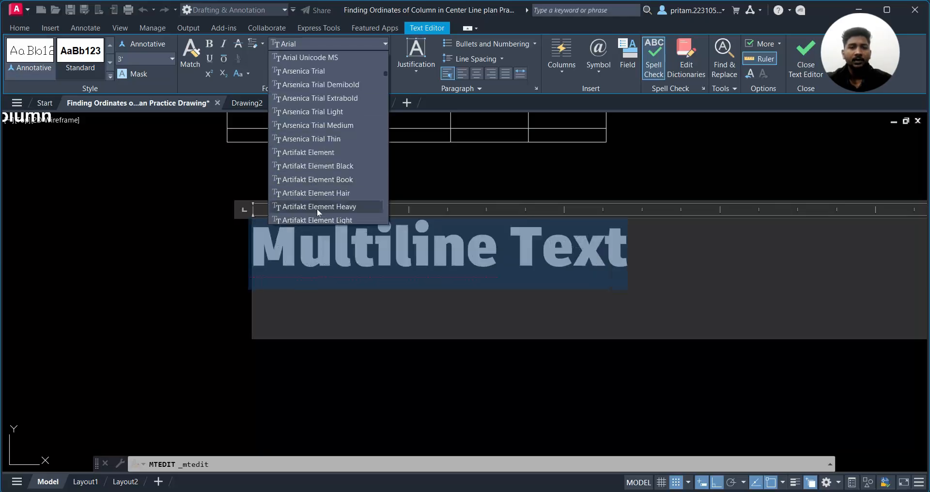
{"action": "scroll", "coordinate": [323, 194], "scroll_direction": "down", "scroll_amount": 2}
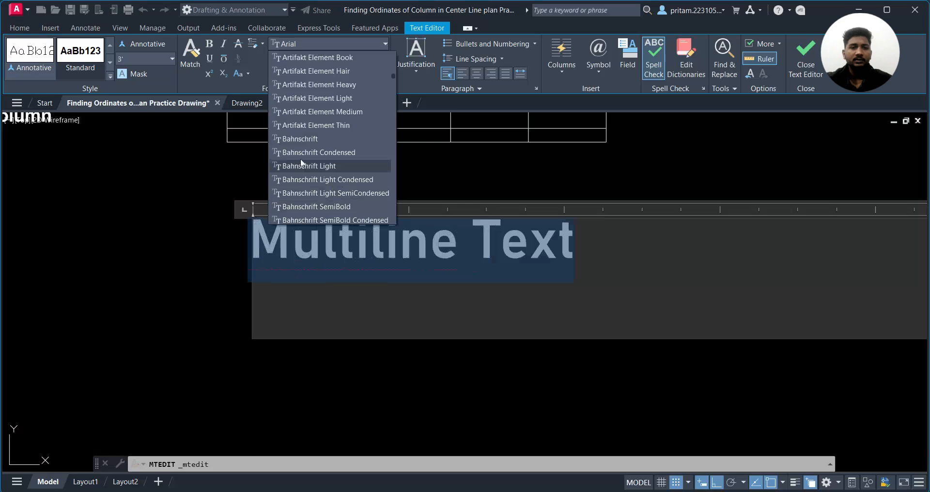
{"action": "scroll", "coordinate": [304, 221], "scroll_direction": "down", "scroll_amount": 1}
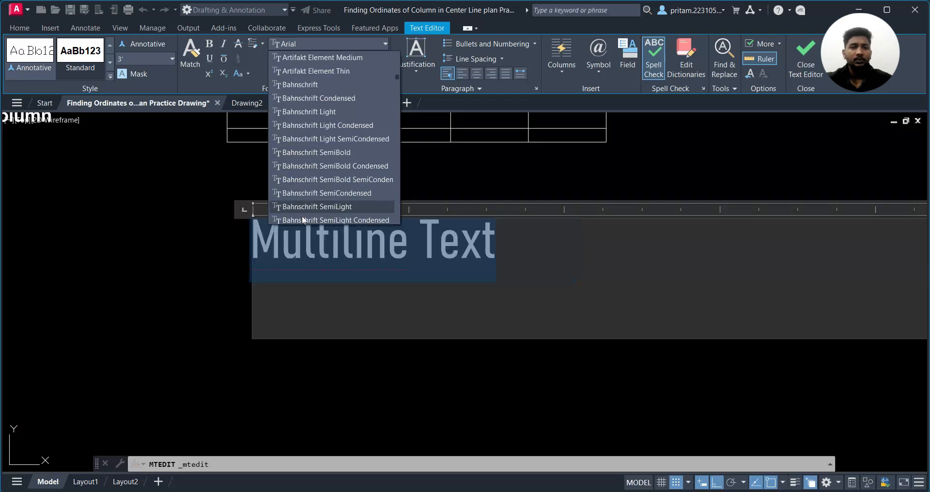
{"action": "scroll", "coordinate": [305, 211], "scroll_direction": "down", "scroll_amount": 2}
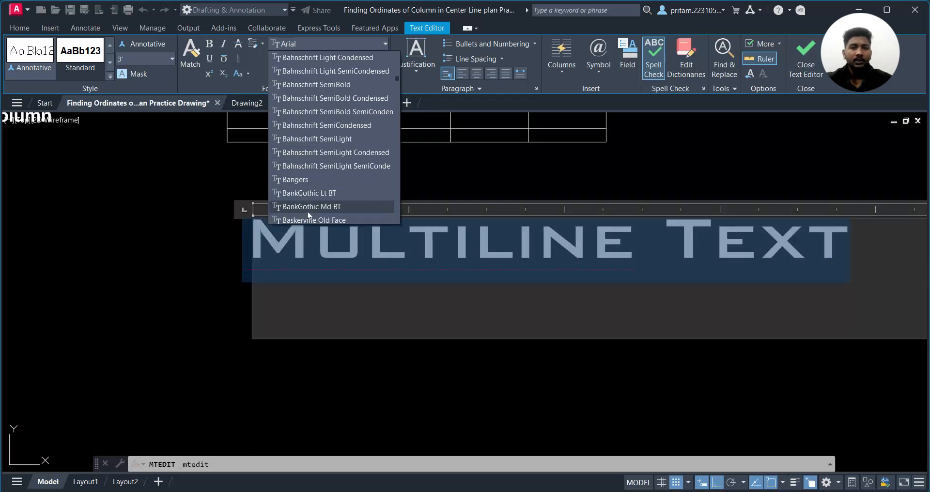
{"action": "left_click", "coordinate": [167, 182]}
{"action": "left_click", "coordinate": [405, 172]}
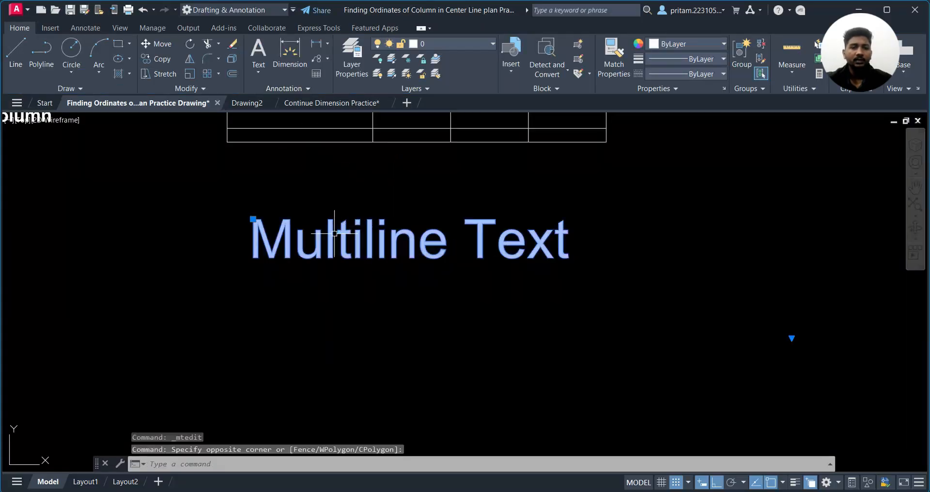
- Reopen the multiline text, try red as its color, set it to yellow 241,235,31 and leave the editor
{"action": "double_click", "coordinate": [334, 234]}
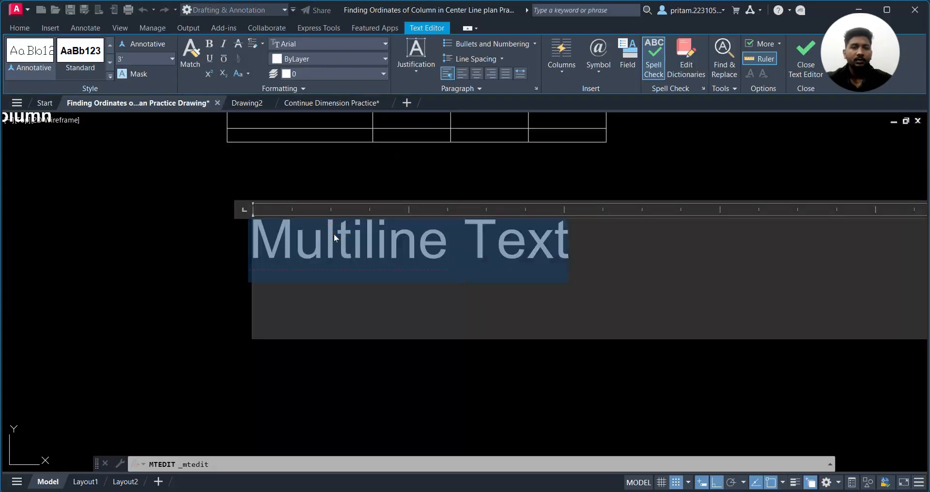
{"action": "left_click", "coordinate": [305, 58]}
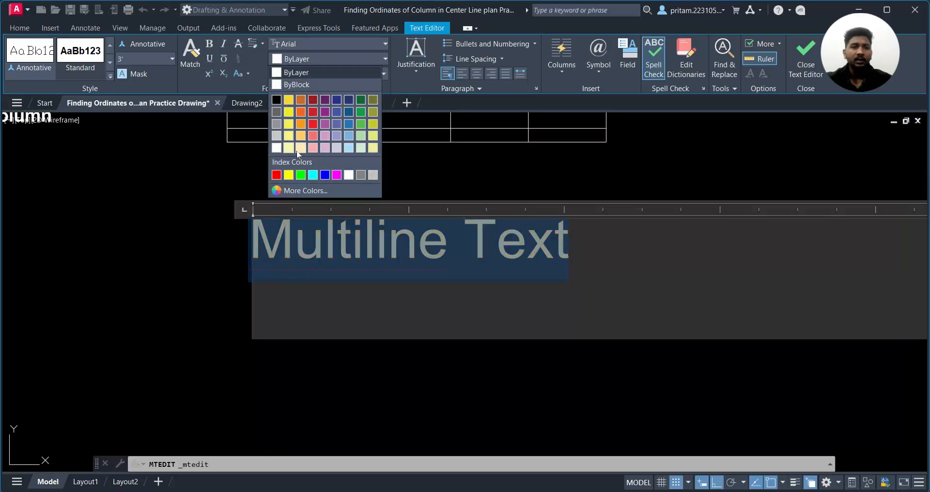
{"action": "left_click", "coordinate": [276, 175]}
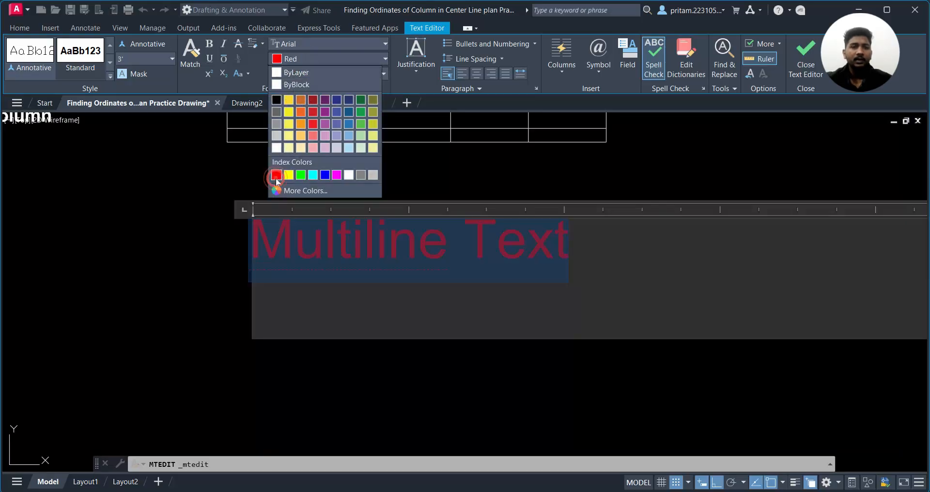
{"action": "left_click", "coordinate": [339, 58]}
{"action": "left_click", "coordinate": [289, 112]}
{"action": "left_click", "coordinate": [581, 159]}
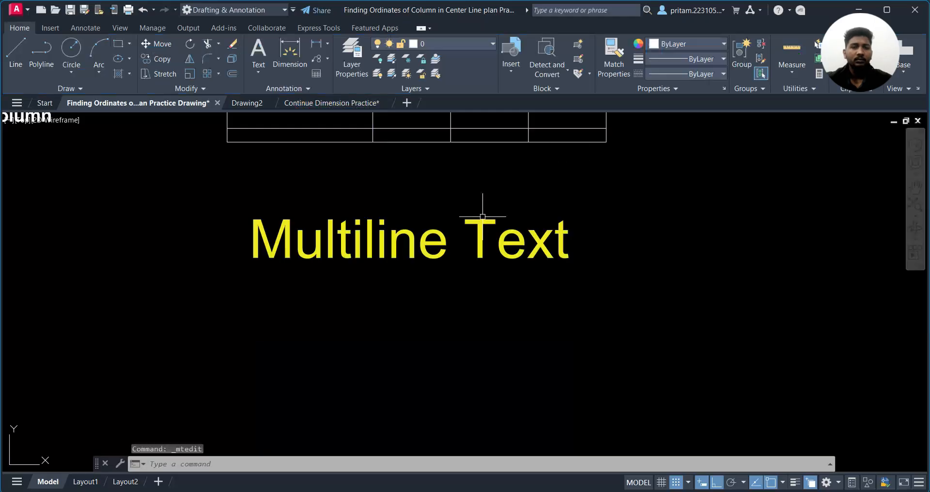
- Open the yellow multiline text for editing and choose layer 0 for it from the available layers
{"action": "double_click", "coordinate": [392, 230]}
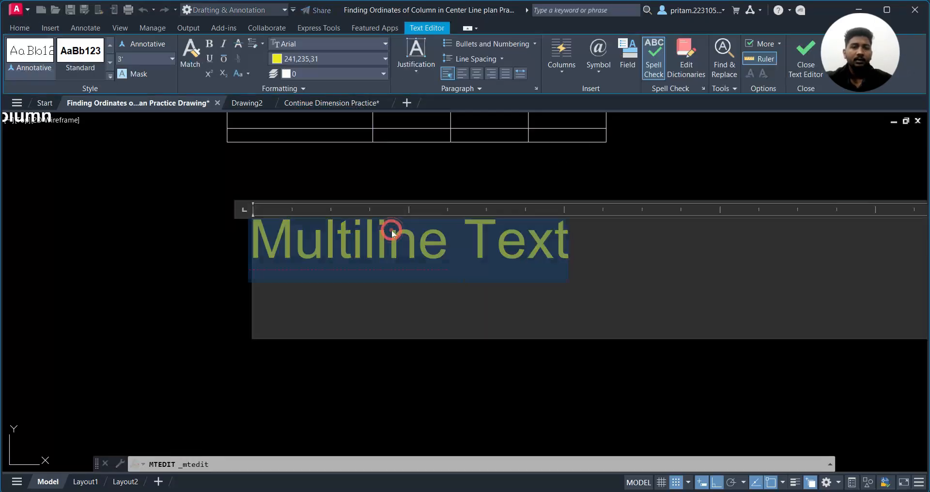
{"action": "left_click", "coordinate": [304, 73]}
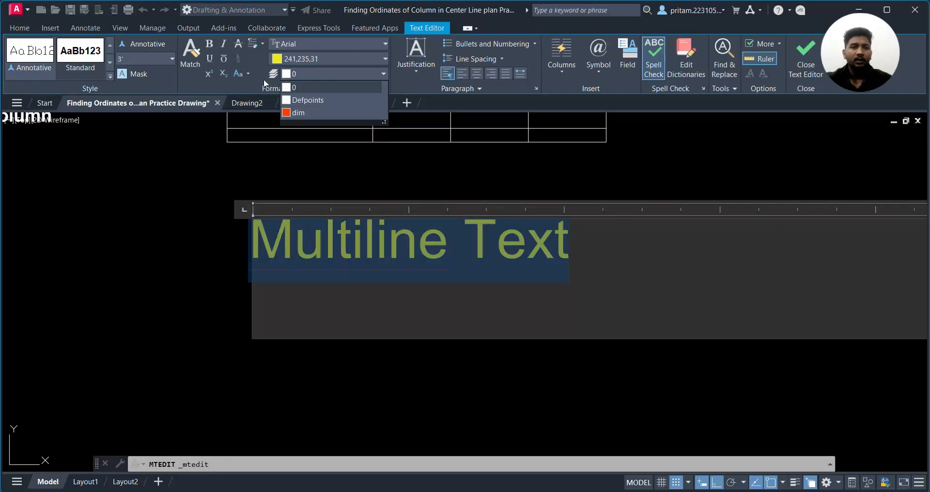
{"action": "left_click", "coordinate": [305, 88]}
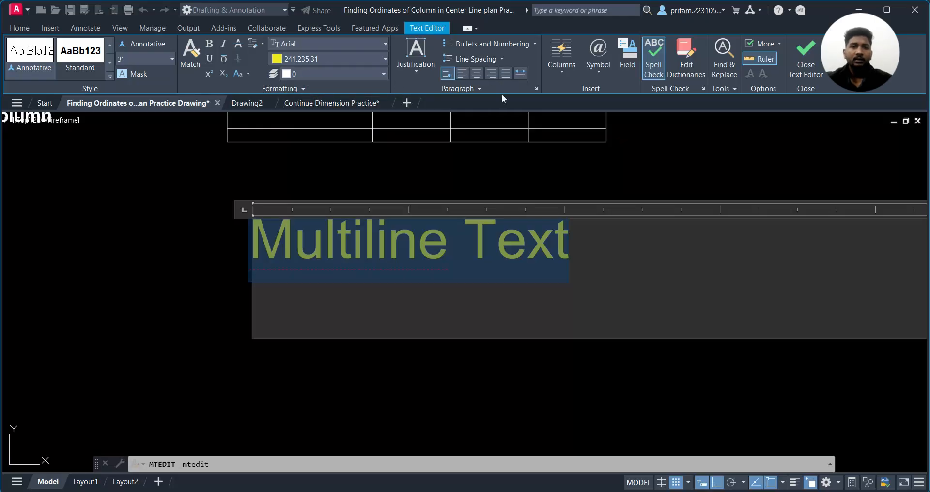
- Try center and right alignment on the multiline text and set it to justified
{"action": "scroll", "coordinate": [665, 191], "scroll_direction": "down", "scroll_amount": 4}
{"action": "middle_click_drag", "start_coordinate": [665, 191], "coordinate": [499, 212]}
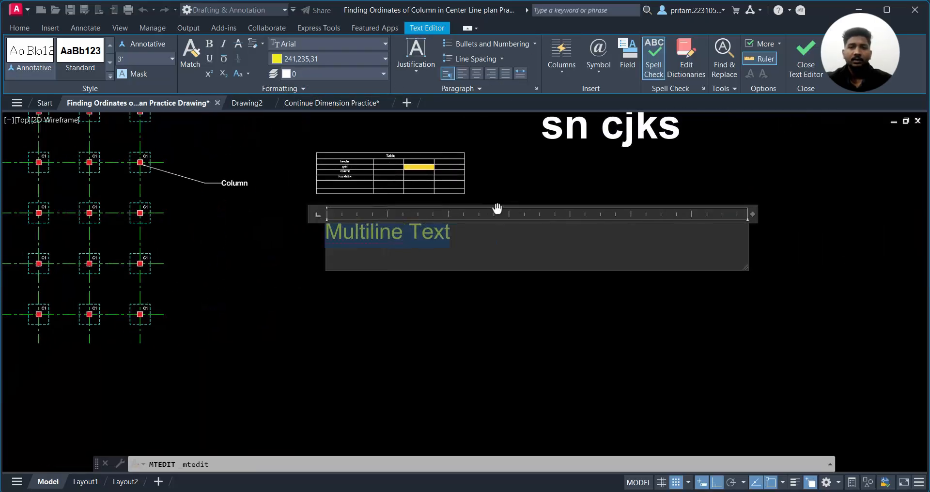
{"action": "left_click", "coordinate": [477, 74]}
{"action": "left_click", "coordinate": [492, 74]}
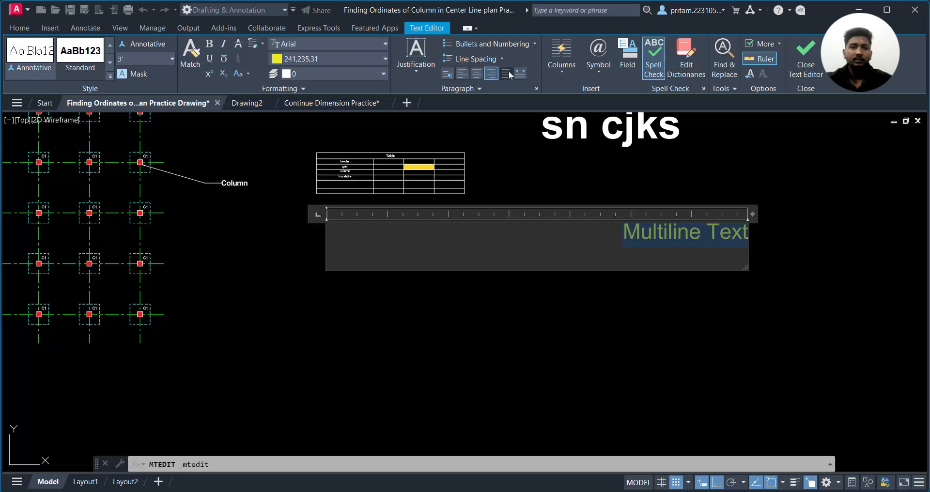
{"action": "left_click", "coordinate": [507, 74]}
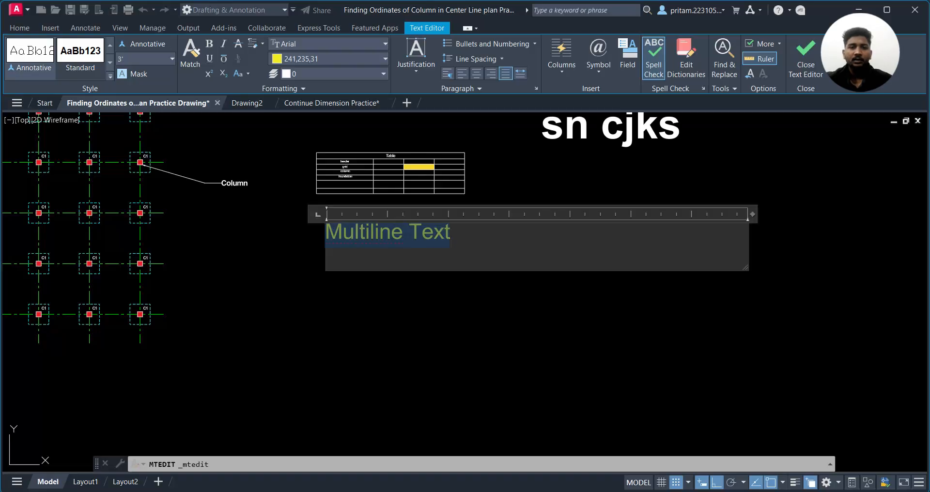
- Add the lines "jnwkdjsncnad" and "djnkjnaka" below "Multiline Text" and enlarge the text frame so all lines fit in one column
{"action": "left_click", "coordinate": [450, 232]}
{"action": "key", "text": "Return"}
{"action": "type", "text": "jnwkdjsncnad"}
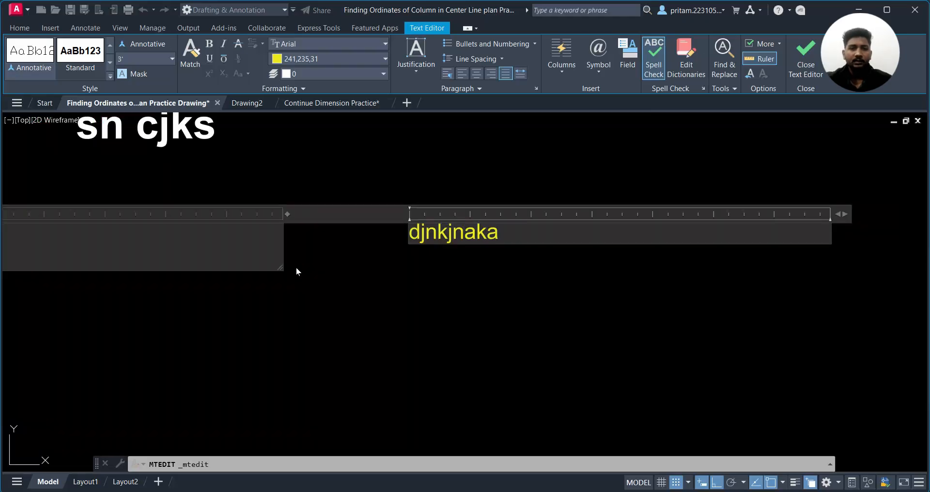
{"action": "left_click_drag", "start_coordinate": [280, 268], "coordinate": [321, 329]}
{"action": "middle_click_drag", "start_coordinate": [307, 311], "coordinate": [595, 290]}
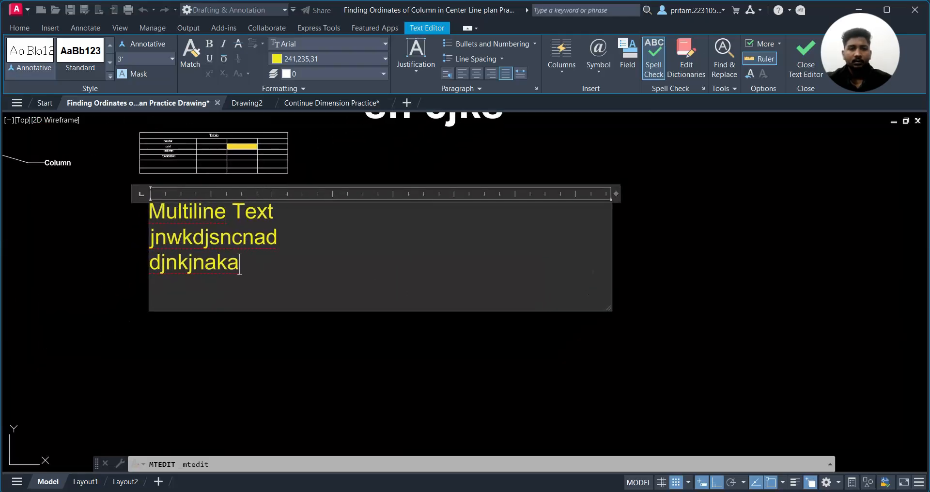
- Extend the third line with "fdk wk c a", the first with "d ddc l" and the second with "j jds"
{"action": "type", "text": "fdk wk c a"}
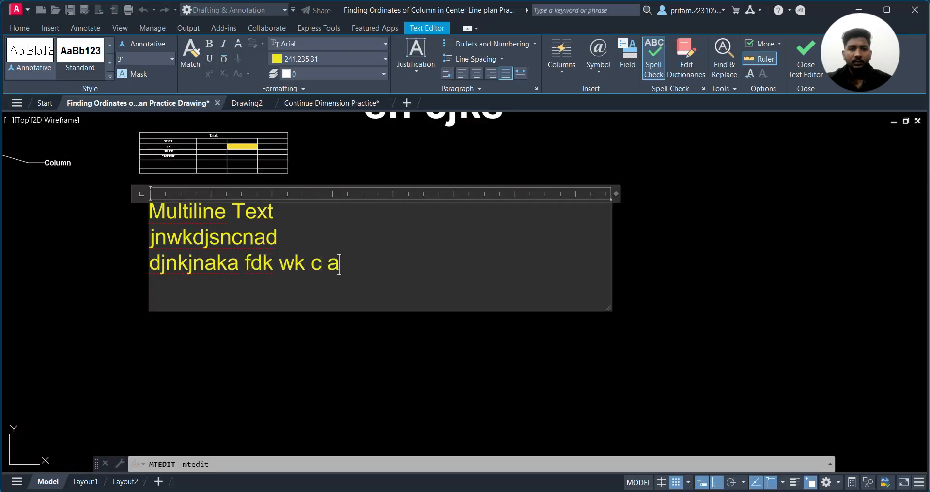
{"action": "left_click", "coordinate": [463, 222]}
{"action": "type", "text": "d  ddc l"}
{"action": "left_click", "coordinate": [443, 235]}
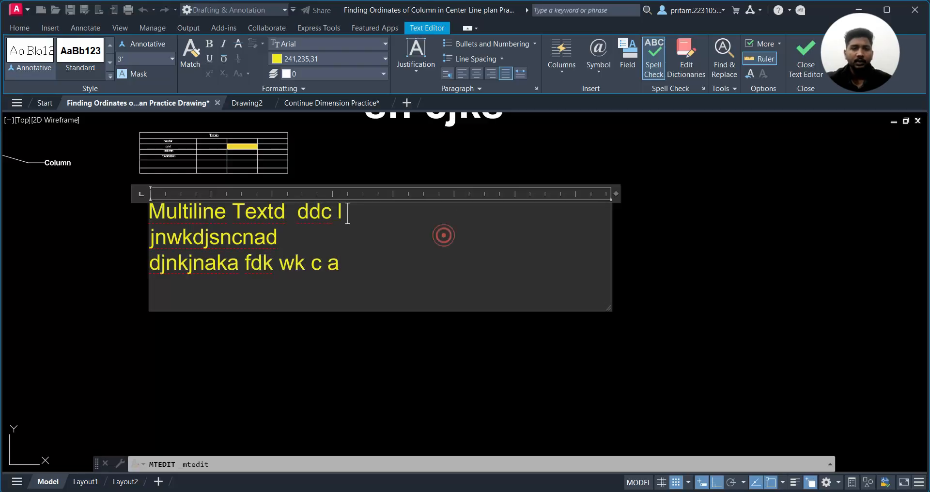
{"action": "type", "text": "j jds"}
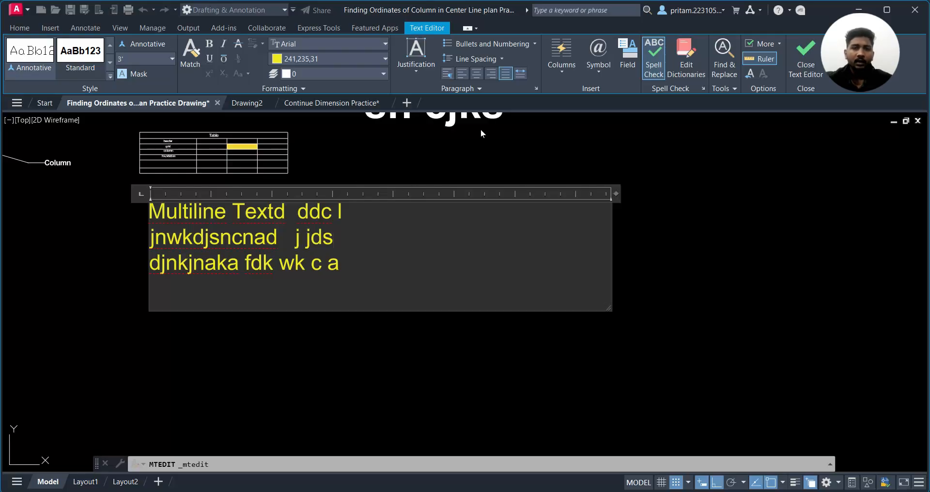
- Select all three lines, clear their justified alignment, and try center, right and left alignment
{"action": "left_click_drag", "start_coordinate": [380, 267], "coordinate": [210, 192]}
{"action": "left_click", "coordinate": [506, 74]}
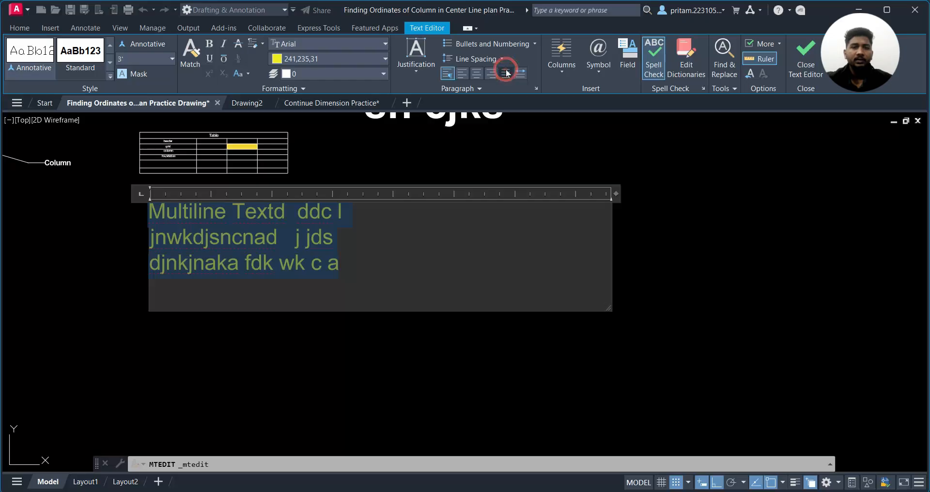
{"action": "left_click", "coordinate": [476, 76]}
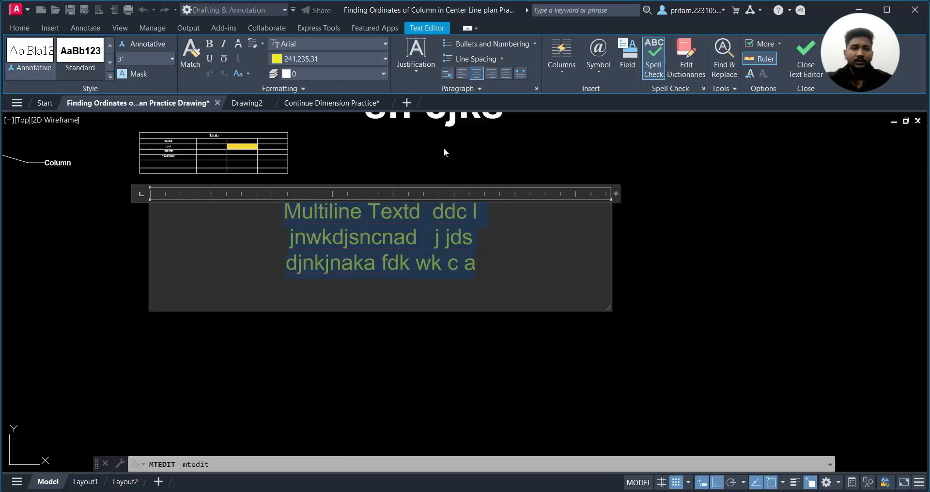
{"action": "left_click", "coordinate": [492, 75]}
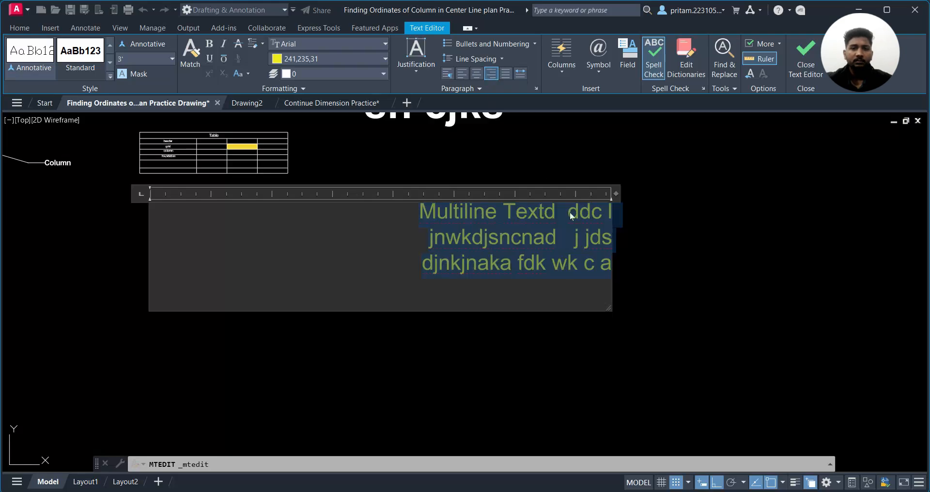
{"action": "left_click", "coordinate": [466, 76]}
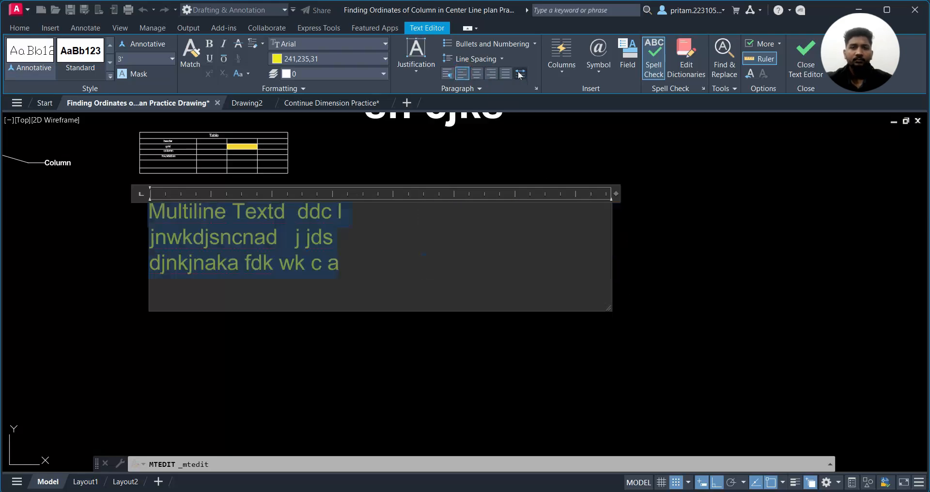
- Try distributed and default alignment on the three selected lines and set them to center
{"action": "left_click", "coordinate": [521, 74]}
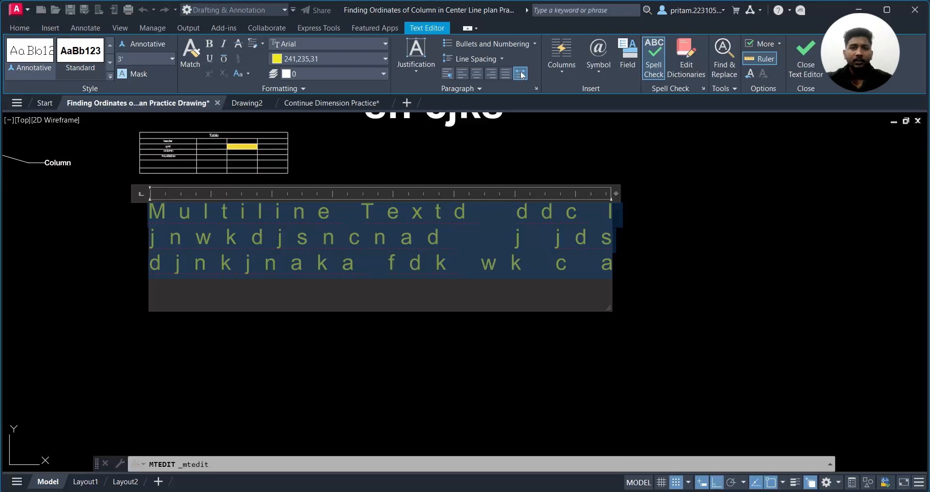
{"action": "left_click", "coordinate": [523, 75]}
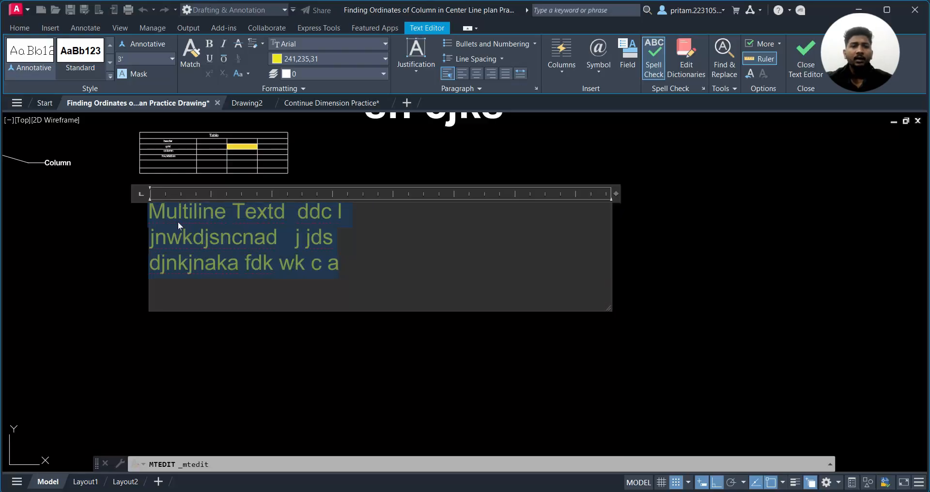
{"action": "left_click", "coordinate": [522, 74]}
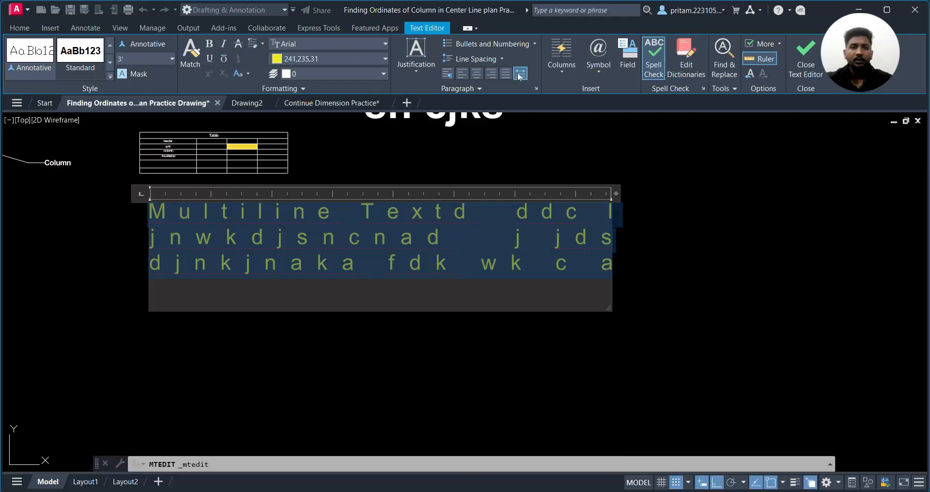
{"action": "left_click", "coordinate": [452, 77]}
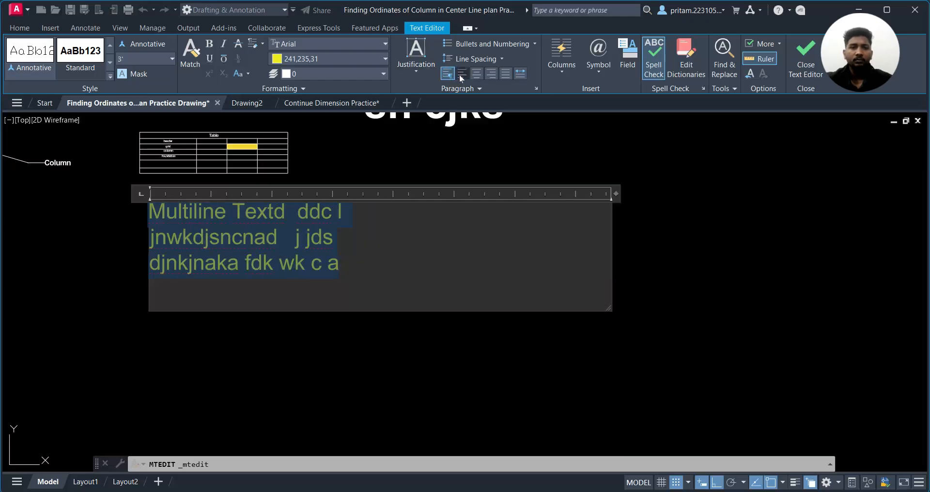
{"action": "left_click", "coordinate": [477, 74]}
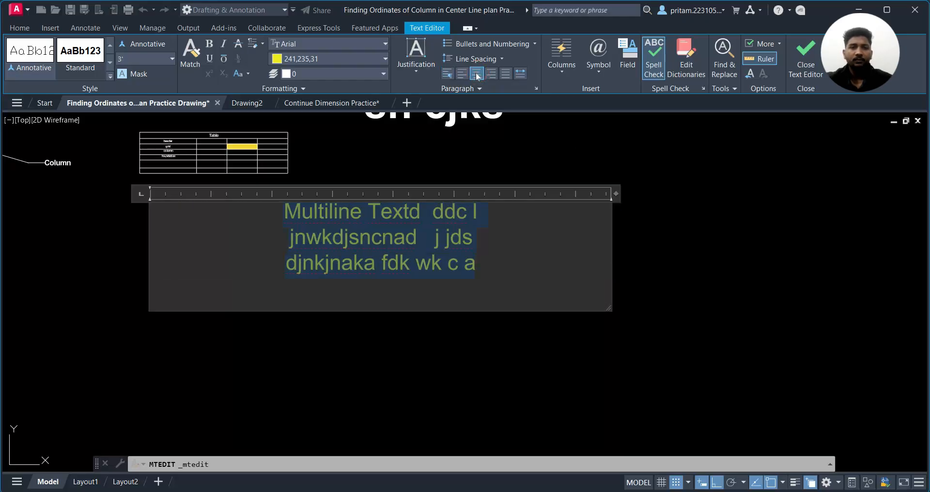
- Set the three selected lines to default alignment, shrink the text frame around them and finish editing
{"action": "left_click", "coordinate": [444, 75]}
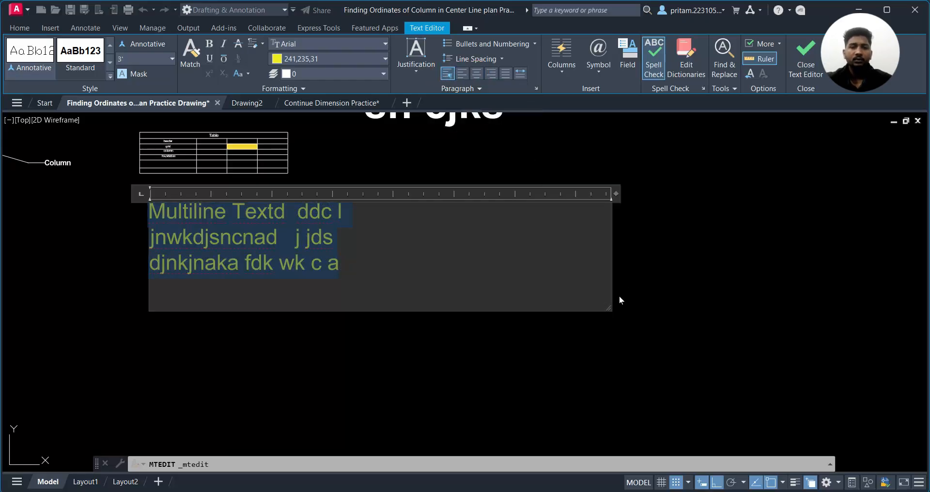
{"action": "left_click_drag", "start_coordinate": [609, 311], "coordinate": [404, 289]}
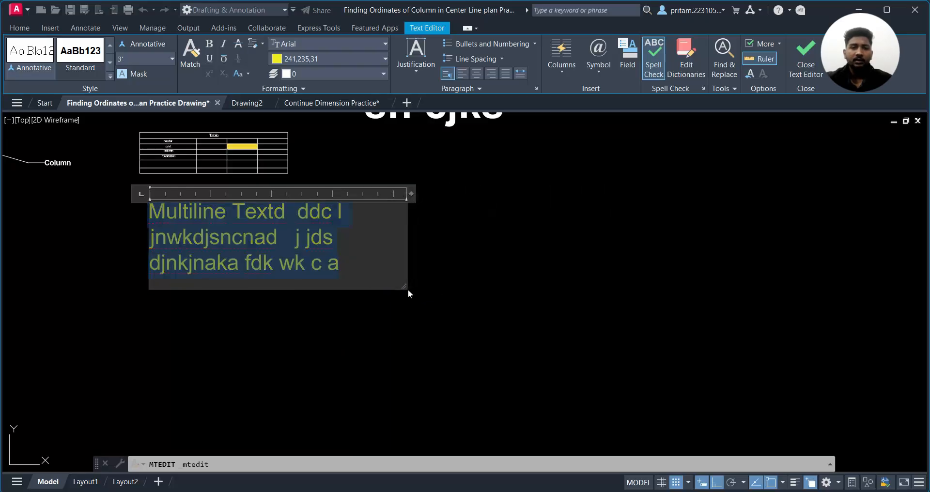
{"action": "left_click", "coordinate": [478, 283]}
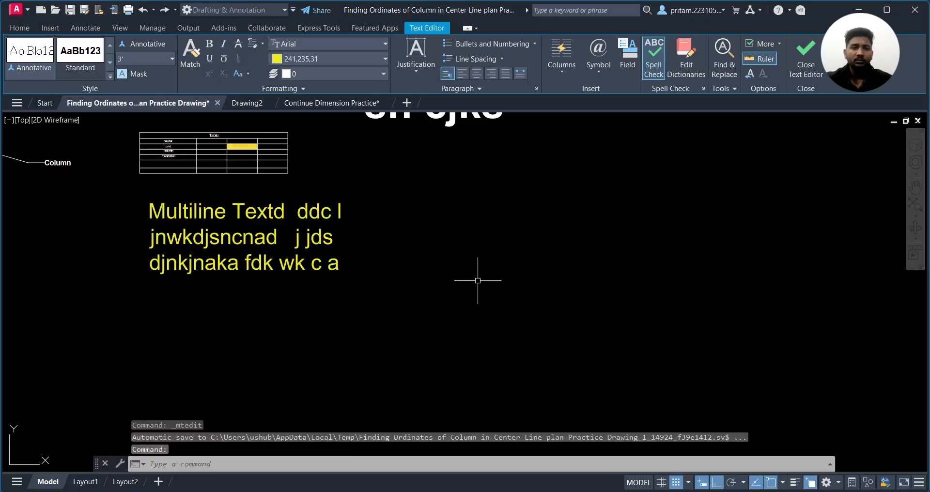
- Create a multiline text reading "mutli line text" in a frame below the yellow three-line text
{"action": "middle_click_drag", "start_coordinate": [332, 297], "coordinate": [425, 220]}
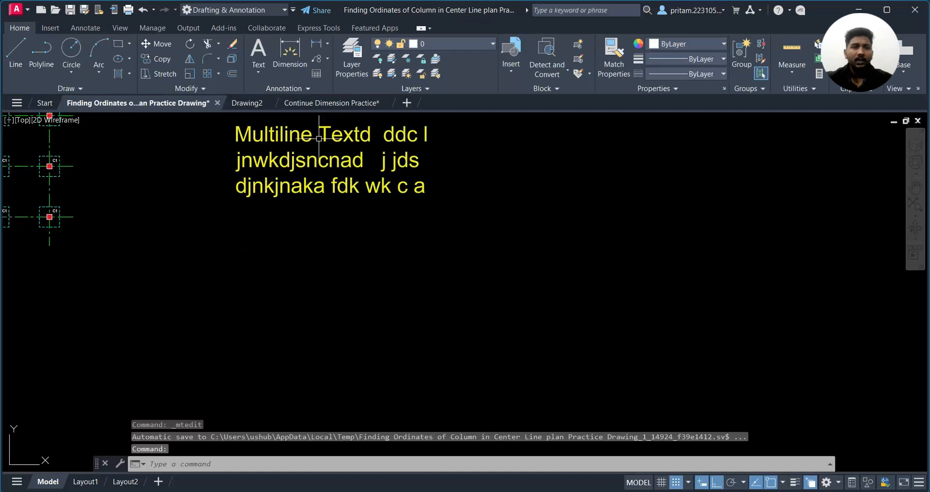
{"action": "left_click", "coordinate": [259, 72]}
{"action": "left_click", "coordinate": [273, 97]}
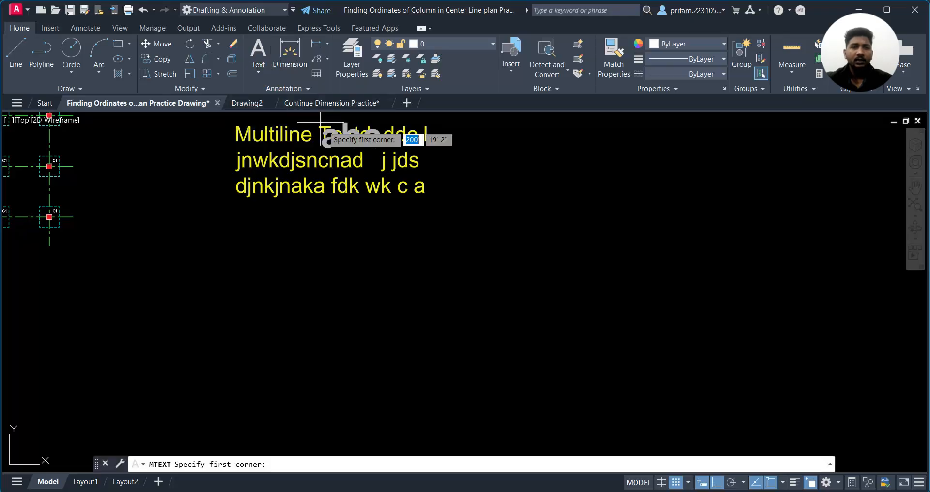
{"action": "left_click", "coordinate": [243, 252]}
{"action": "left_click", "coordinate": [553, 291]}
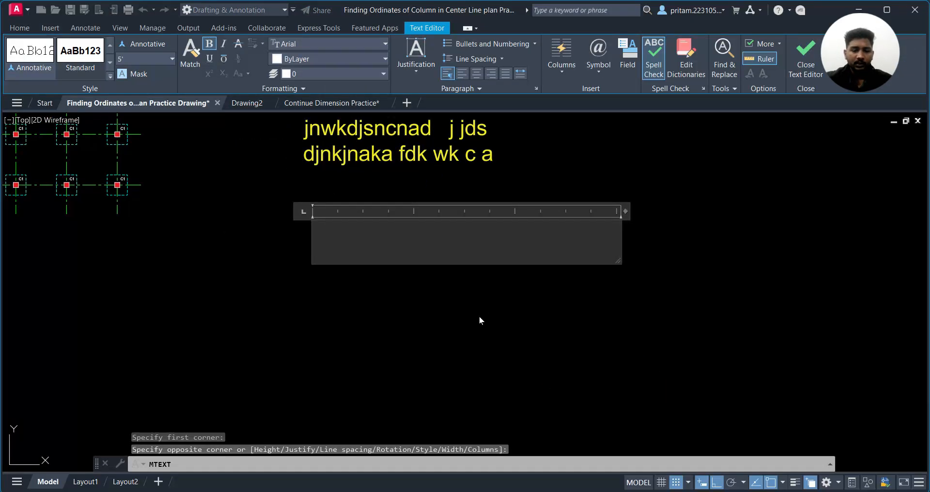
{"action": "type", "text": "mutli line "}
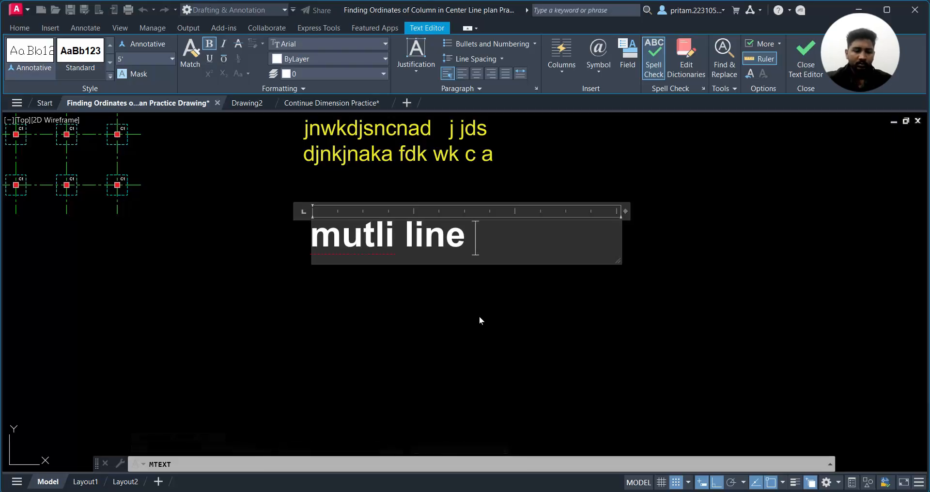
{"action": "type", "text": "texte"}
{"action": "key", "text": "BackSpace"}
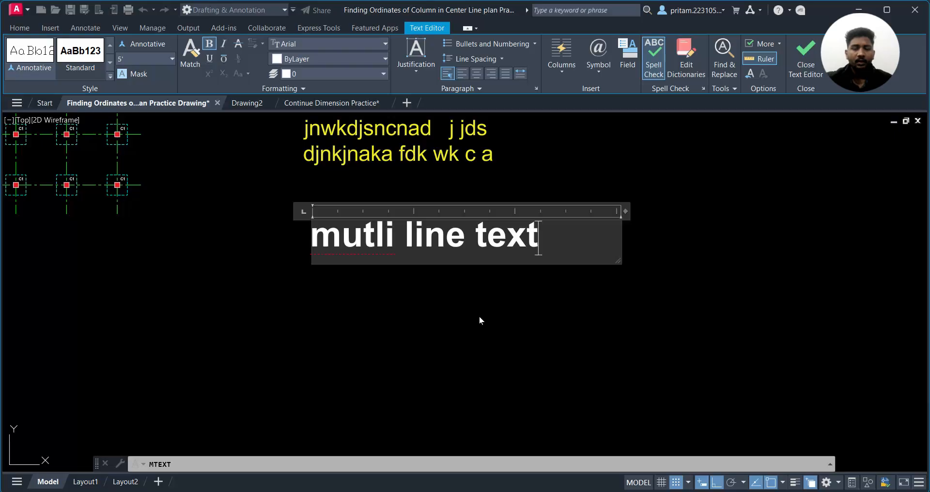
{"action": "key", "text": "Return"}
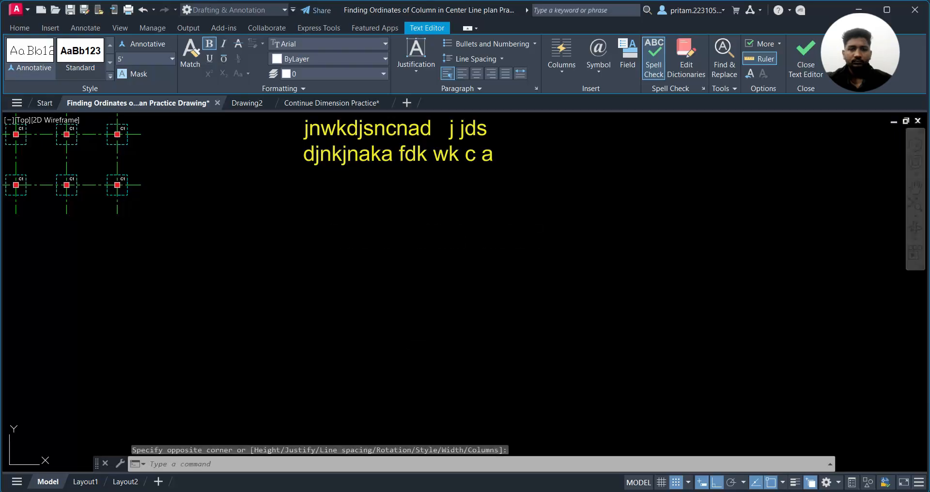
{"action": "left_click", "coordinate": [455, 333]}
- Reopen "mutli line text" for editing with the cursor at the end of the line
{"action": "double_click", "coordinate": [437, 243]}
{"action": "double_click", "coordinate": [439, 243]}
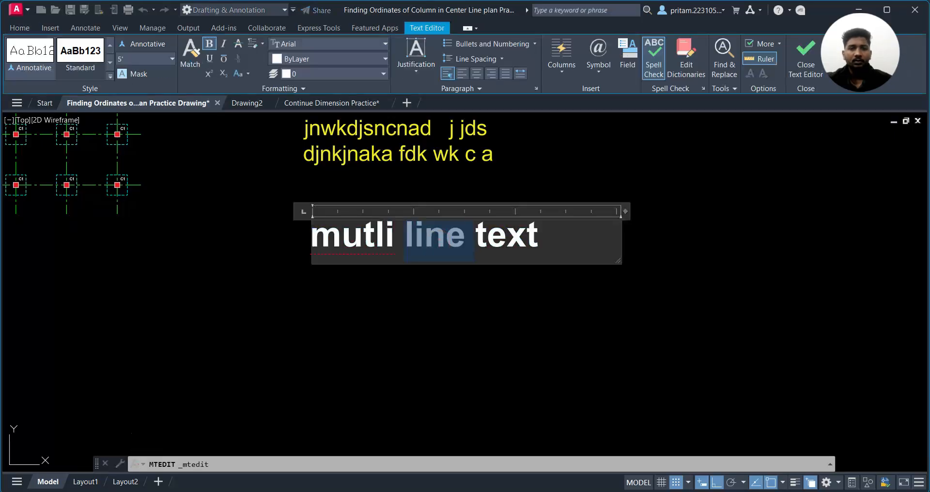
{"action": "triple_click", "coordinate": [554, 237]}
{"action": "left_click", "coordinate": [551, 235]}
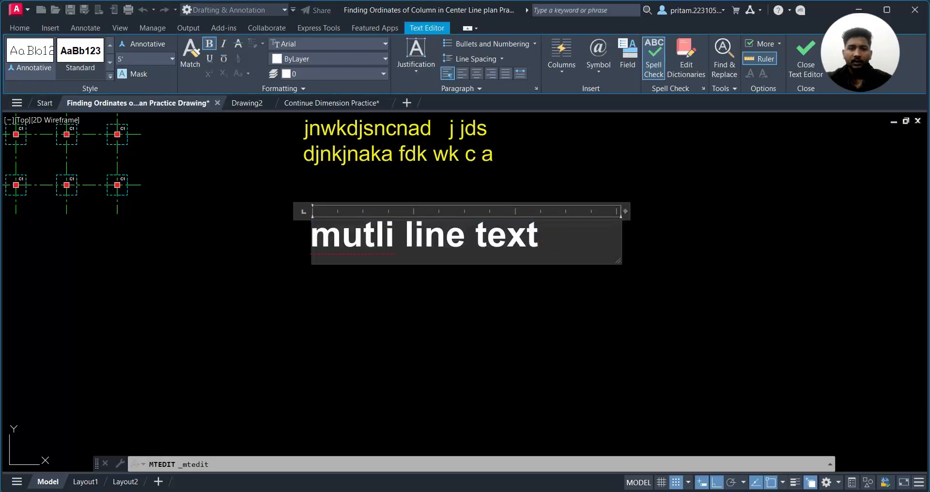
- Try adding "asjn" two lines below "mutli line text" and remove it together with the line breaks
{"action": "key", "text": "Return"}
{"action": "key", "text": "Return"}
{"action": "type", "text": "asjn"}
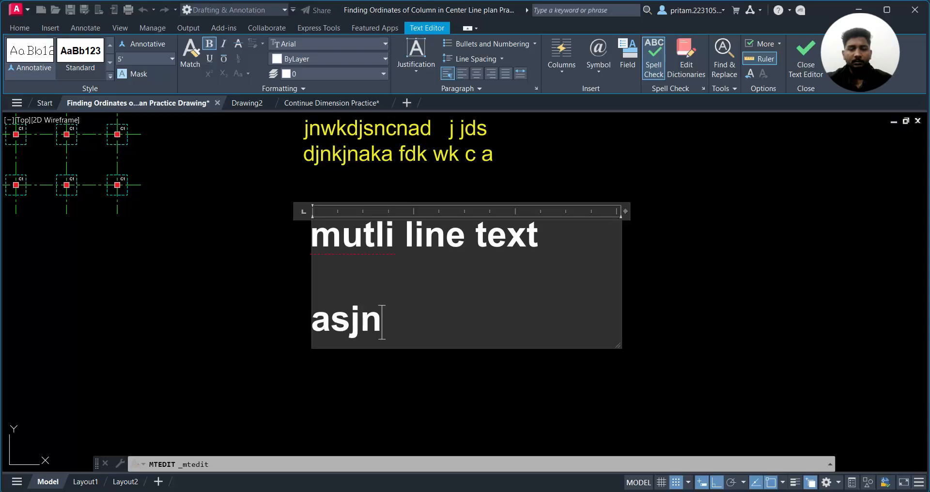
{"action": "key", "text": "BackSpace"}
{"action": "key", "text": "BackSpace"}
{"action": "key", "text": "BackSpace"}
{"action": "key", "text": "BackSpace"}
{"action": "key", "text": "BackSpace"}
{"action": "key", "text": "BackSpace"}
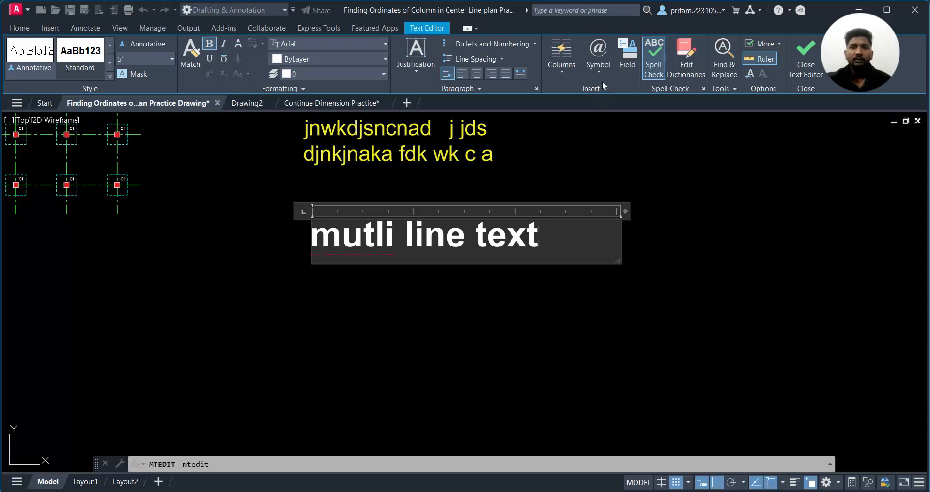
- Insert the Delta and Degrees symbols at the end of "mutli line text" and close the text editor
{"action": "left_click", "coordinate": [599, 61]}
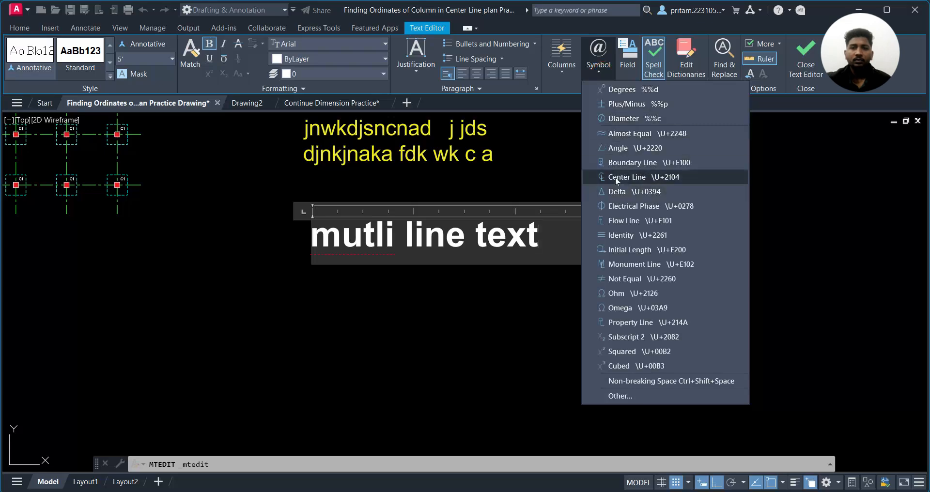
{"action": "left_click", "coordinate": [625, 200]}
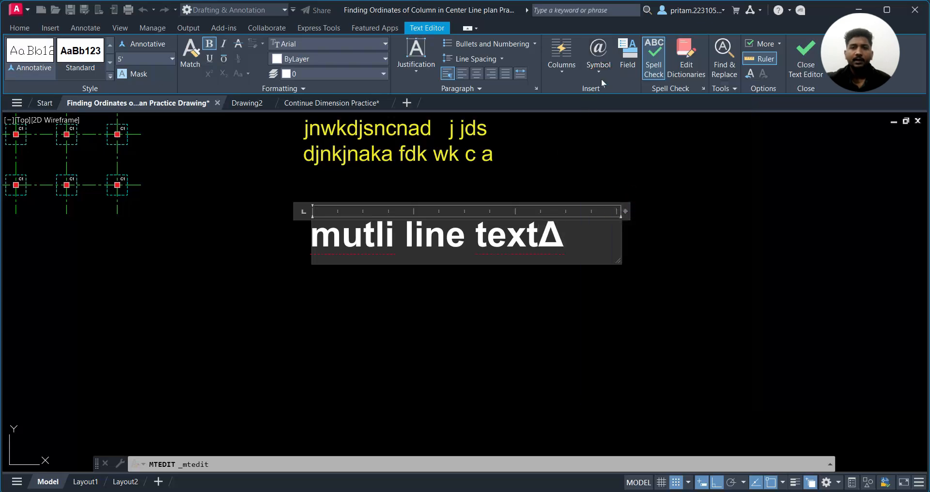
{"action": "left_click", "coordinate": [599, 54]}
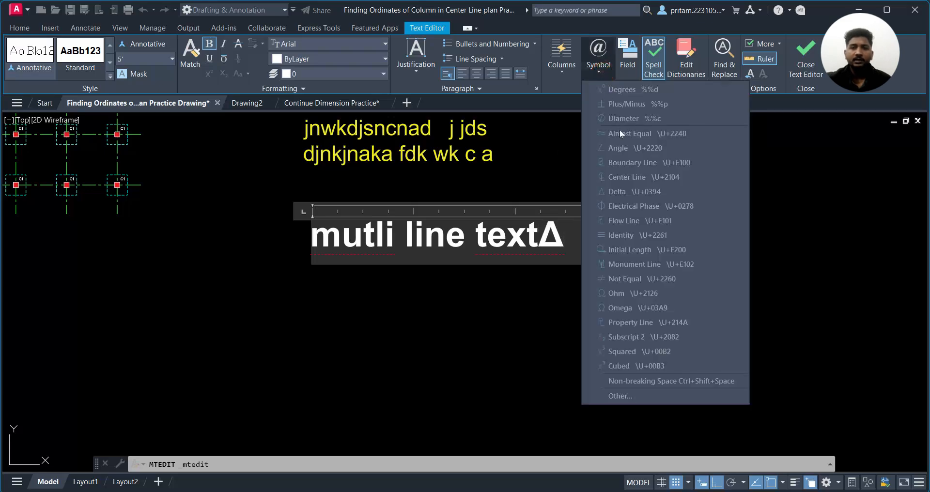
{"action": "left_click", "coordinate": [628, 91]}
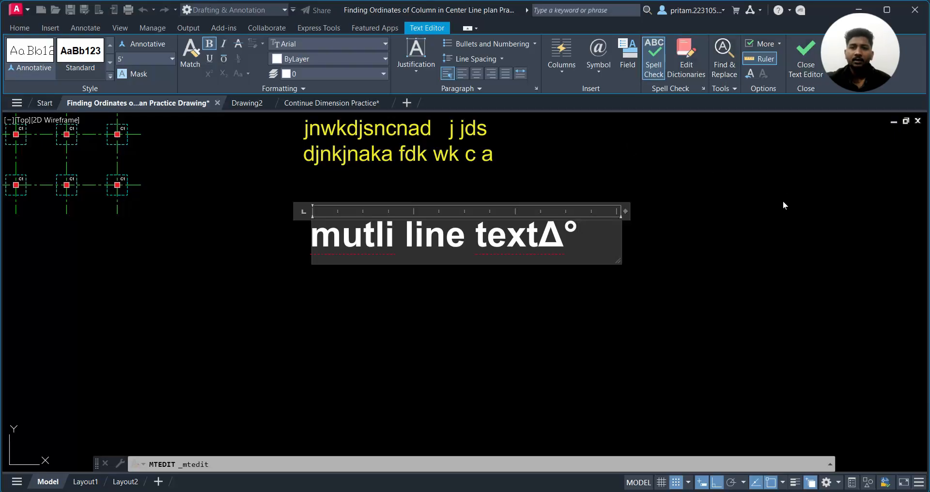
{"action": "left_click", "coordinate": [809, 58]}
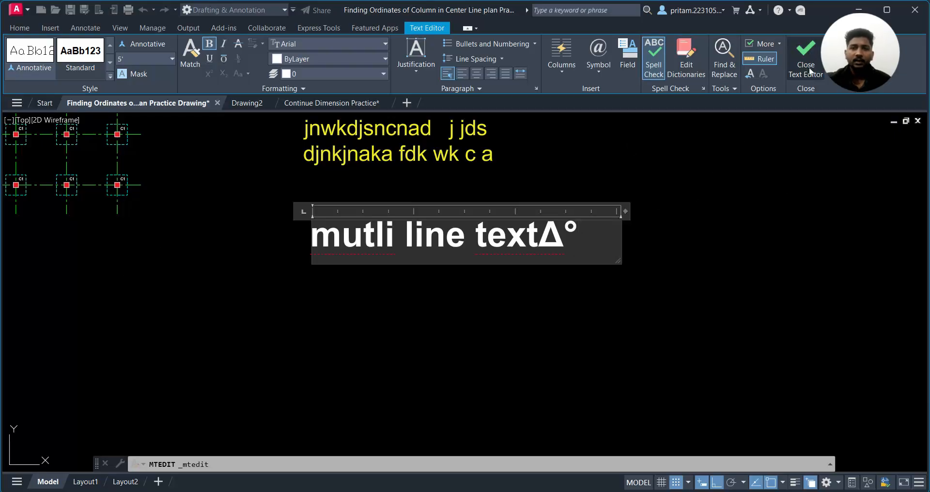
- Examine the finished "mutli line textΔ°" annotation and its placement beside the column plans
{"action": "scroll", "coordinate": [461, 211], "scroll_direction": "down", "scroll_amount": 3}
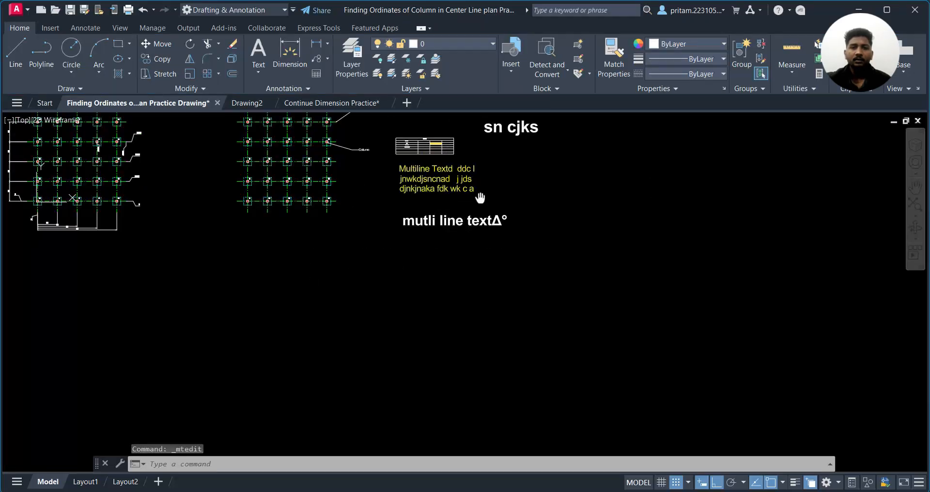
{"action": "middle_click_drag", "start_coordinate": [480, 198], "coordinate": [433, 229]}
{"action": "scroll", "coordinate": [504, 161], "scroll_direction": "up", "scroll_amount": 4}
{"action": "scroll", "coordinate": [463, 164], "scroll_direction": "down", "scroll_amount": 2}
{"action": "scroll", "coordinate": [436, 201], "scroll_direction": "up", "scroll_amount": 2}
{"action": "middle_click_drag", "start_coordinate": [439, 197], "coordinate": [515, 166]}
{"action": "middle_click_drag", "start_coordinate": [498, 249], "coordinate": [529, 182]}
{"action": "left_click", "coordinate": [526, 214]}
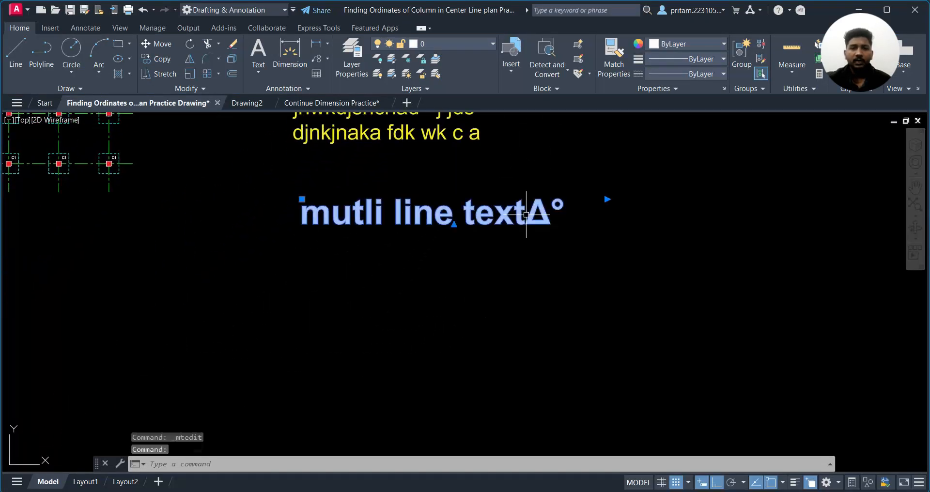
{"action": "key", "text": "Escape"}
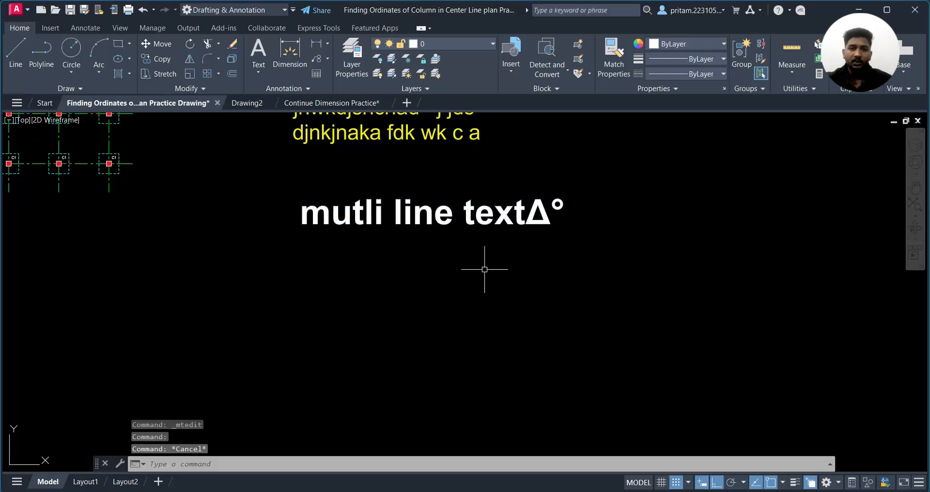
- Copy "mutli line textΔ°" with ortho off to six free spots below, beside and above the original, undoing one extra copy
{"action": "mouse_move", "coordinate": [513, 301]}
{"action": "middle_mouse_down"}
{"action": "mouse_move", "coordinate": [509, 218]}
{"action": "mouse_move", "coordinate": [498, 208]}
{"action": "mouse_move", "coordinate": [467, 253]}
{"action": "middle_mouse_up"}
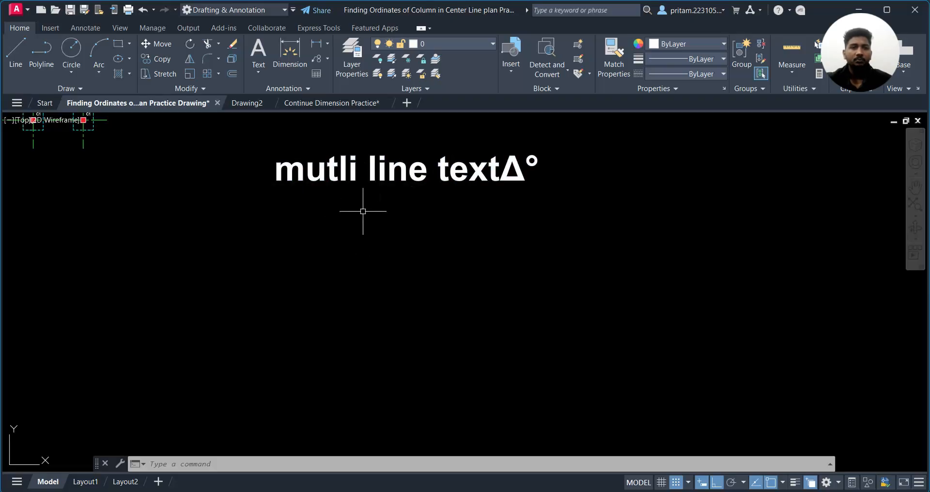
{"action": "left_click", "coordinate": [472, 230]}
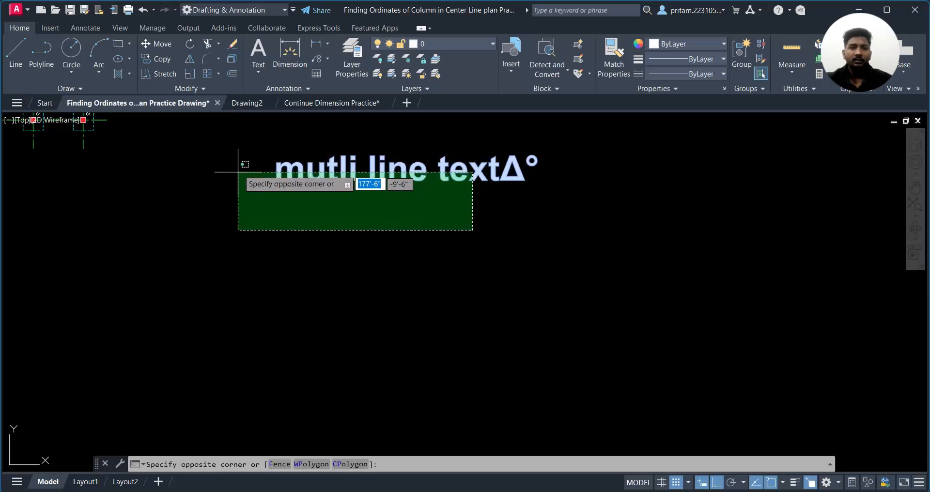
{"action": "left_click", "coordinate": [239, 173]}
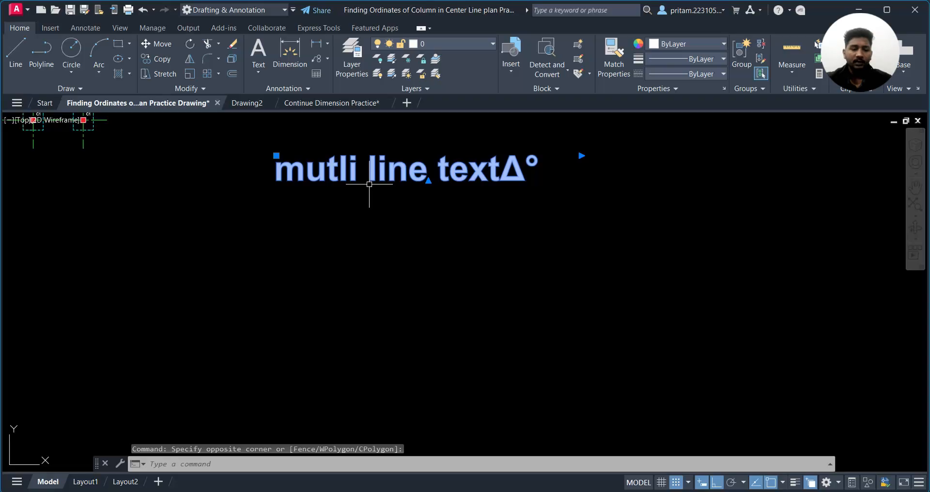
{"action": "type", "text": "co"}
{"action": "key", "text": "Return"}
{"action": "scroll", "coordinate": [373, 184], "scroll_direction": "up", "scroll_amount": 2}
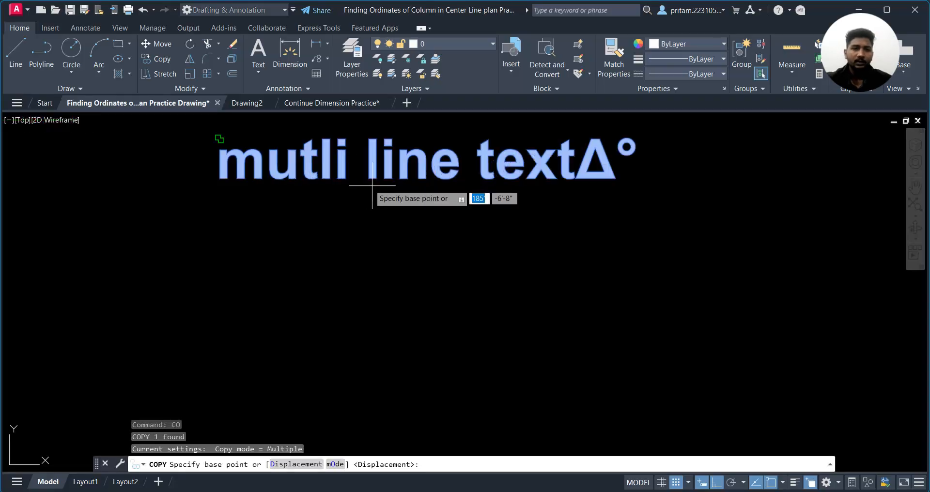
{"action": "left_click", "coordinate": [372, 185]}
{"action": "scroll", "coordinate": [372, 185], "scroll_direction": "down", "scroll_amount": 6}
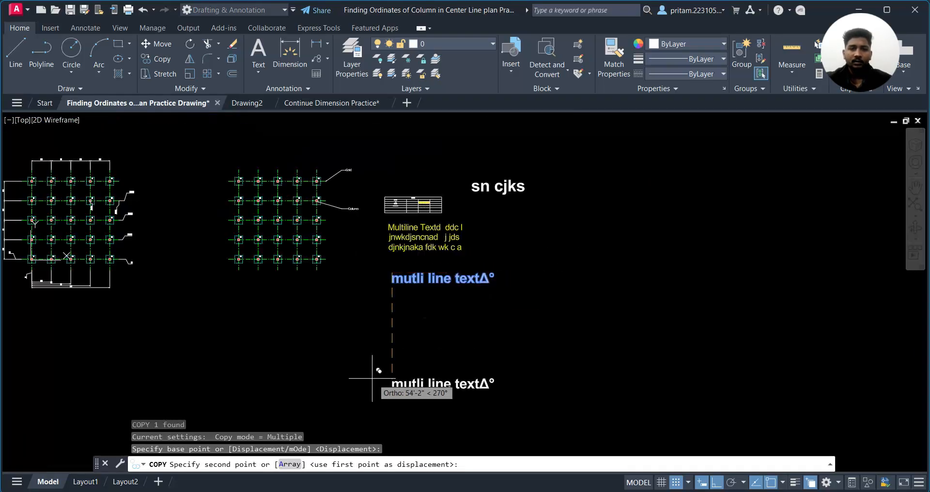
{"action": "key", "text": "F8"}
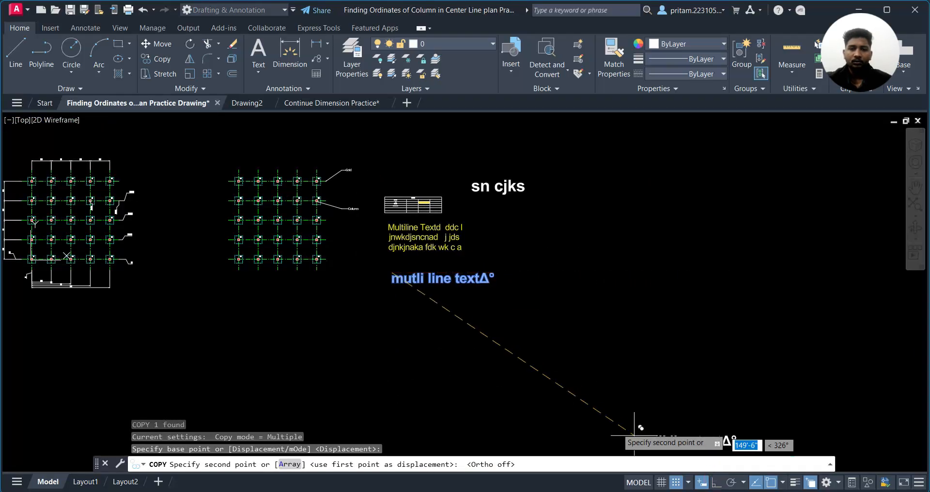
{"action": "left_click", "coordinate": [482, 349]}
{"action": "left_click", "coordinate": [622, 261]}
{"action": "left_click", "coordinate": [602, 203]}
{"action": "left_click", "coordinate": [596, 168]}
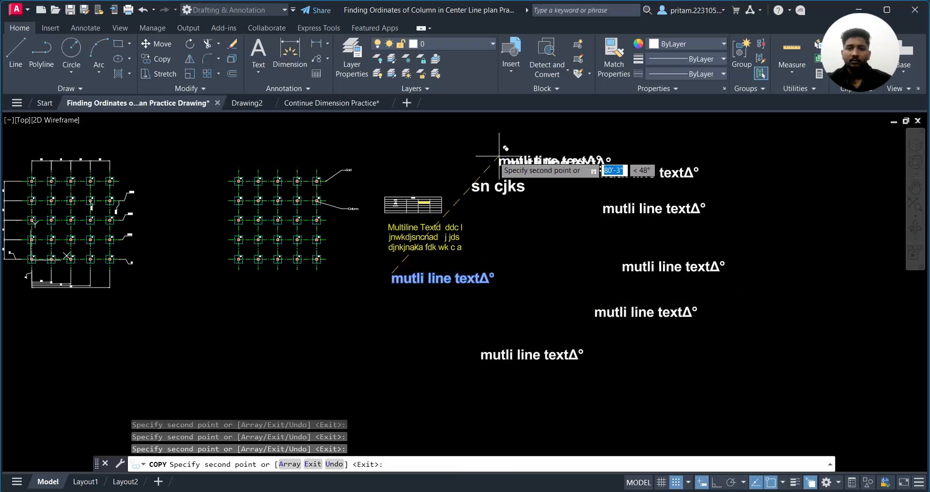
{"action": "left_click", "coordinate": [509, 158]}
{"action": "left_click", "coordinate": [448, 156]}
{"action": "key", "text": "ctrl+z"}
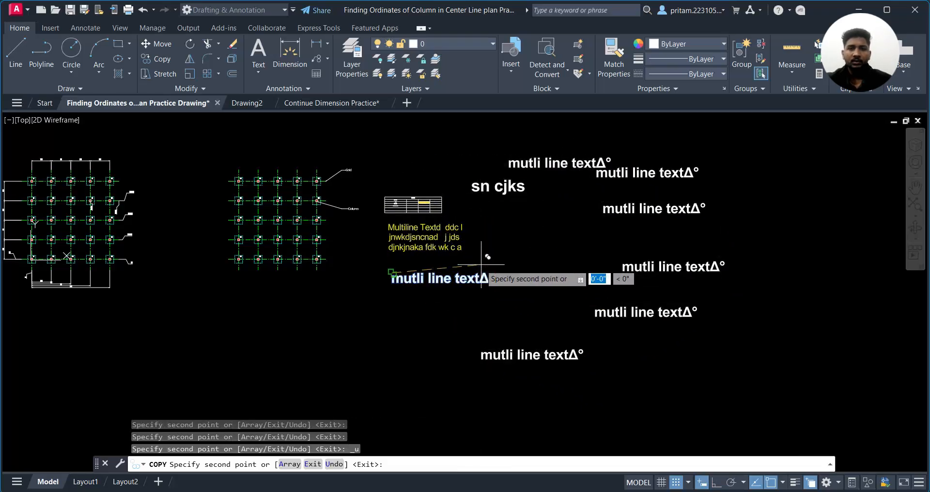
{"action": "key", "text": "Escape"}
- Copy the "sn cjks" text to five scattered spots below the second column grid
{"action": "left_click", "coordinate": [517, 196]}
{"action": "left_click", "coordinate": [490, 194]}
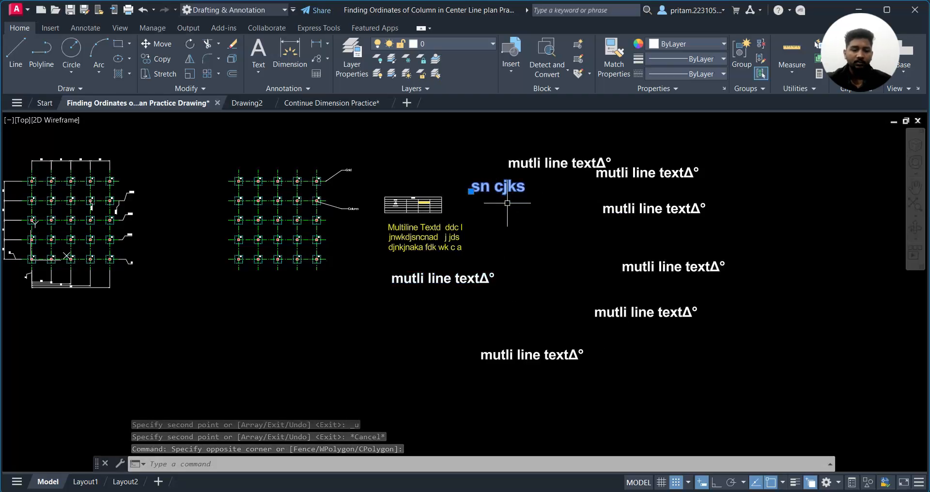
{"action": "type", "text": "co"}
{"action": "key", "text": "Return"}
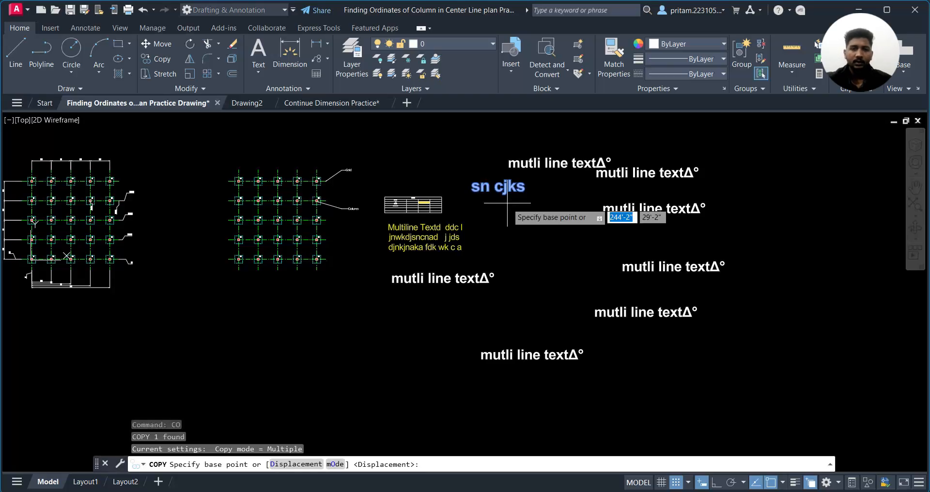
{"action": "left_click", "coordinate": [504, 196]}
{"action": "left_click", "coordinate": [369, 351]}
{"action": "left_click", "coordinate": [301, 366]}
{"action": "left_click", "coordinate": [246, 332]}
{"action": "left_click", "coordinate": [283, 307]}
{"action": "left_click", "coordinate": [327, 326]}
{"action": "key", "text": "Escape"}
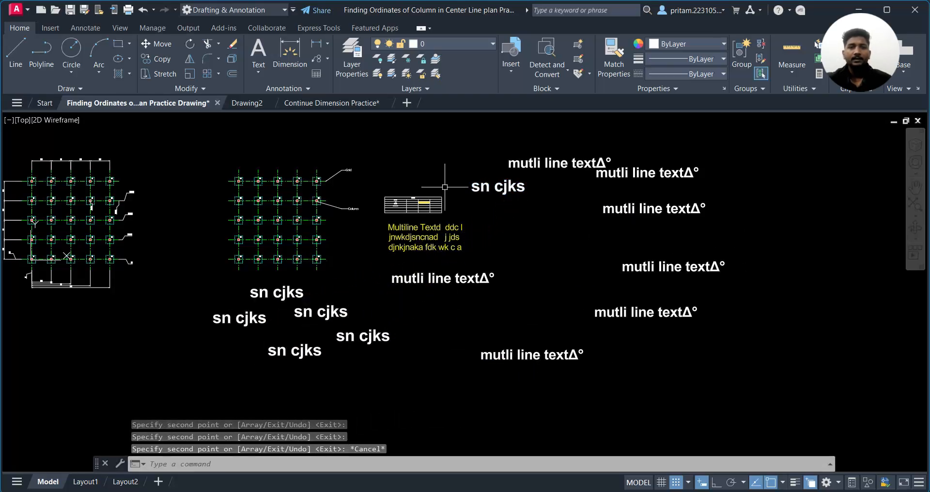
- Browse the text annotation options and current text style choices, and open the text style manager, reposition it and close it
{"action": "left_click", "coordinate": [257, 71]}
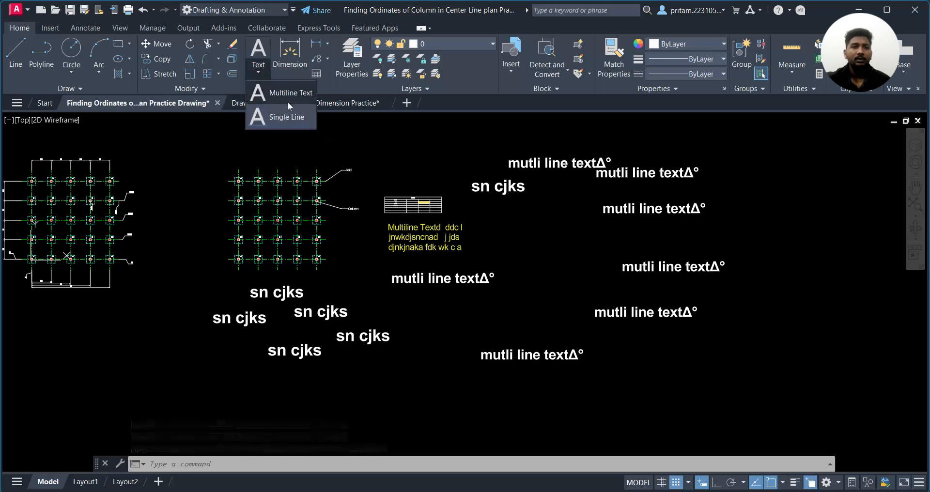
{"action": "left_click", "coordinate": [85, 28]}
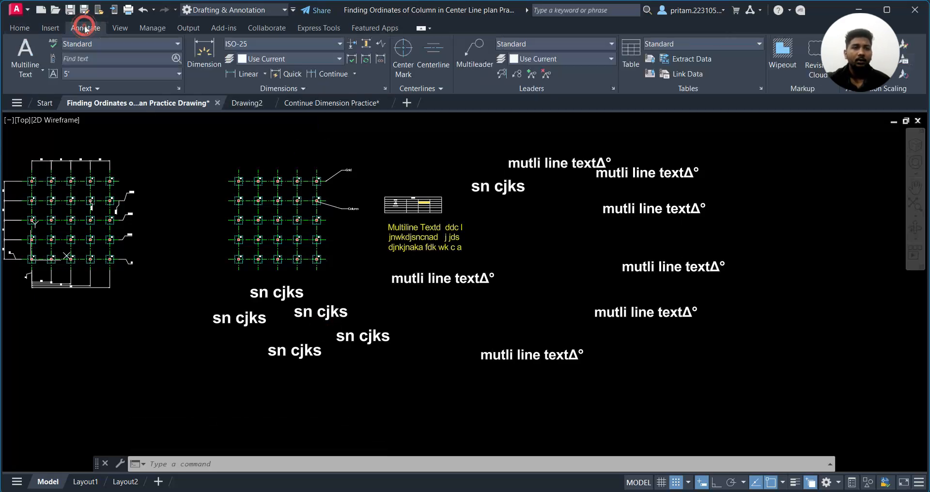
{"action": "left_click", "coordinate": [118, 44]}
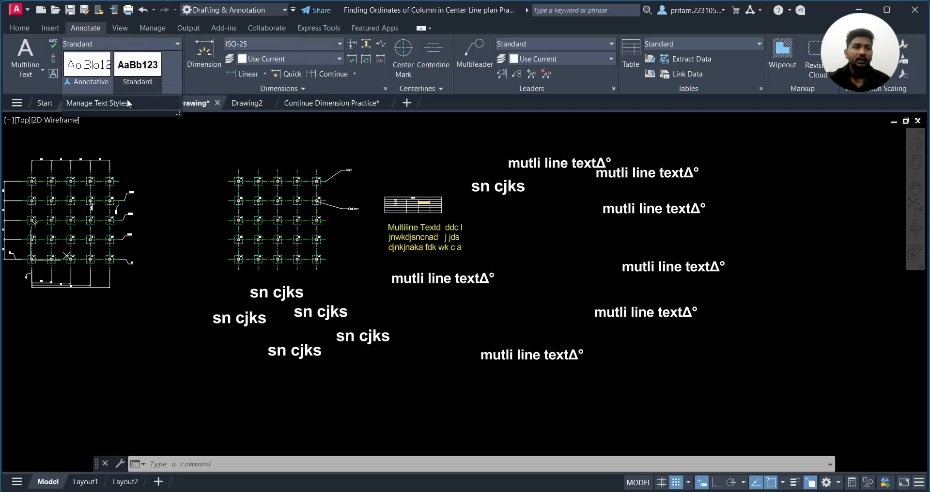
{"action": "left_click", "coordinate": [240, 89]}
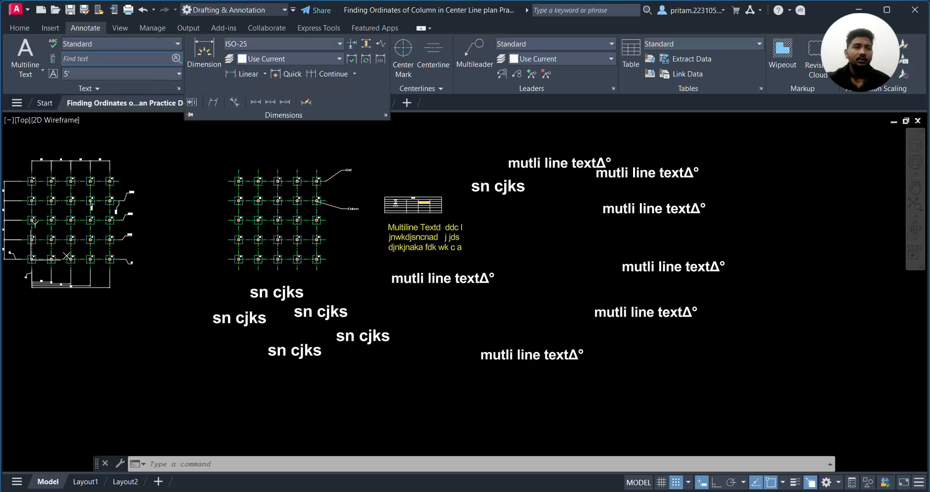
{"action": "left_click", "coordinate": [103, 43]}
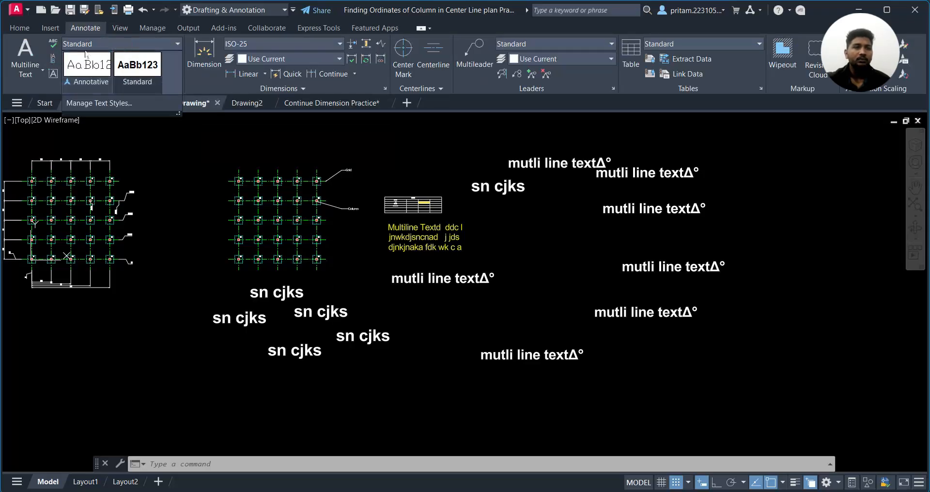
{"action": "left_click", "coordinate": [94, 104]}
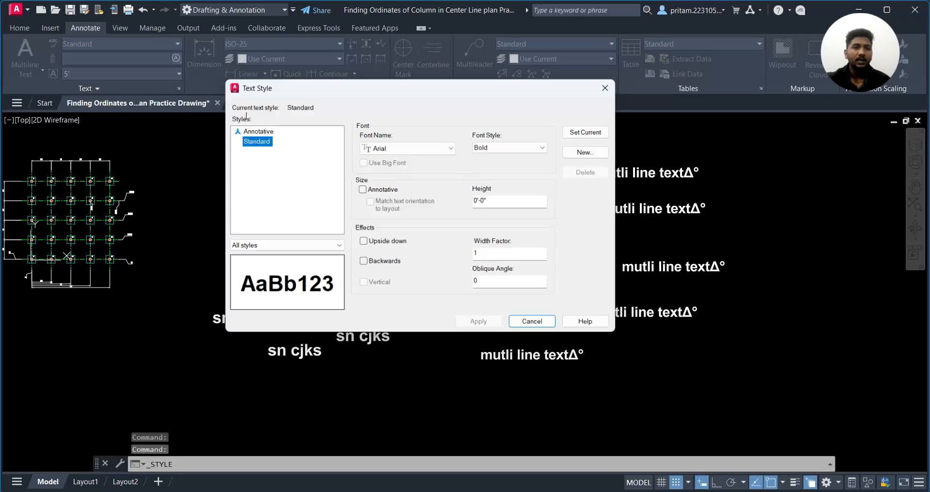
{"action": "left_click_drag", "start_coordinate": [290, 84], "coordinate": [289, 83]}
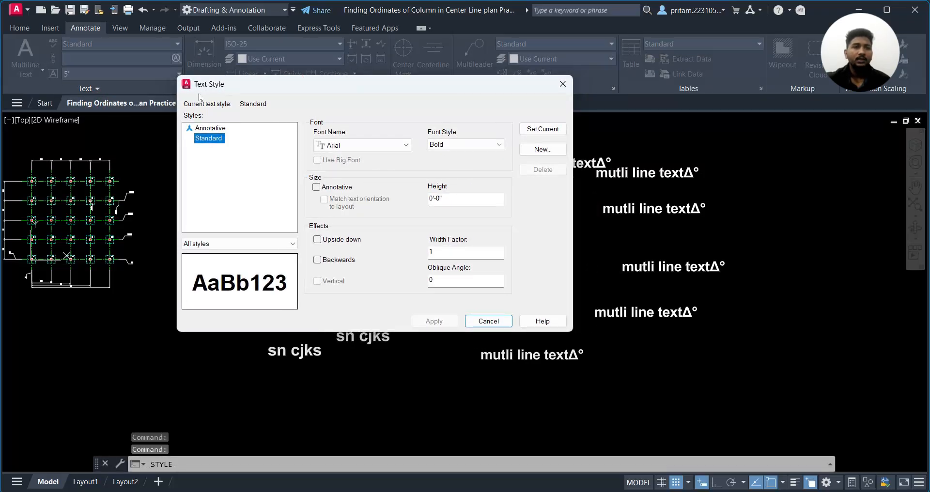
{"action": "left_click", "coordinate": [562, 84]}
{"action": "type", "text": "text"}
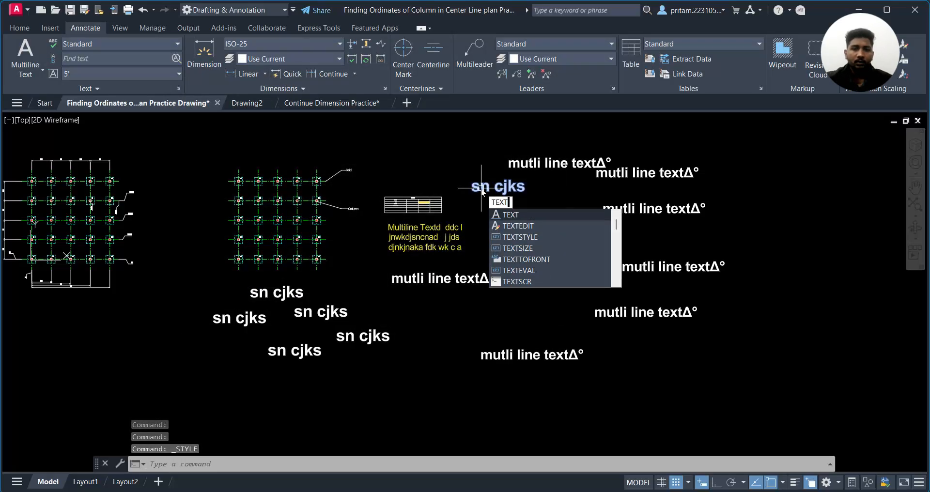
{"action": "left_click", "coordinate": [518, 226]}
{"action": "key", "text": "Escape"}
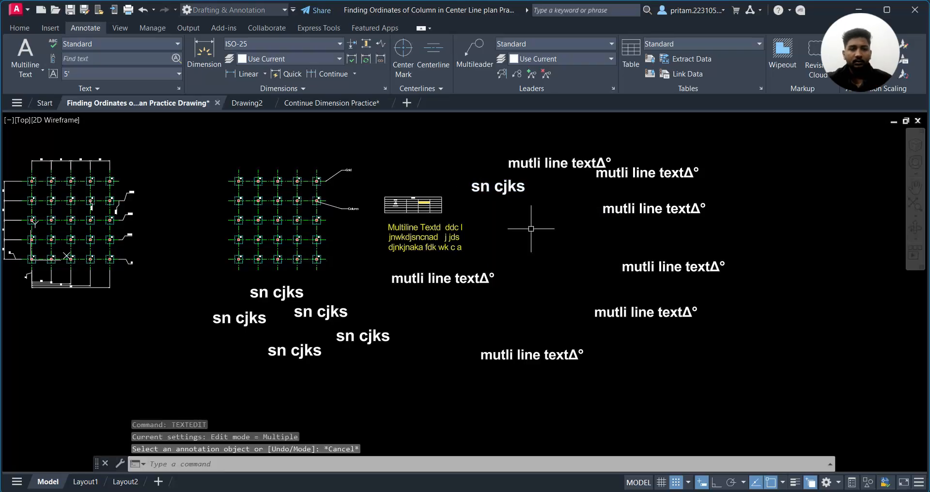
{"action": "type", "text": "TEXT"}
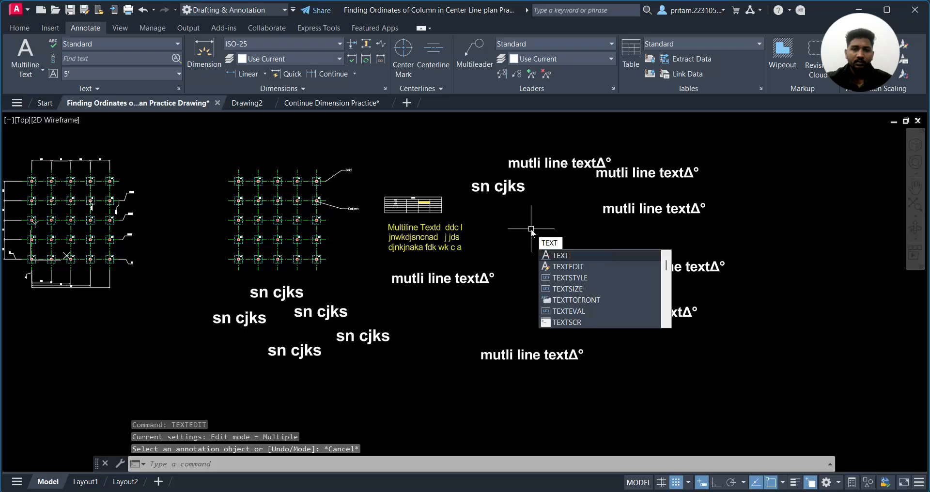
{"action": "type", "text": "MAna"}
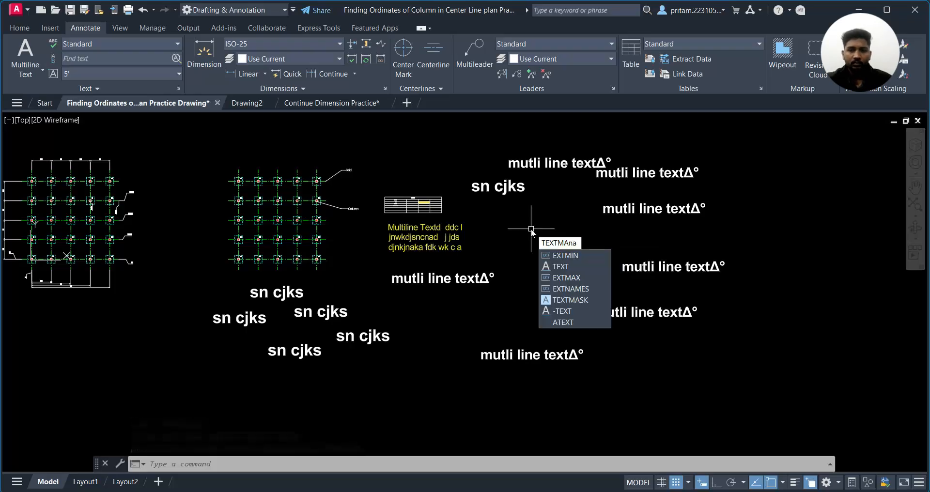
{"action": "key", "text": "Escape"}
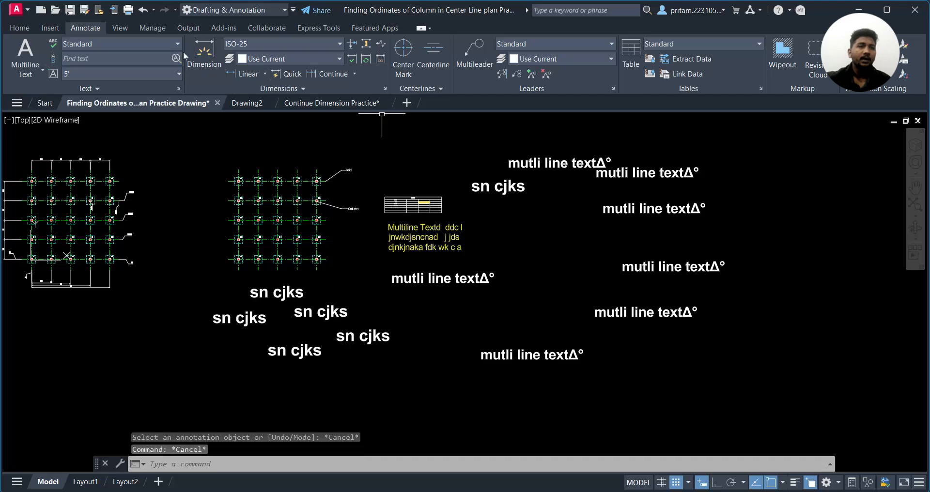
- Open the text style manager both directly and by way of the list of available text styles, closing it each time
{"action": "left_click", "coordinate": [178, 88]}
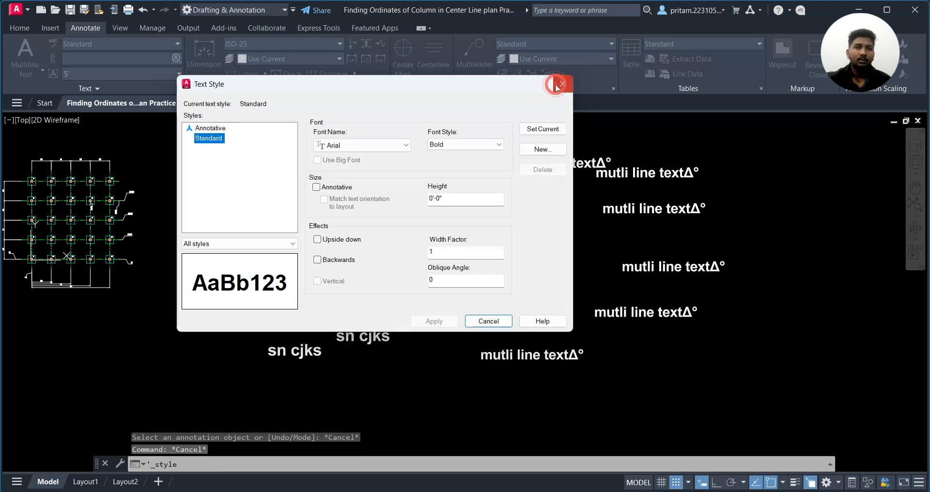
{"action": "left_click", "coordinate": [563, 84]}
{"action": "left_click", "coordinate": [178, 44]}
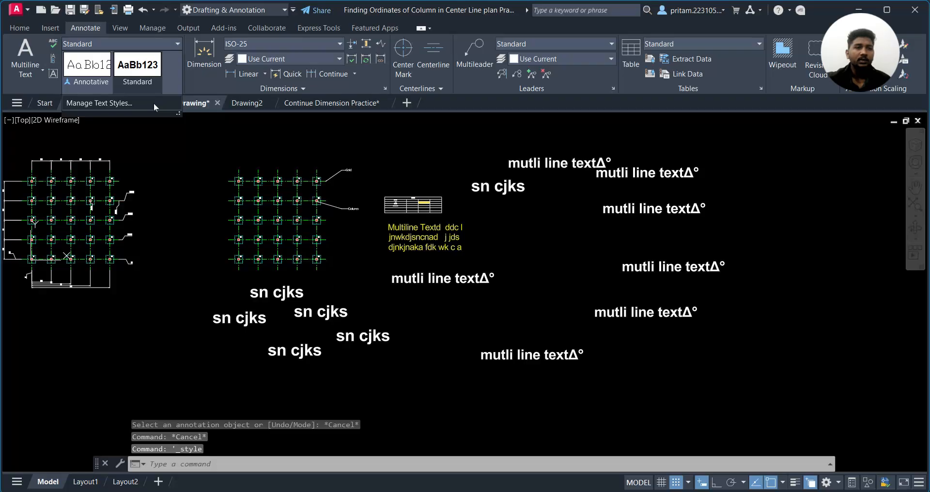
{"action": "left_click", "coordinate": [154, 102]}
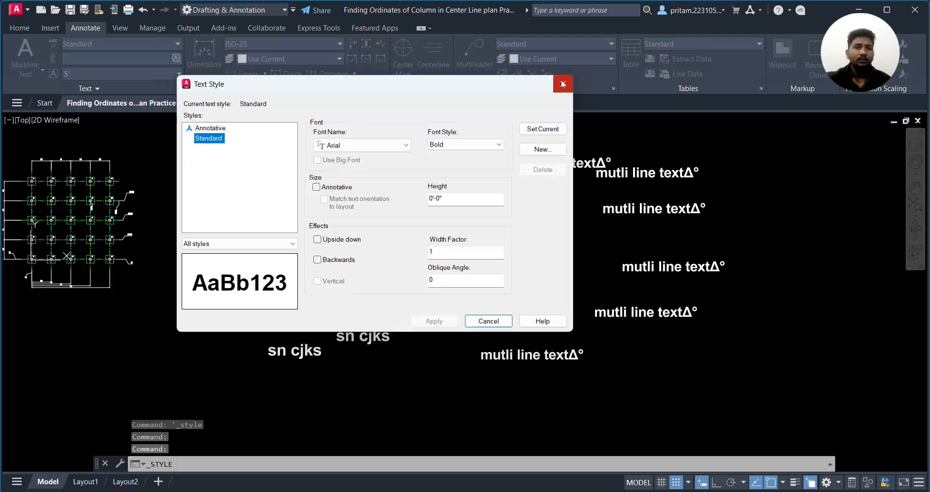
{"action": "left_click", "coordinate": [563, 84]}
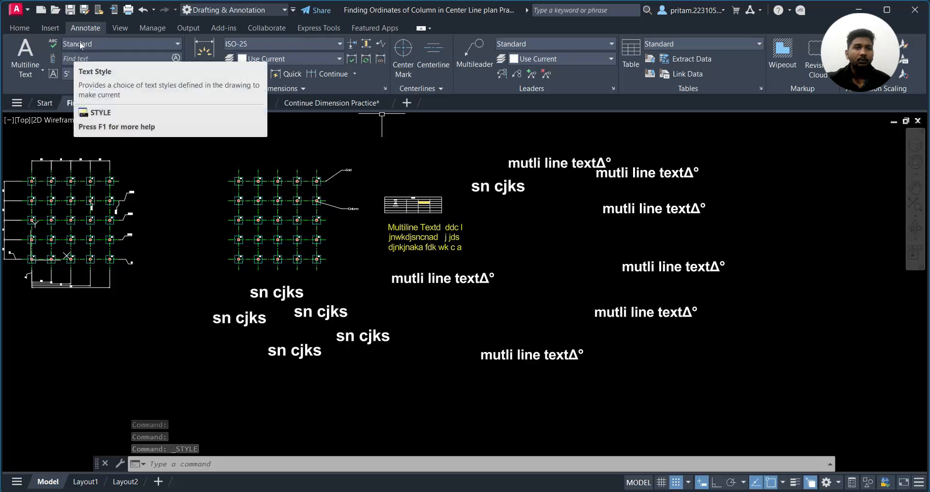
{"action": "left_click", "coordinate": [180, 88]}
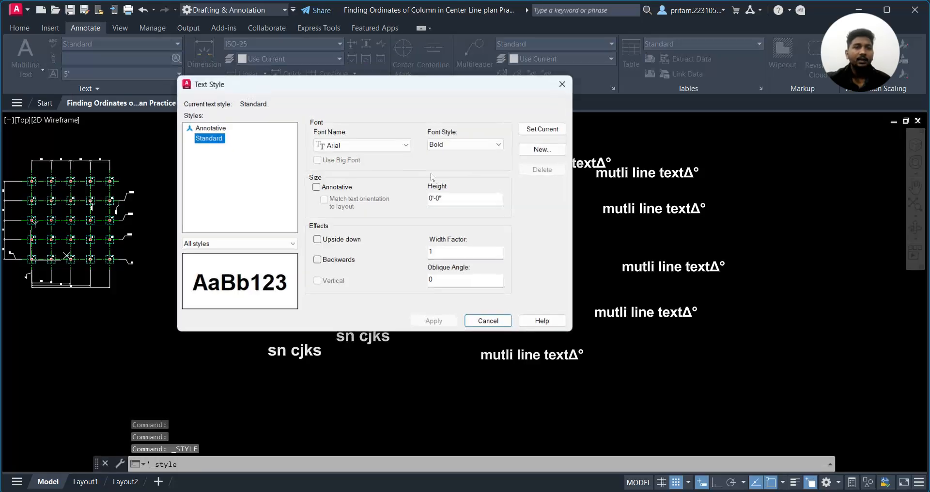
{"action": "left_click", "coordinate": [563, 84]}
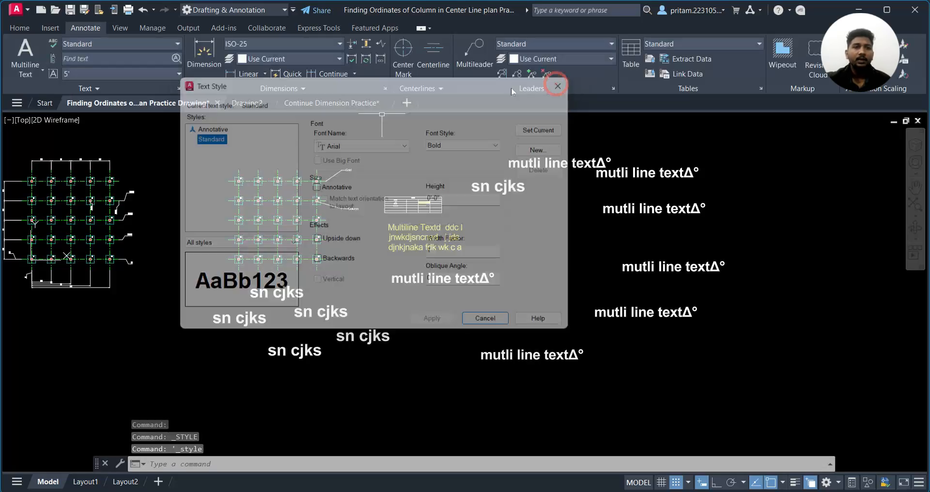
- Reopen the text style manager through Manage Text Styles, shift the dialog slightly upward, and reopen and close it once more
{"action": "left_click", "coordinate": [175, 44]}
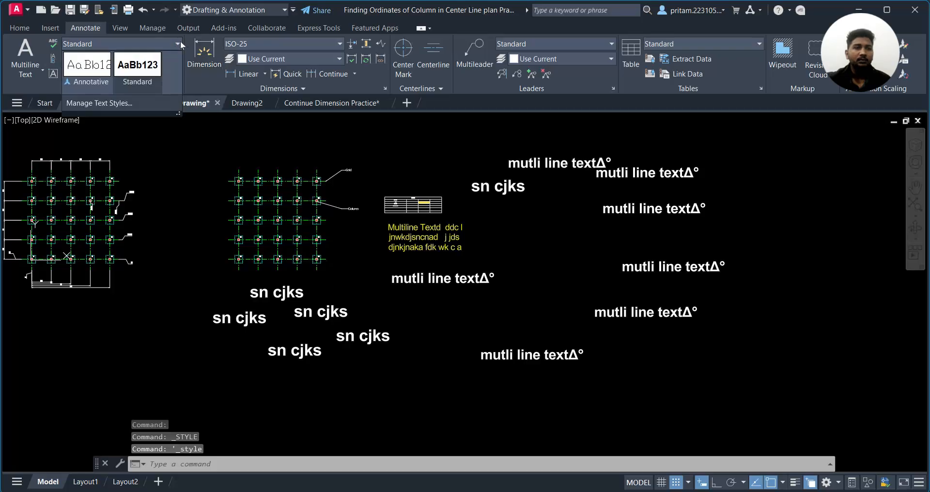
{"action": "left_click", "coordinate": [108, 105]}
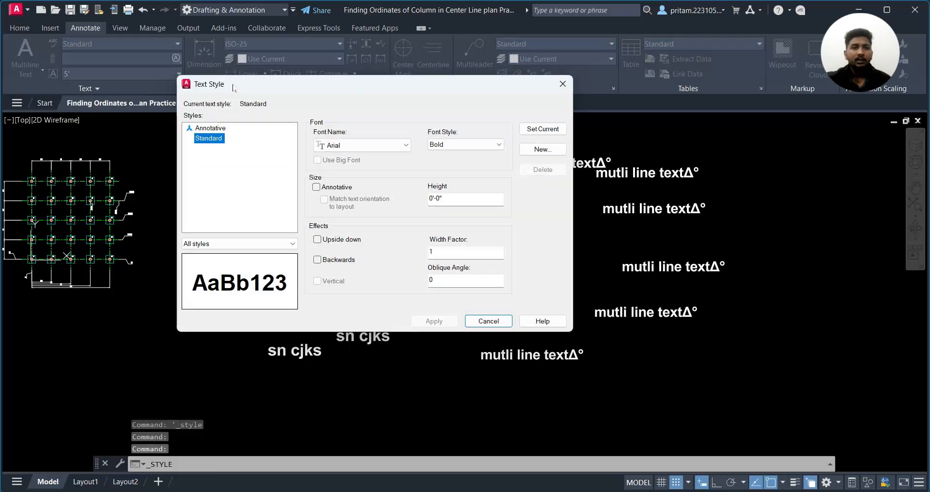
{"action": "left_click_drag", "start_coordinate": [286, 89], "coordinate": [287, 82]}
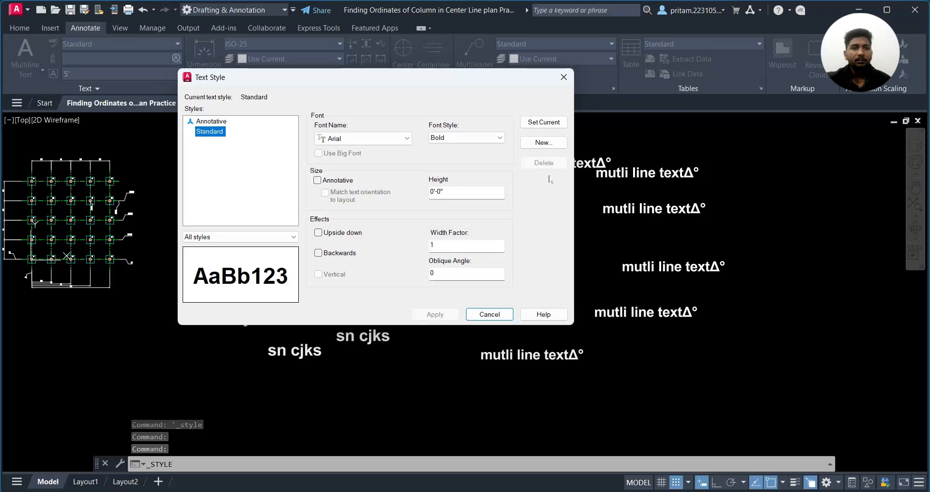
{"action": "left_click", "coordinate": [563, 77]}
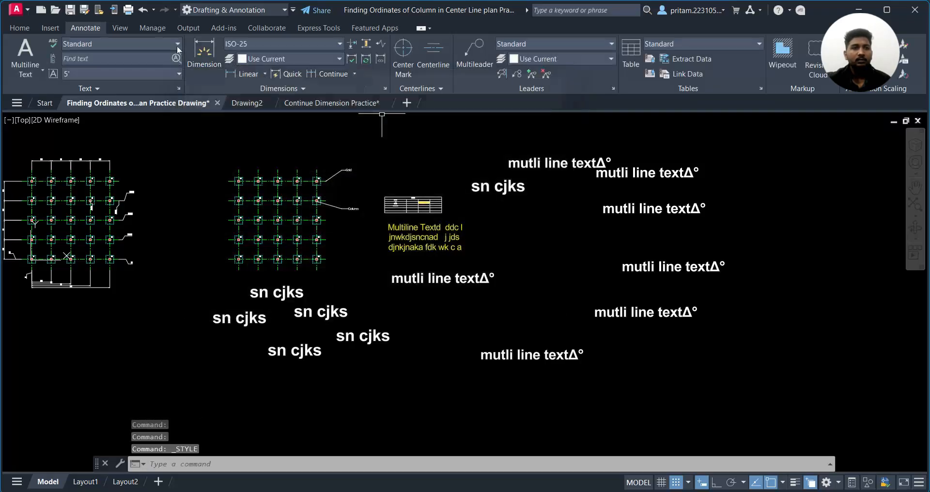
{"action": "left_click", "coordinate": [177, 44]}
{"action": "left_click", "coordinate": [138, 104]}
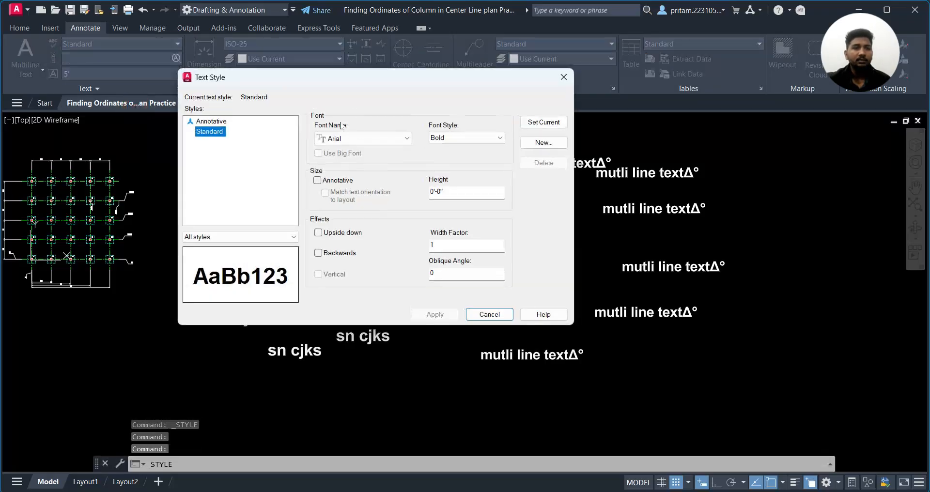
{"action": "left_click", "coordinate": [563, 77]}
- Open the text style settings and compare the Annotative and Standard styles, leaving Standard selected
{"action": "left_click", "coordinate": [176, 89]}
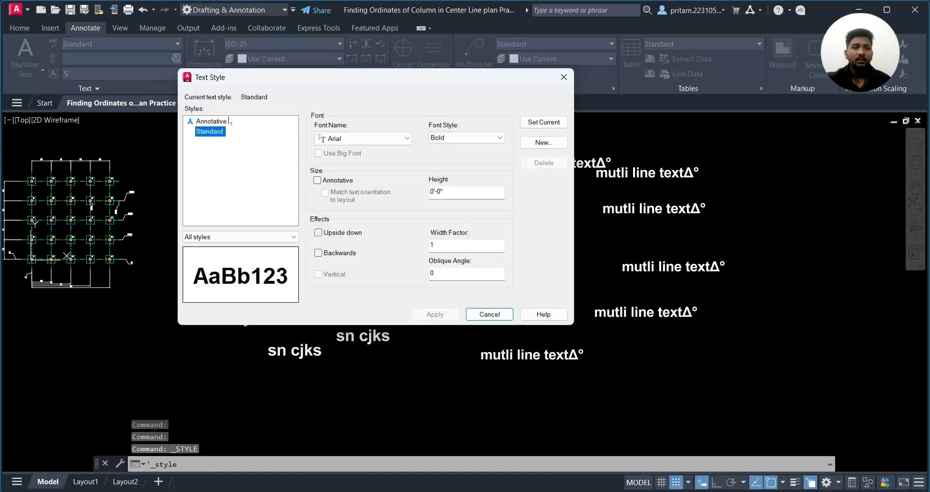
{"action": "left_click", "coordinate": [208, 122]}
{"action": "left_click", "coordinate": [208, 131]}
{"action": "left_click", "coordinate": [208, 121]}
{"action": "left_click", "coordinate": [206, 132]}
{"action": "left_click", "coordinate": [211, 146]}
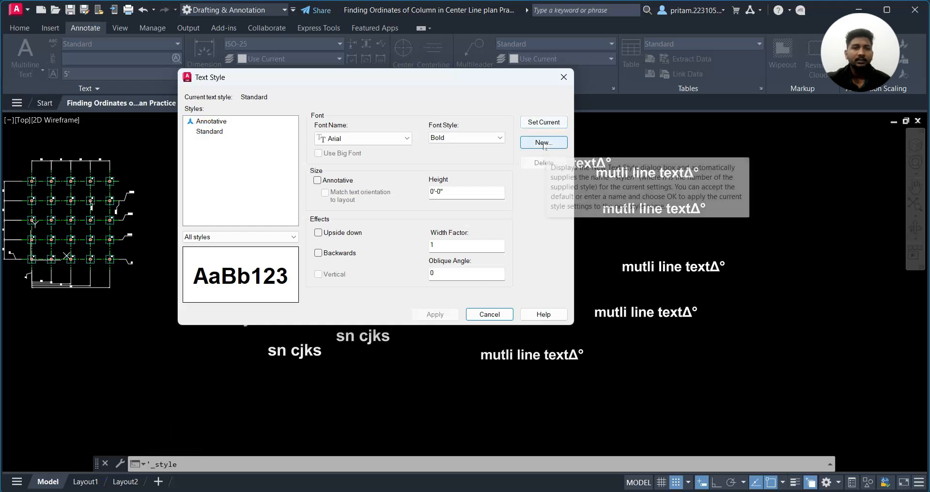
{"action": "left_click", "coordinate": [214, 131]}
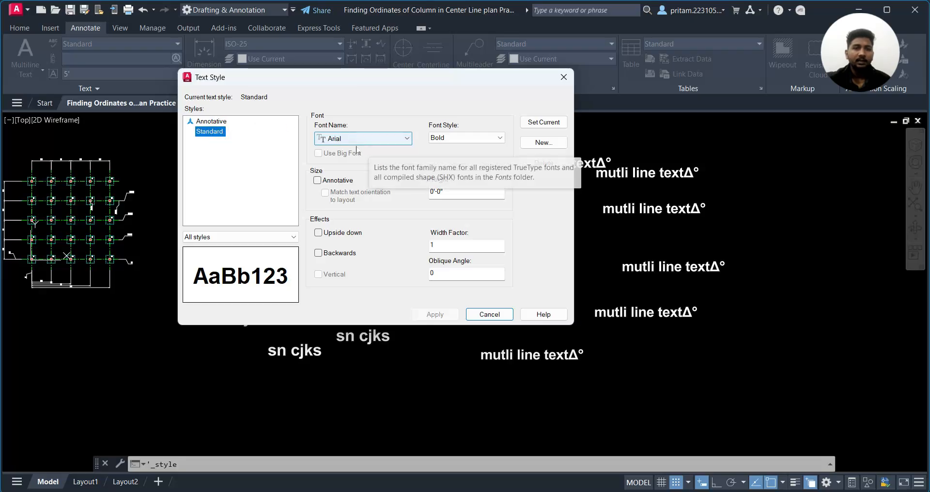
- Check the font name choices for the Standard style and try the Italic font style before restoring Bold
{"action": "left_click", "coordinate": [380, 138]}
{"action": "left_click", "coordinate": [266, 177]}
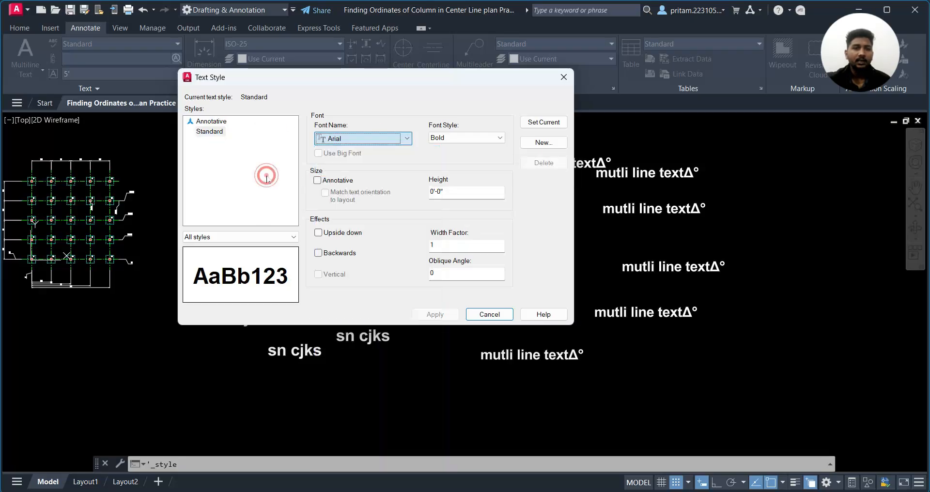
{"action": "left_click", "coordinate": [466, 141]}
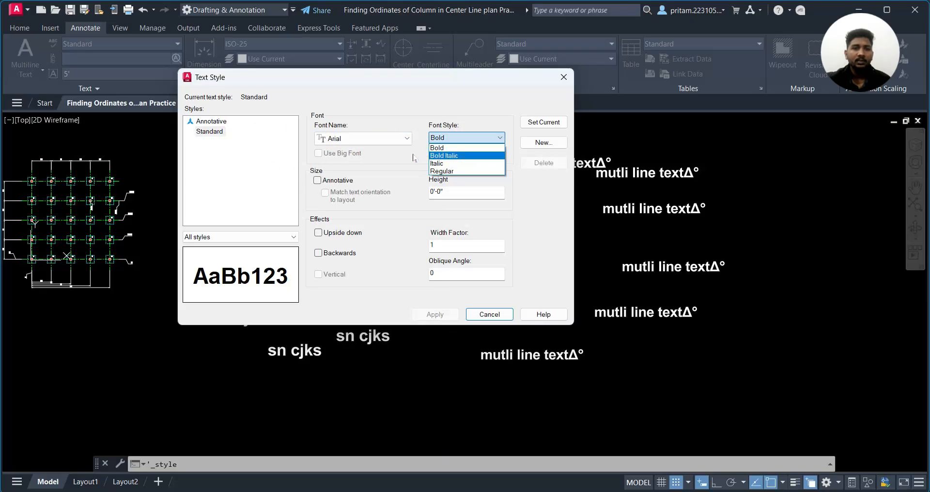
{"action": "left_click", "coordinate": [437, 164]}
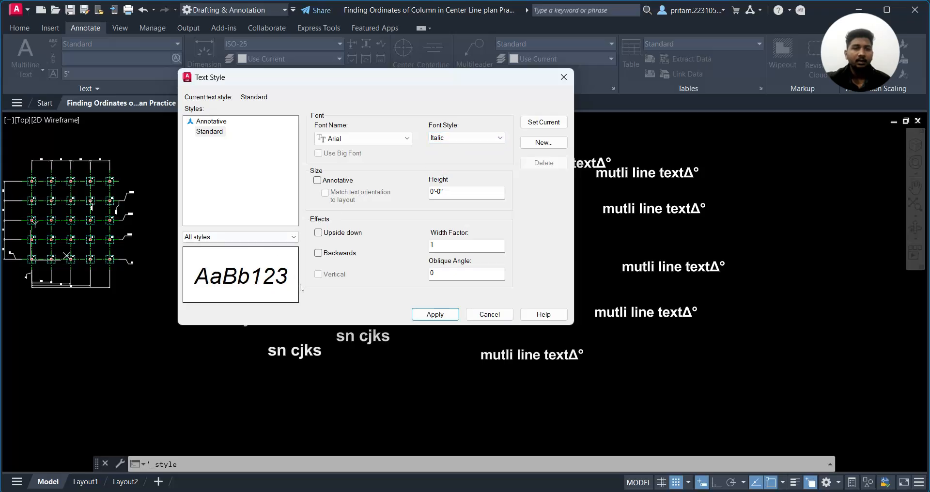
{"action": "left_click", "coordinate": [465, 137]}
{"action": "left_click", "coordinate": [438, 147]}
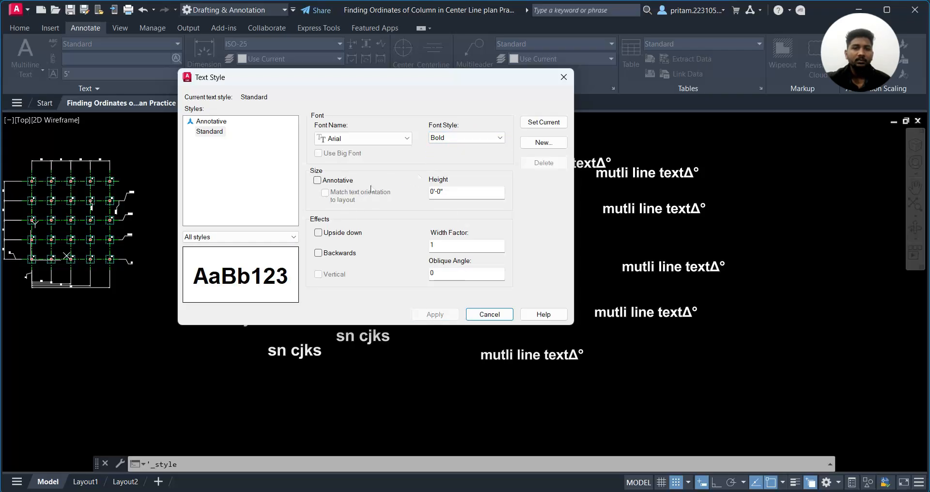
- Set the Standard style's text height to 1' and preview the Upside down and Backwards effects, switching each off again
{"action": "left_click", "coordinate": [455, 192]}
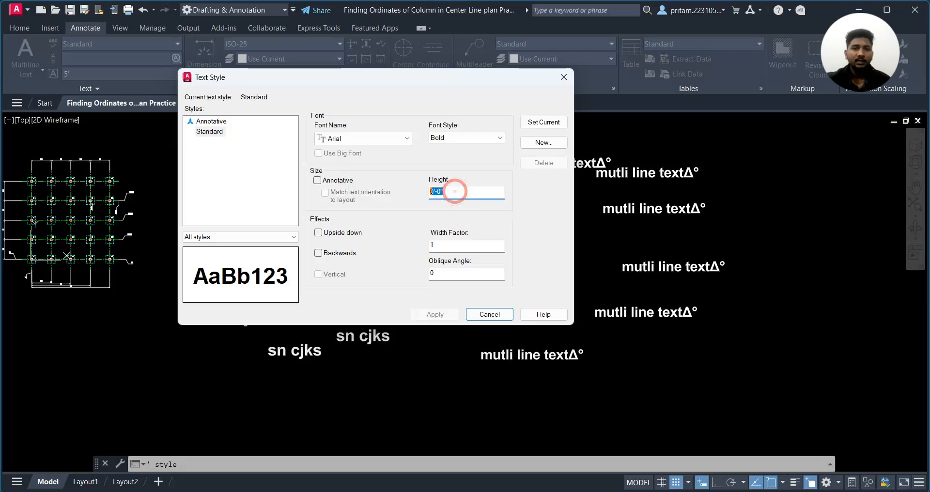
{"action": "type", "text": "1"}
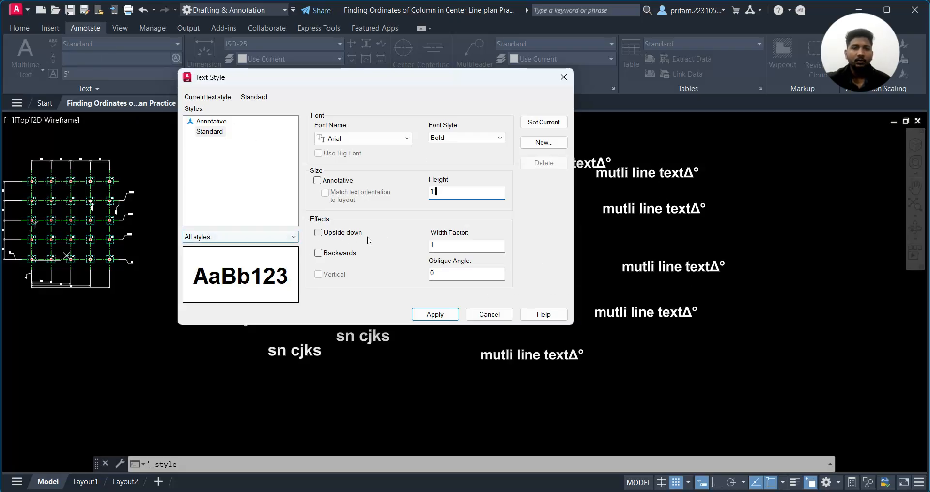
{"action": "left_click", "coordinate": [335, 234]}
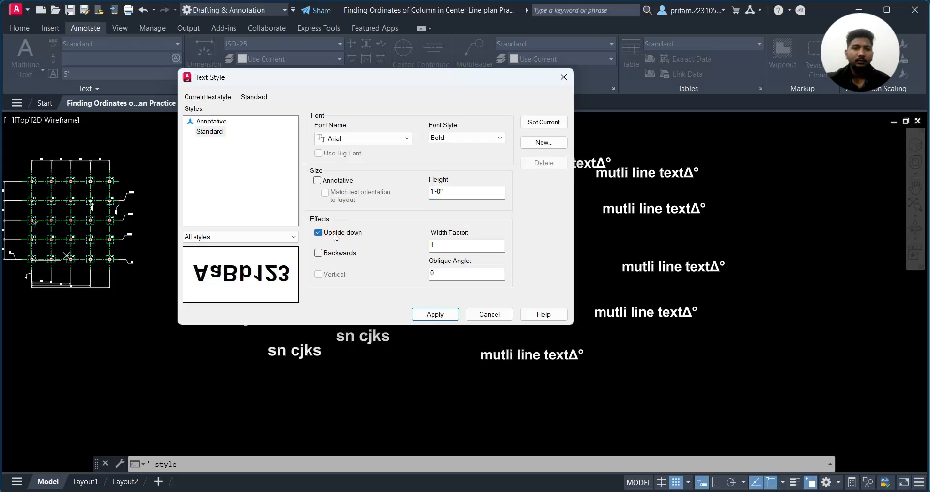
{"action": "left_click", "coordinate": [329, 235]}
{"action": "left_click", "coordinate": [319, 253]}
{"action": "left_click", "coordinate": [330, 253]}
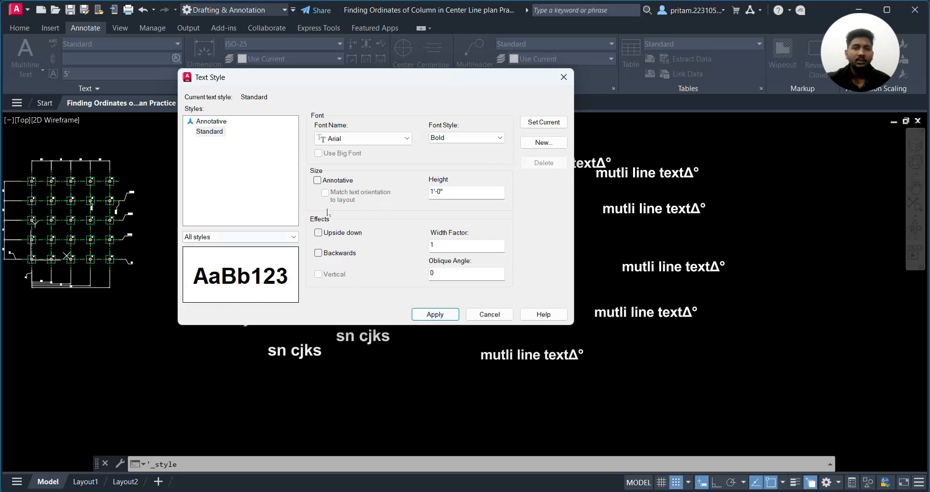
- Try width factors of 2 and 0.1 on the Standard text style, restoring it to 1 and applying the settings
{"action": "double_click", "coordinate": [446, 244]}
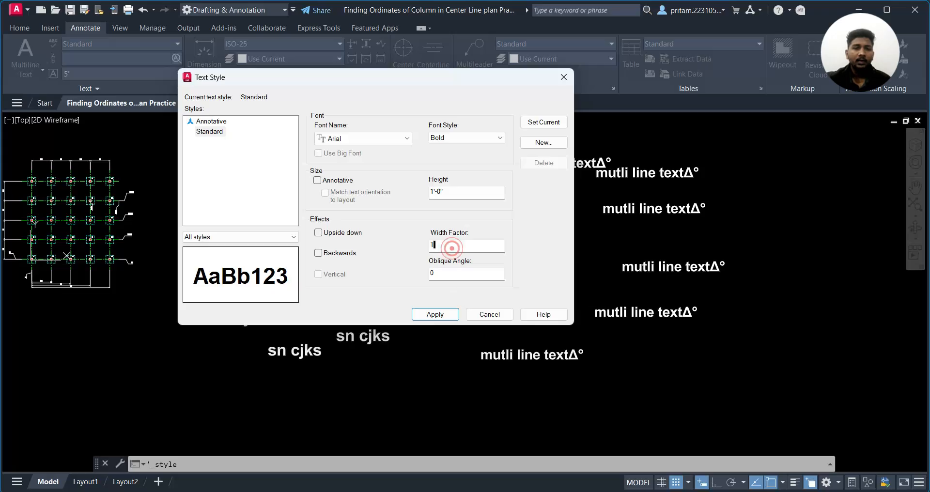
{"action": "type", "text": "2"}
{"action": "key", "text": "Return"}
{"action": "key", "text": "Tab"}
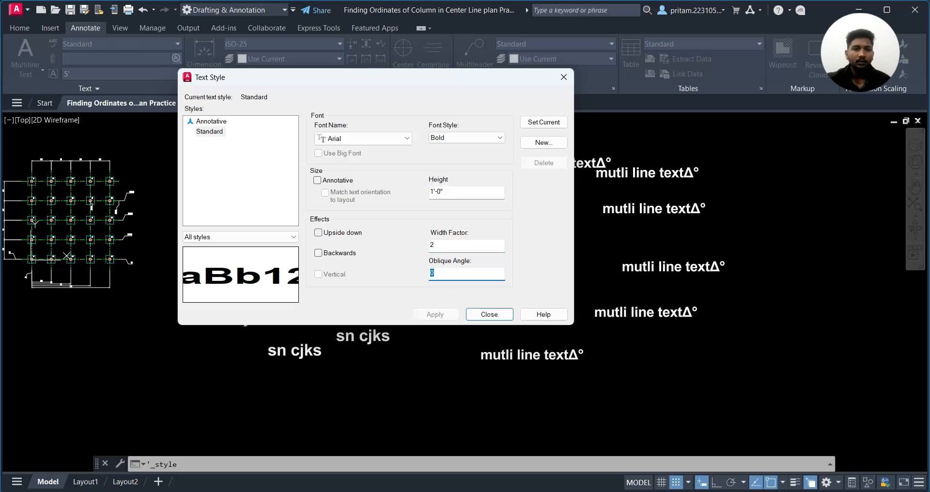
{"action": "double_click", "coordinate": [441, 243]}
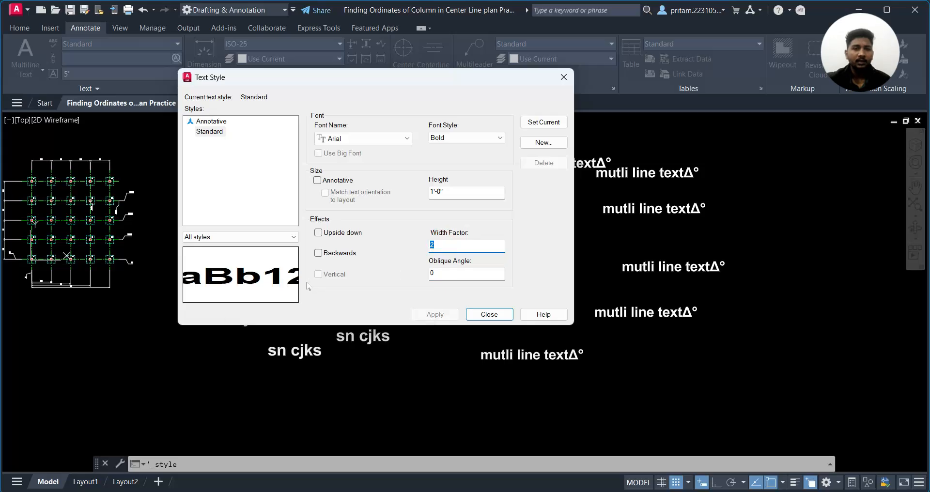
{"action": "type", "text": "1"}
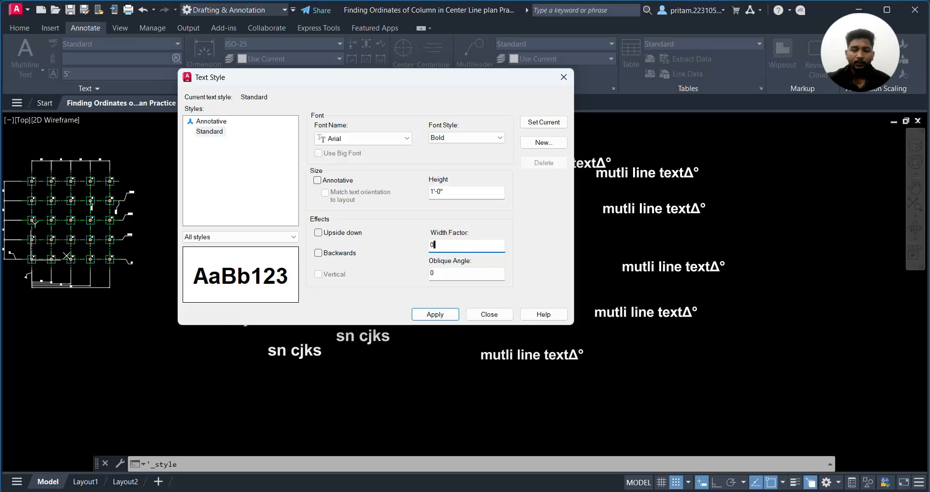
{"action": "type", "text": ".1"}
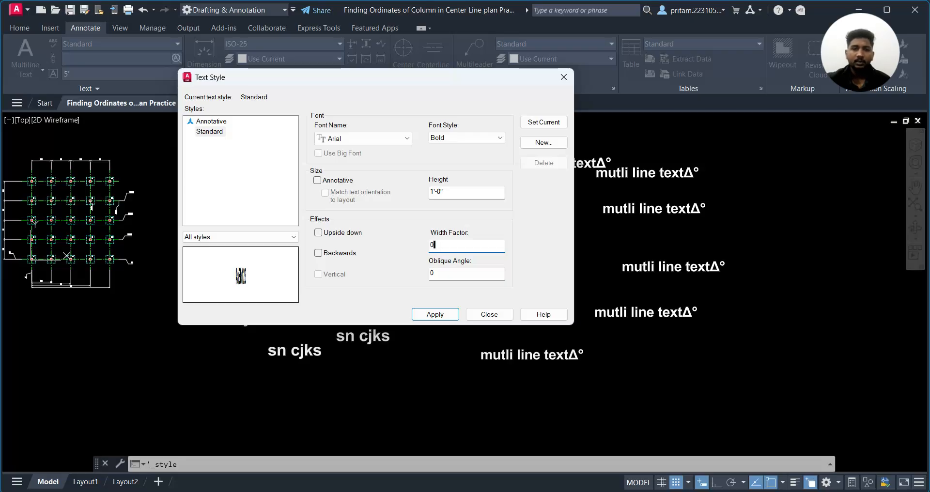
{"action": "type", "text": "1"}
{"action": "key", "text": "Return"}
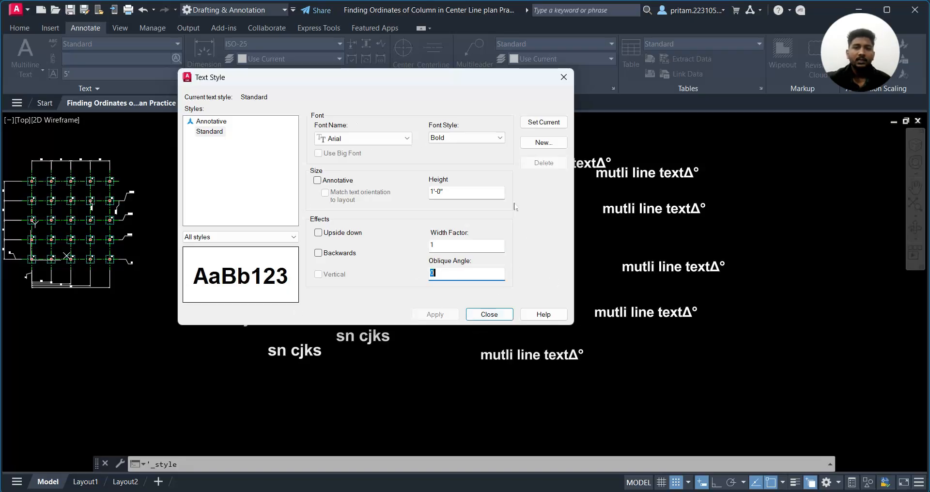
- Make Standard the current text style, close the text style settings and return to the general drawing tools
{"action": "left_click", "coordinate": [543, 122]}
{"action": "left_click", "coordinate": [478, 314]}
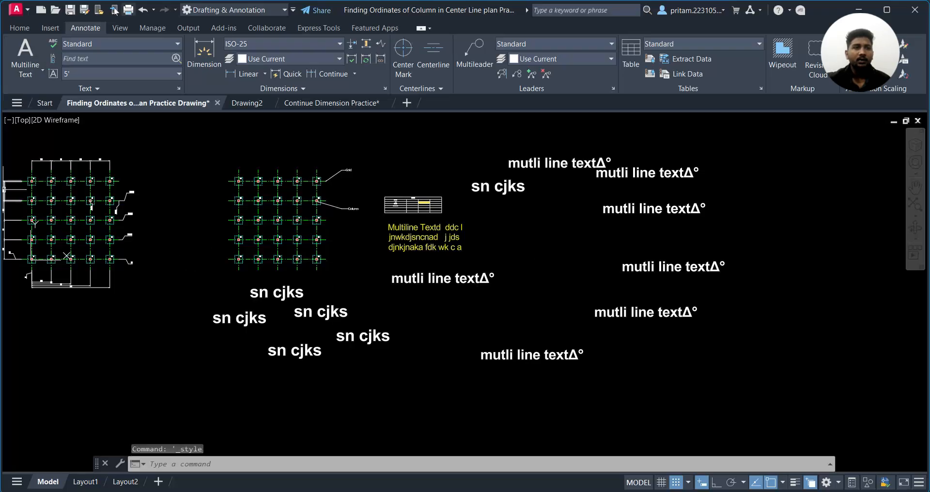
{"action": "left_click", "coordinate": [19, 28]}
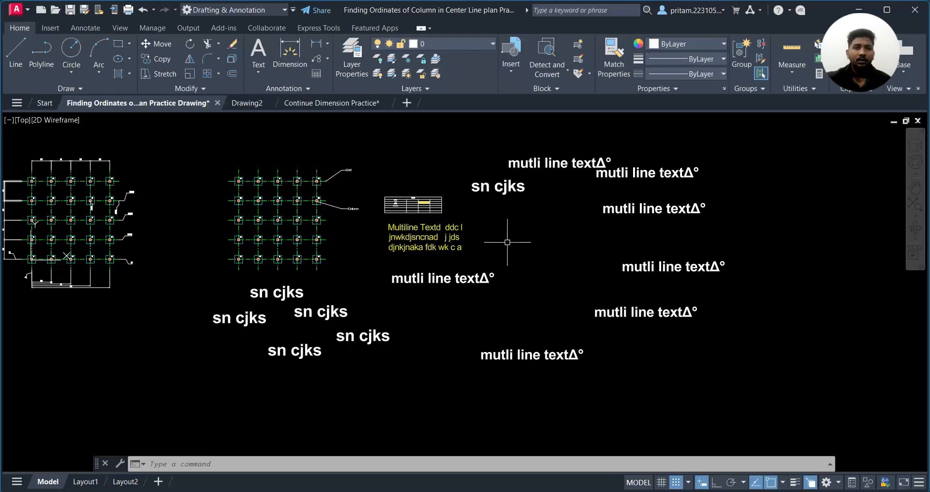
{"action": "scroll", "coordinate": [600, 203], "scroll_direction": "down", "scroll_amount": 2}
{"action": "mouse_move", "coordinate": [454, 193]}
{"action": "middle_mouse_down"}
{"action": "mouse_move", "coordinate": [426, 202]}
{"action": "mouse_move", "coordinate": [409, 225]}
{"action": "middle_mouse_up"}
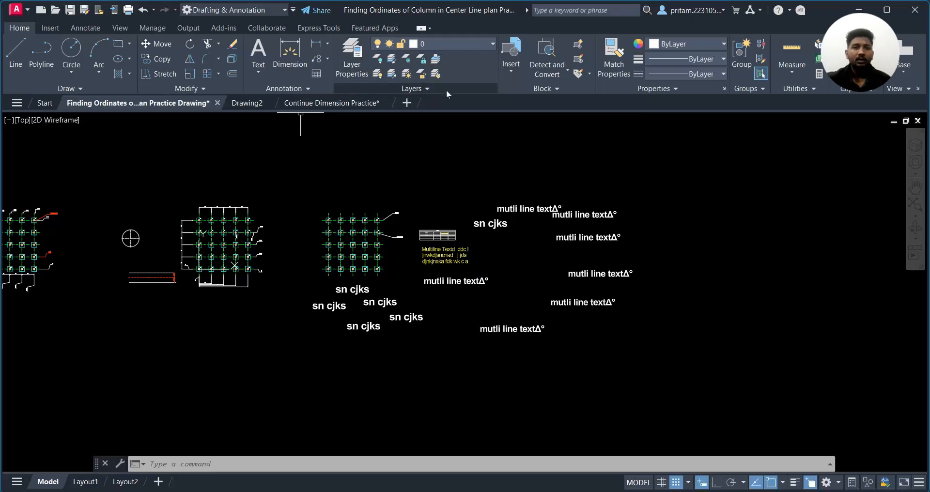
{"action": "left_click", "coordinate": [463, 148]}
{"action": "left_click", "coordinate": [343, 170]}
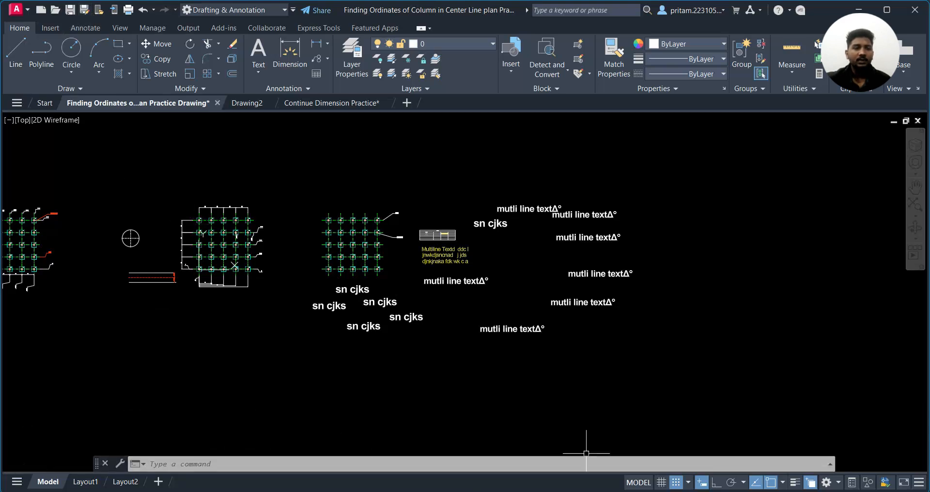
- Delete the five "mutli line text" copies scattered on the far side of the table, using a crossing selection
{"action": "mouse_move", "coordinate": [166, 339]}
{"action": "middle_mouse_down"}
{"action": "mouse_move", "coordinate": [179, 359]}
{"action": "mouse_move", "coordinate": [295, 372]}
{"action": "mouse_move", "coordinate": [135, 374]}
{"action": "middle_mouse_up"}
{"action": "scroll", "coordinate": [322, 373], "scroll_direction": "up", "scroll_amount": 2}
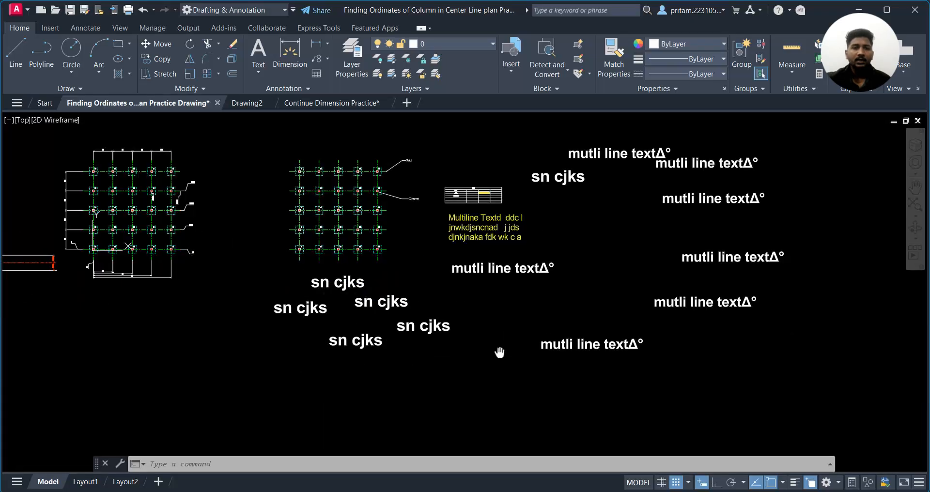
{"action": "middle_click_drag", "start_coordinate": [499, 353], "coordinate": [348, 381]}
{"action": "left_click", "coordinate": [698, 136]}
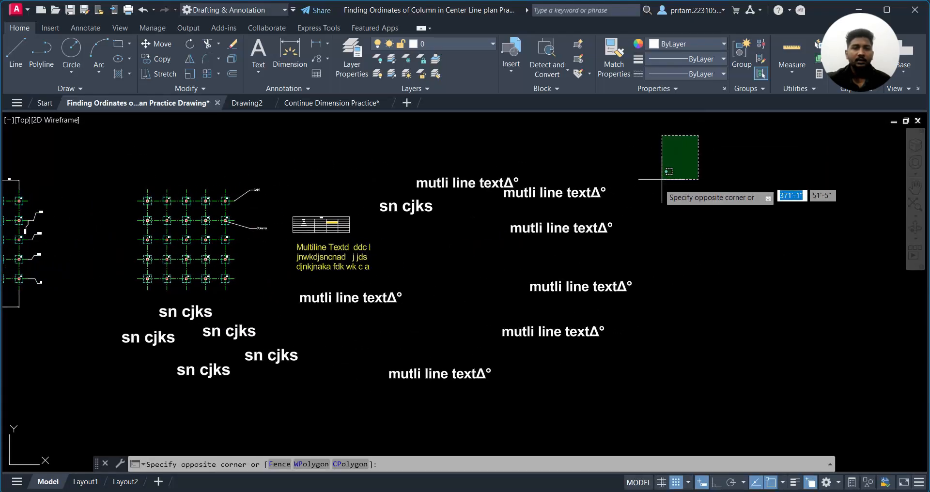
{"action": "left_click", "coordinate": [515, 384]}
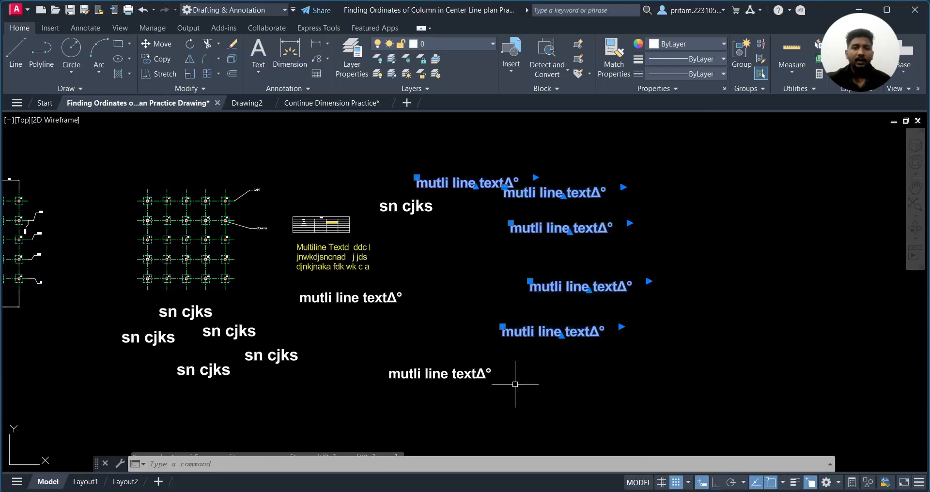
{"action": "key", "text": "Delete"}
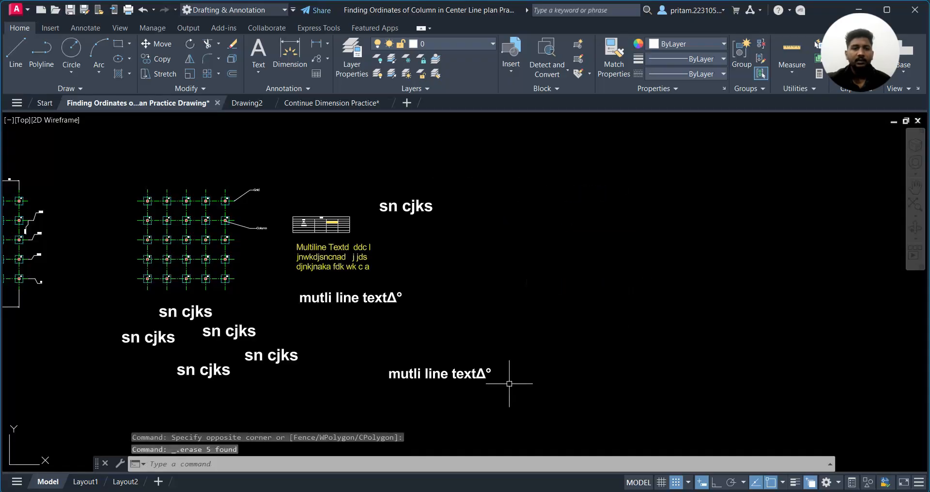
- Delete the single "sn cjks" text near the table and the group of "sn cjks" copies below the column plan
{"action": "left_click", "coordinate": [420, 206]}
{"action": "key", "text": "Delete"}
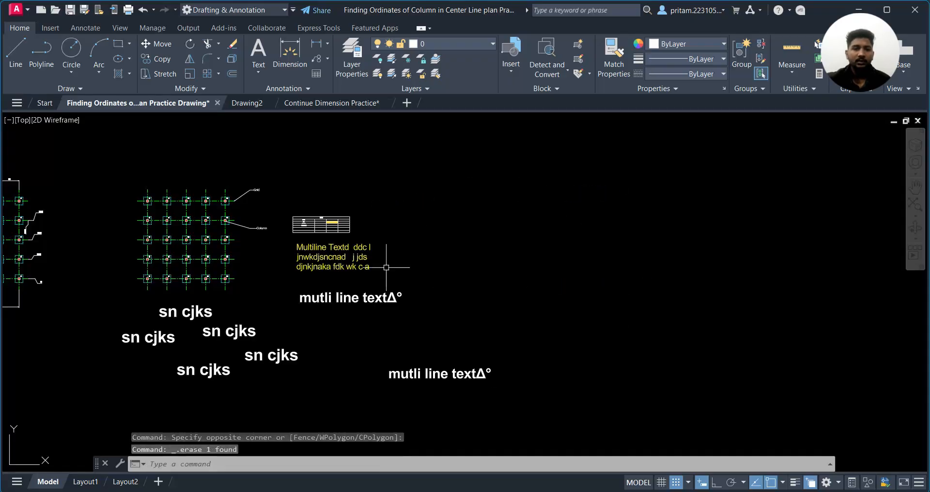
{"action": "left_click", "coordinate": [281, 296]}
{"action": "left_click", "coordinate": [68, 395]}
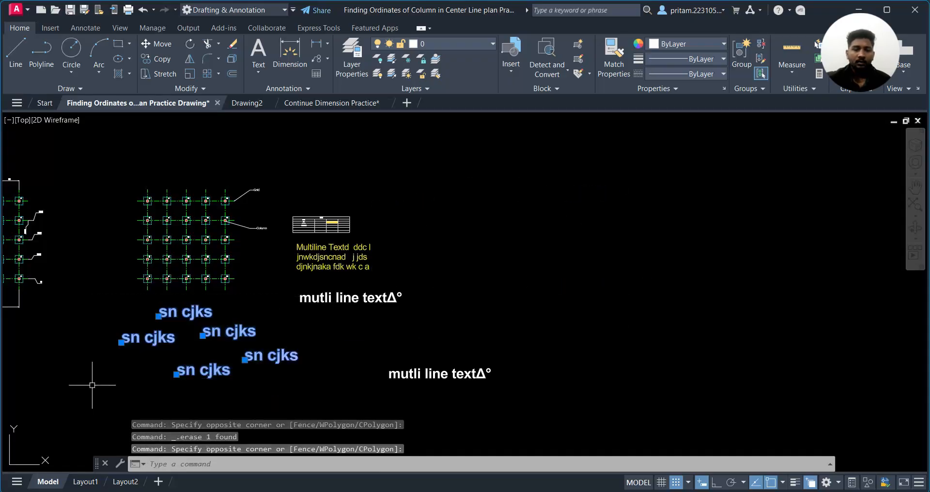
{"action": "key", "text": "Delete"}
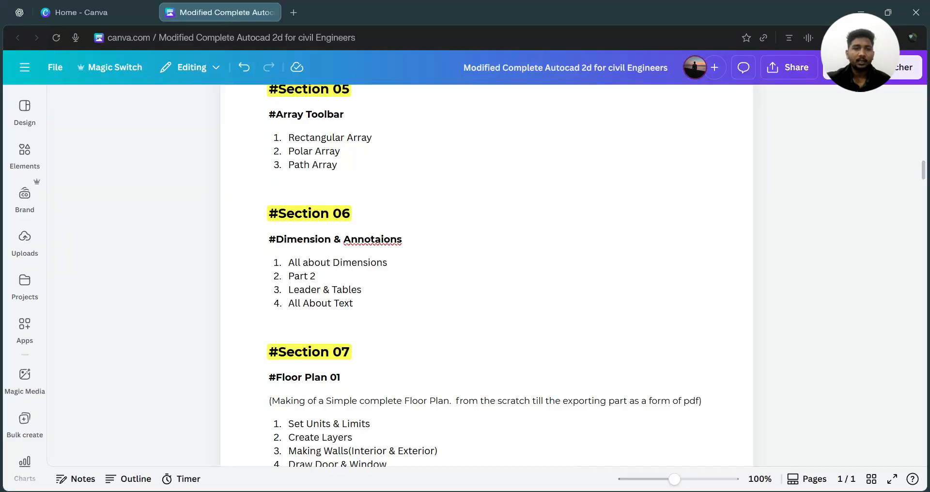
- Switch to the Canva course outline and review the Section 06 and Section 07 Floor Plan 01 topics
{"action": "scroll", "coordinate": [487, 275], "scroll_direction": "down", "scroll_amount": 2}
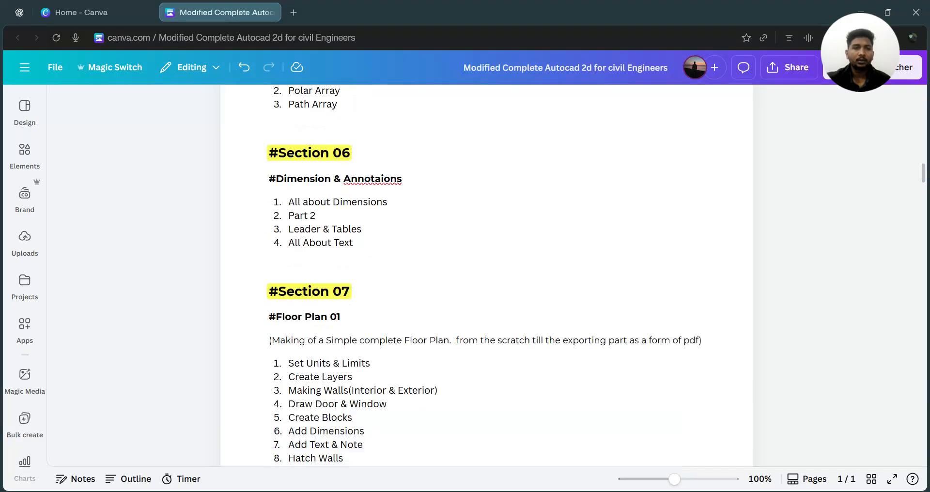
{"action": "scroll", "coordinate": [487, 275], "scroll_direction": "down", "scroll_amount": 2}
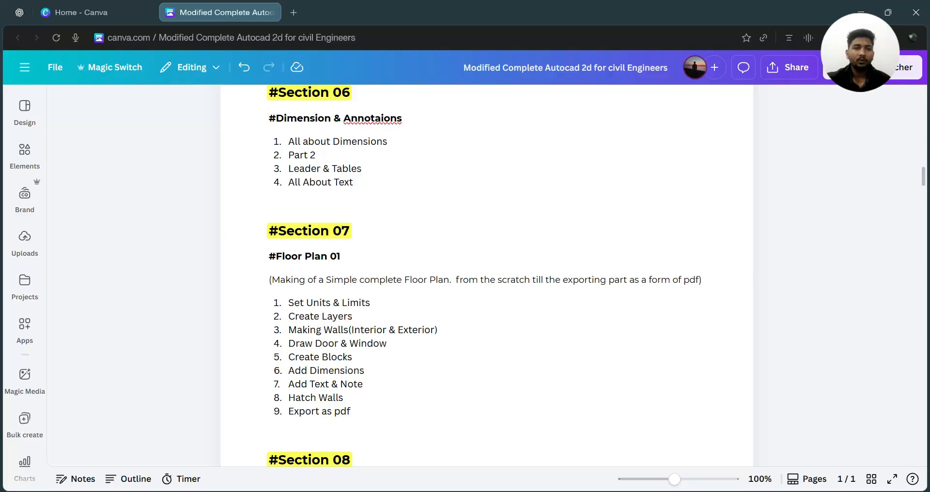
{"action": "scroll", "coordinate": [487, 275], "scroll_direction": "down", "scroll_amount": 2}
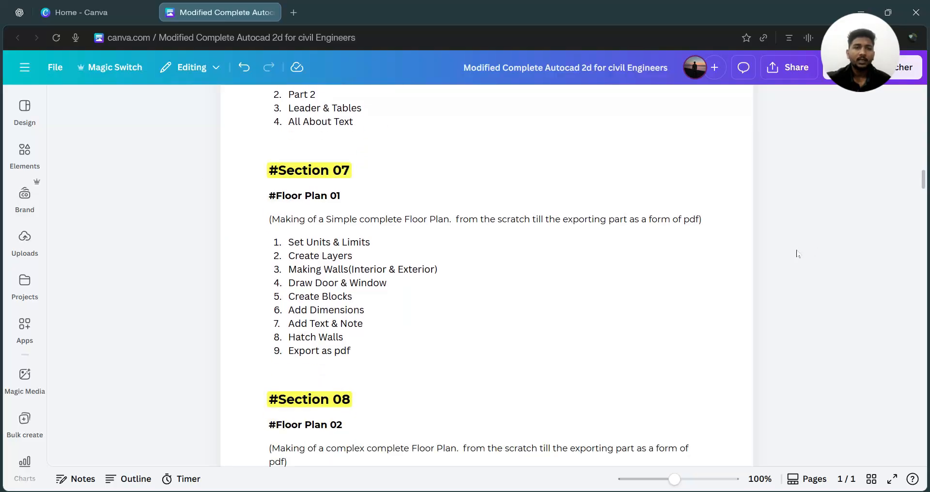